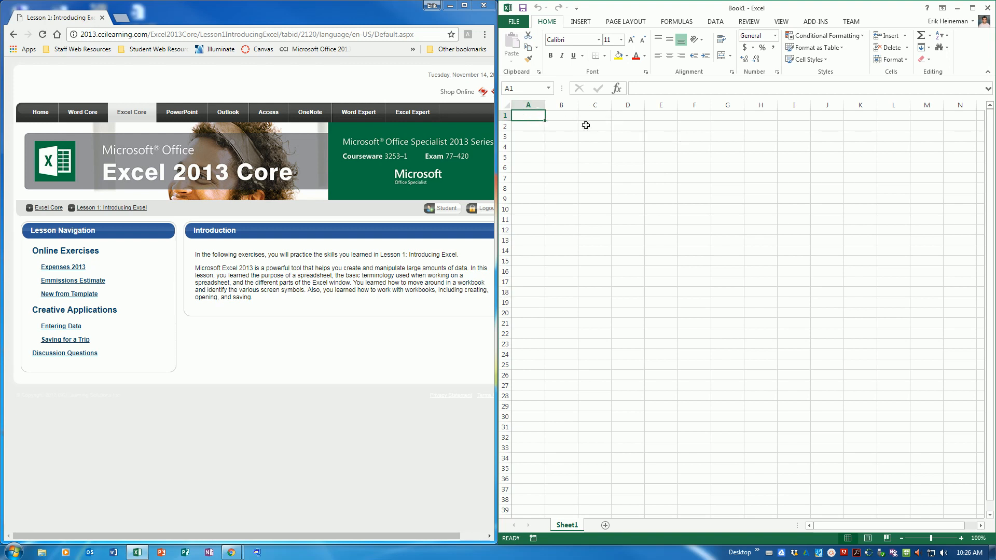
Select cells D2, B4 and C6 one after another, ending on cell A1.
click(632, 129)
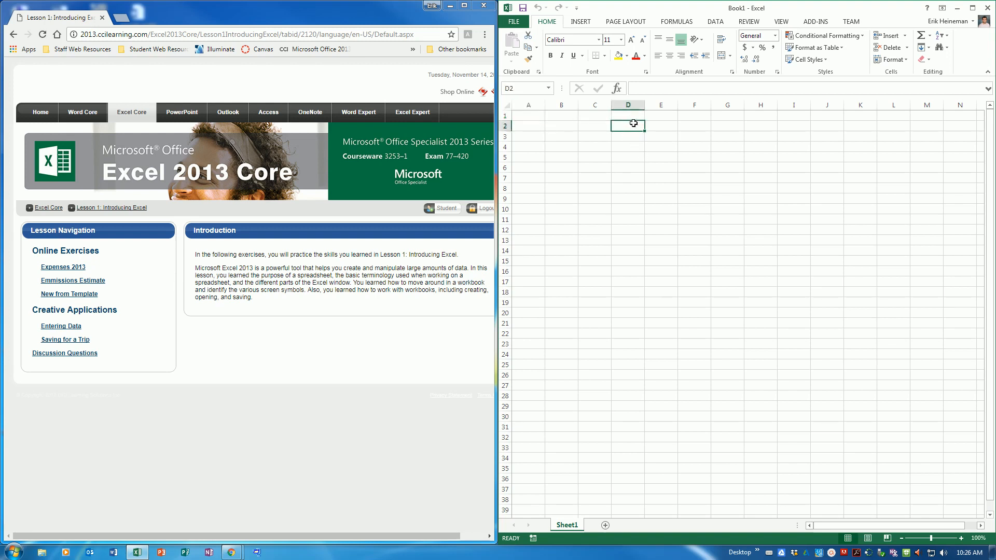
click(560, 145)
click(596, 166)
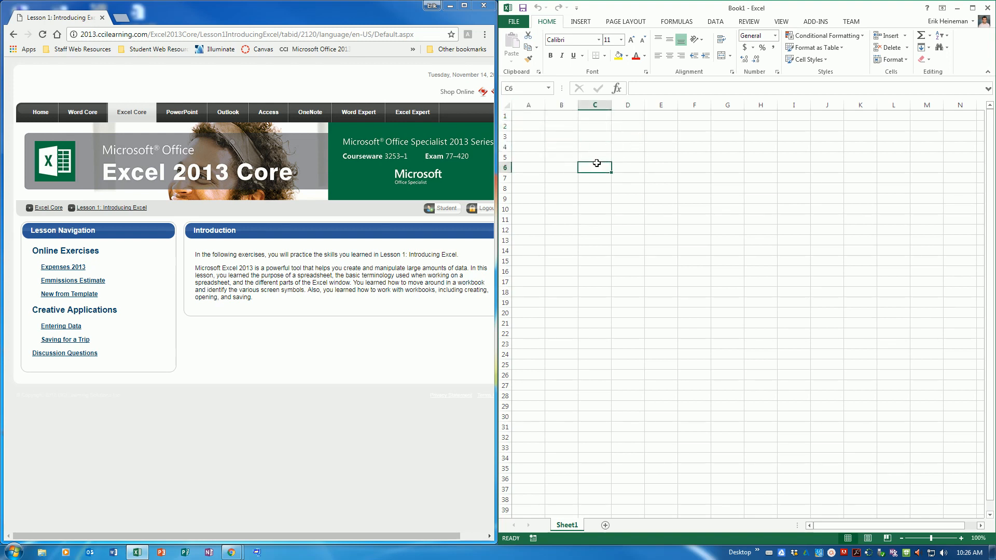
click(525, 115)
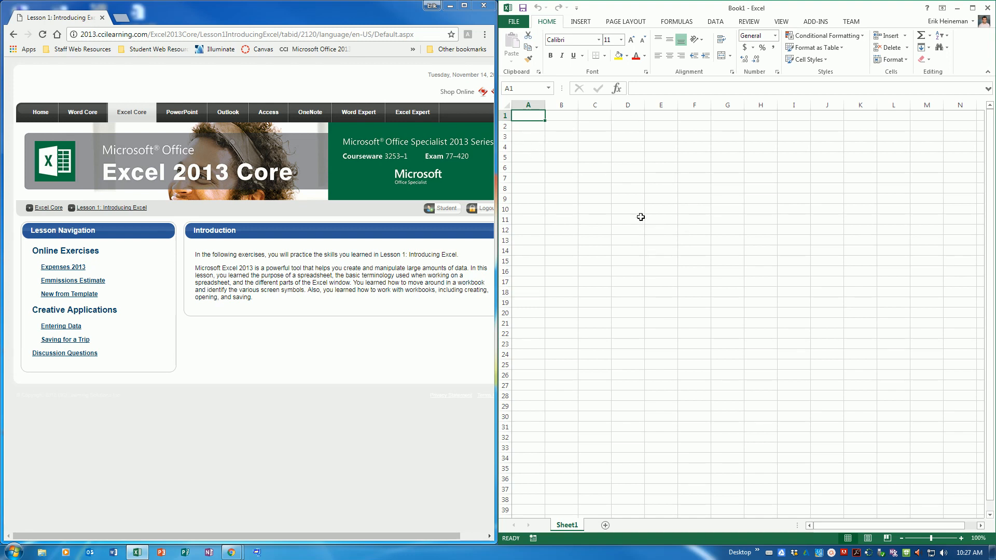
Move the active cell one cell at a time from A1 through the block to D5 and back to A1.
key(Right)
key(Left)
key(Down)
key(Right)
key(Down)
key(Down)
key(Down)
key(Right)
key(Right)
key(Up)
key(Left)
key(Left)
key(Up)
key(Up)
key(Left)
key(Up)
Move the active cell across row 1 from A1 to D1 and back to A1, twice.
key(Tab)
key(Tab)
key(Tab)
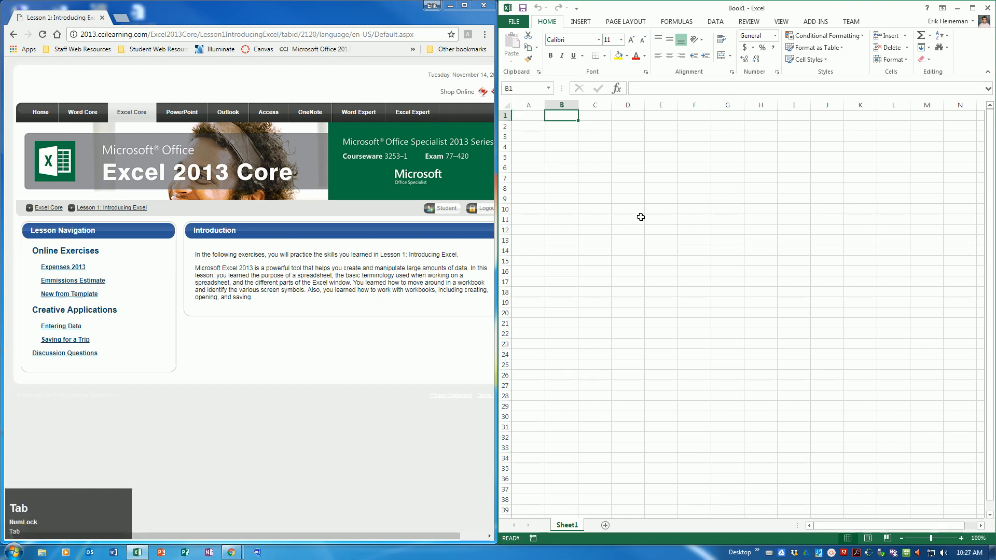
key(shift)
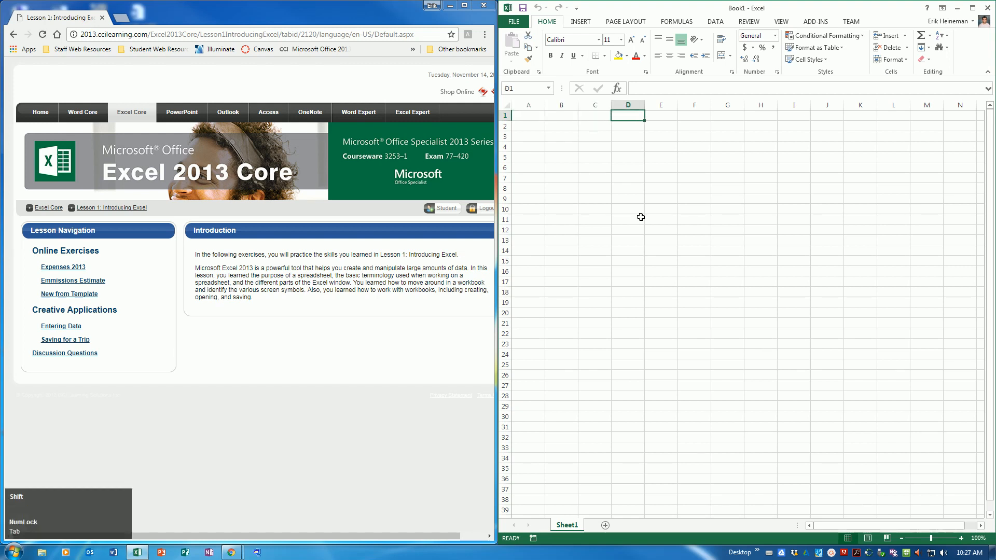
key(shift+Tab)
key(shift+Tab)
key(shift+Tab)
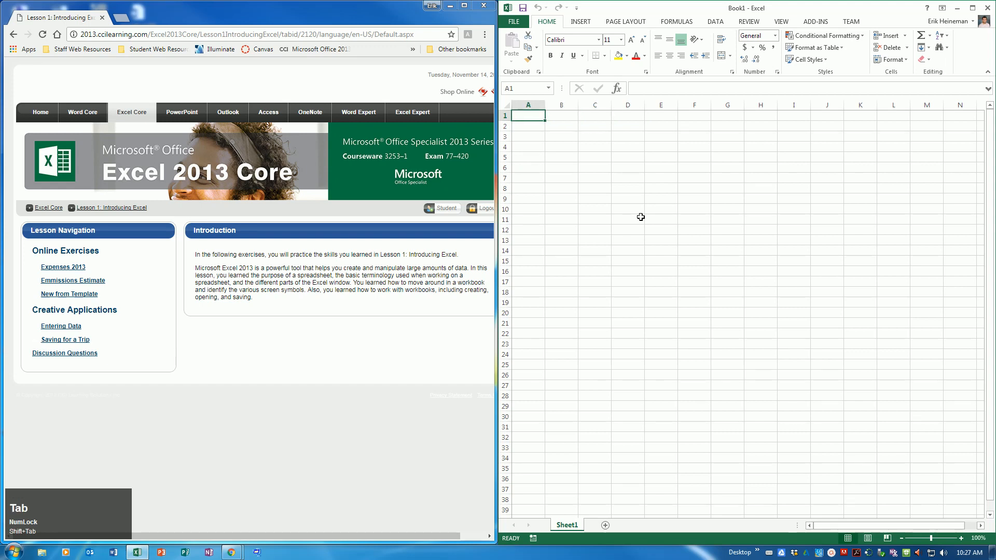
key(Tab)
key(Tab)
key(Tab)
key(shift+Tab)
key(shift+Tab)
key(shift+Tab)
Advance the active cell along row 1 from A1 to E1, ending the row entry so the selection wraps to A2.
key(Tab)
key(Tab)
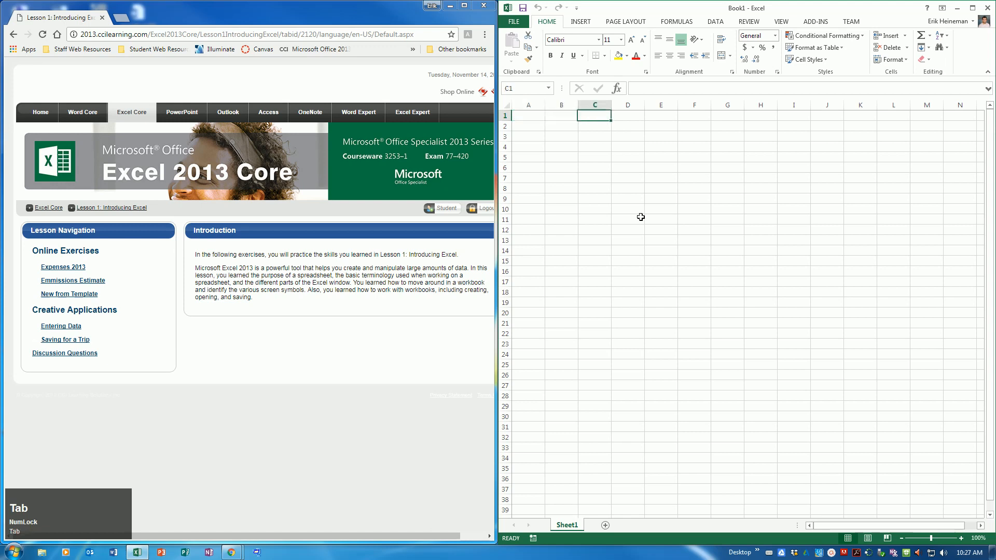
key(Tab)
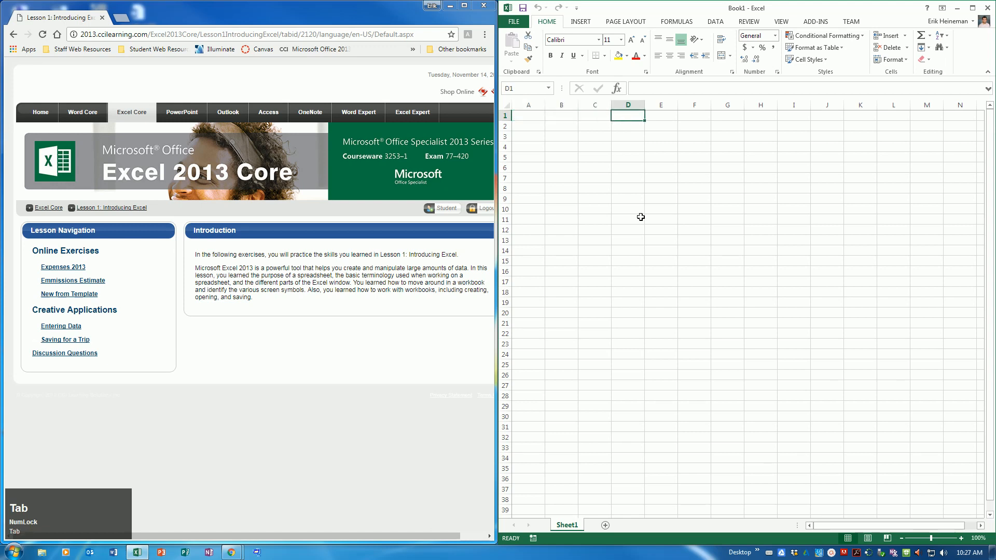
key(Tab)
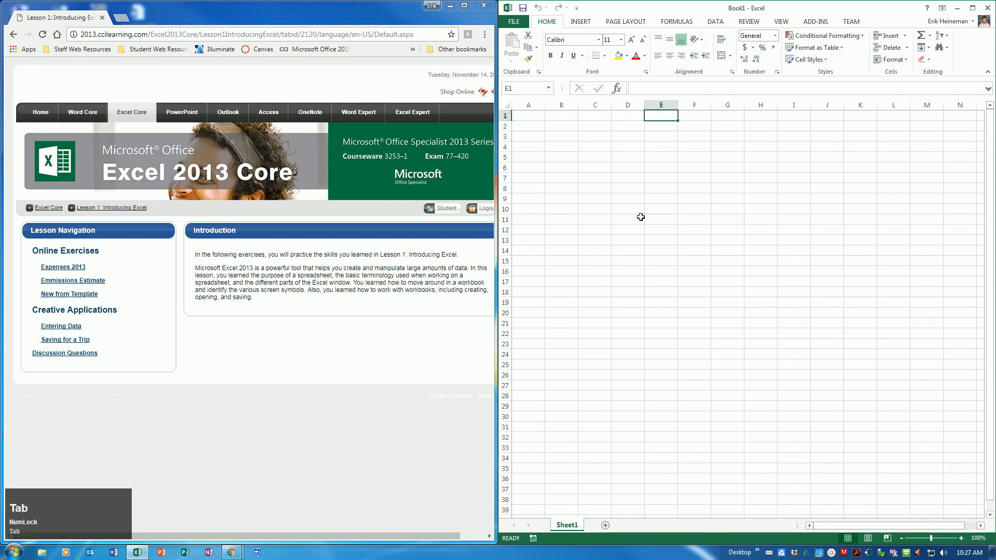
key(Return)
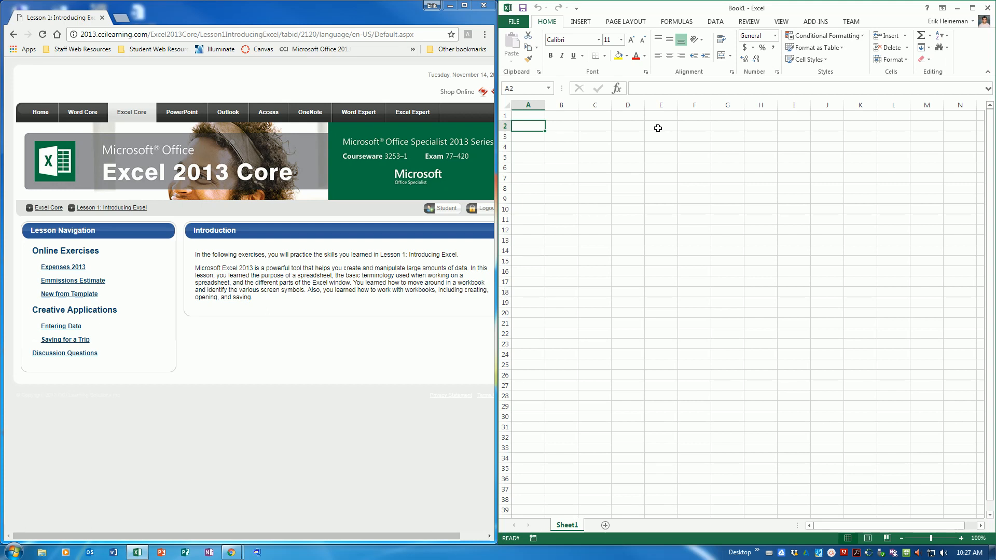
Move the active cell from A2 to E1 through row 1, and down directly below to E2.
key(Up)
key(Right)
key(Right)
key(Right)
key(Right)
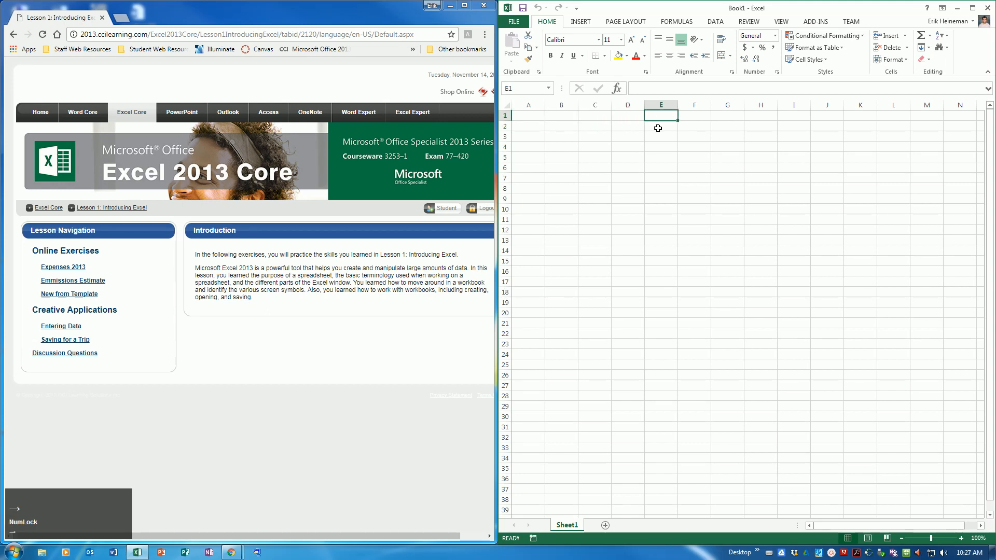
key(Down)
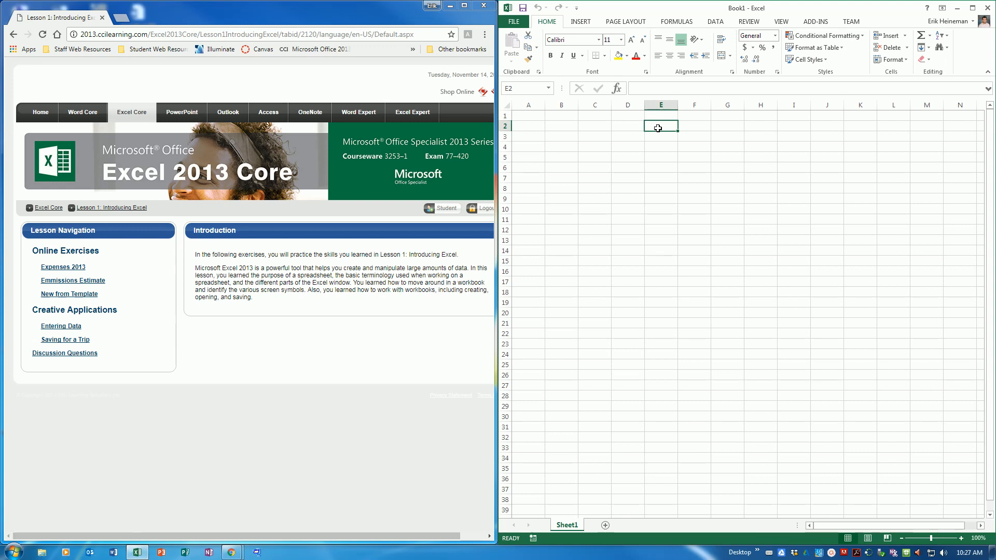
Bring the active cell back to A1, advance it across to E1 and wrap to the start of row 2.
key(Left)
key(Left)
key(Left)
key(Left)
key(Up)
key(Tab)
key(Tab)
key(Tab)
key(Tab)
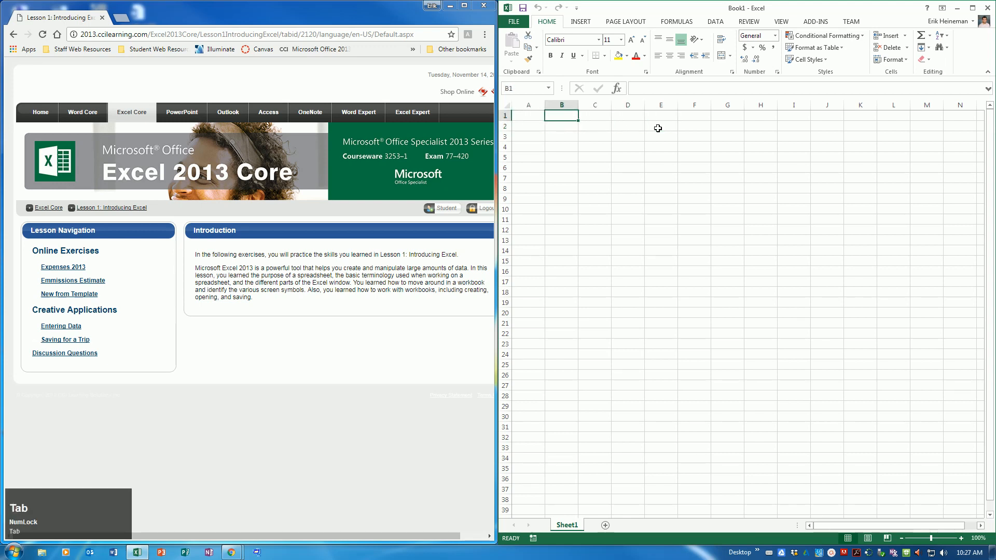
key(Return)
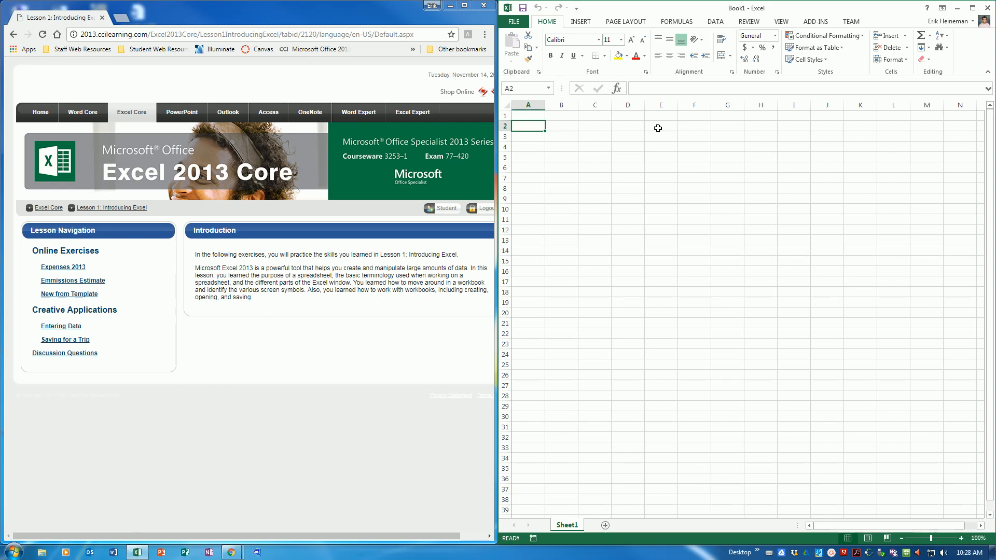
Move the active cell down column A to A6 and back up row by row to A2.
key(Down)
key(Down)
key(Down)
key(Down)
key(shift+Return)
key(shift+Return)
key(shift+Return)
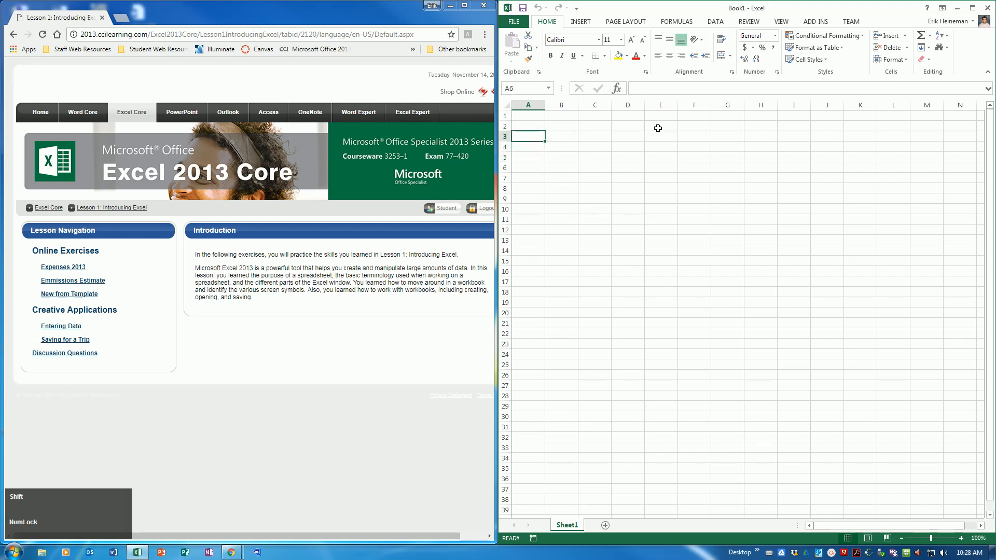
key(shift+Return)
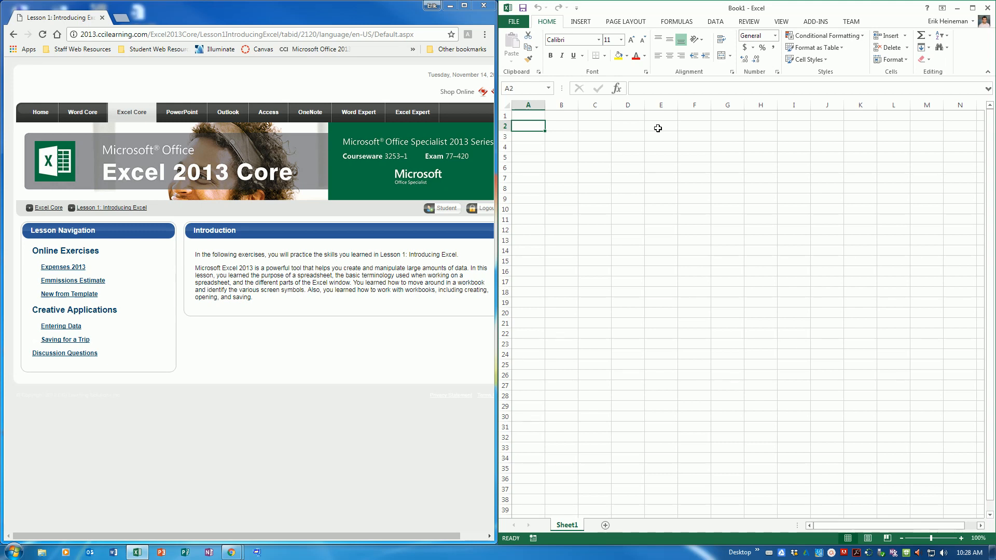
Move the active cell across row 2 from A2 to D2 and back to A2.
key(Tab)
key(Tab)
key(Tab)
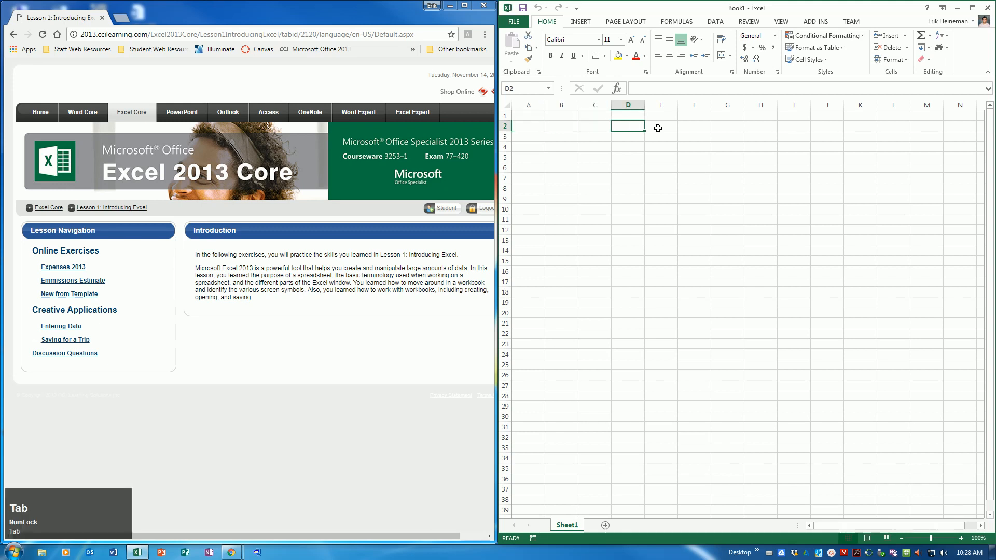
key(shift+Tab)
key(shift+Tab)
key(shift+Tab)
Move the active cell three rows down column A from A2 and back up to A2.
key(Return)
key(Return)
key(Return)
key(shift+Return)
key(shift+Return)
key(shift+Return)
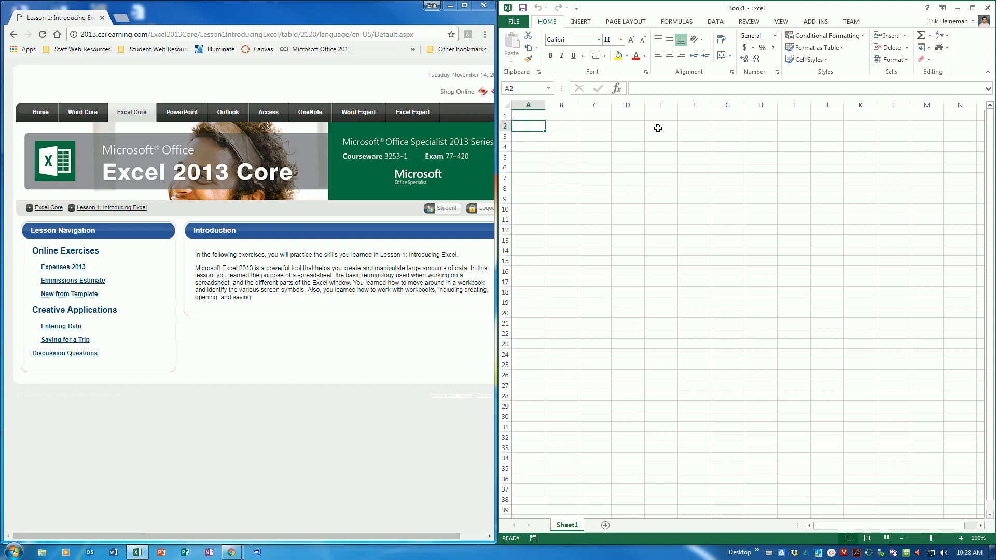
Advance the active cell from A2 to D2 and wrap to the start of the next row.
key(Tab)
key(Tab)
key(Tab)
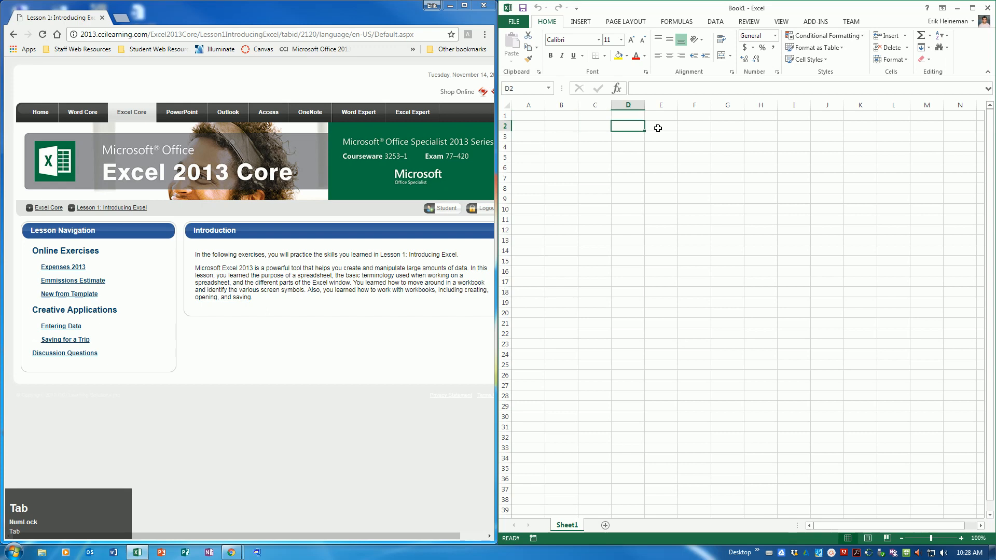
key(Return)
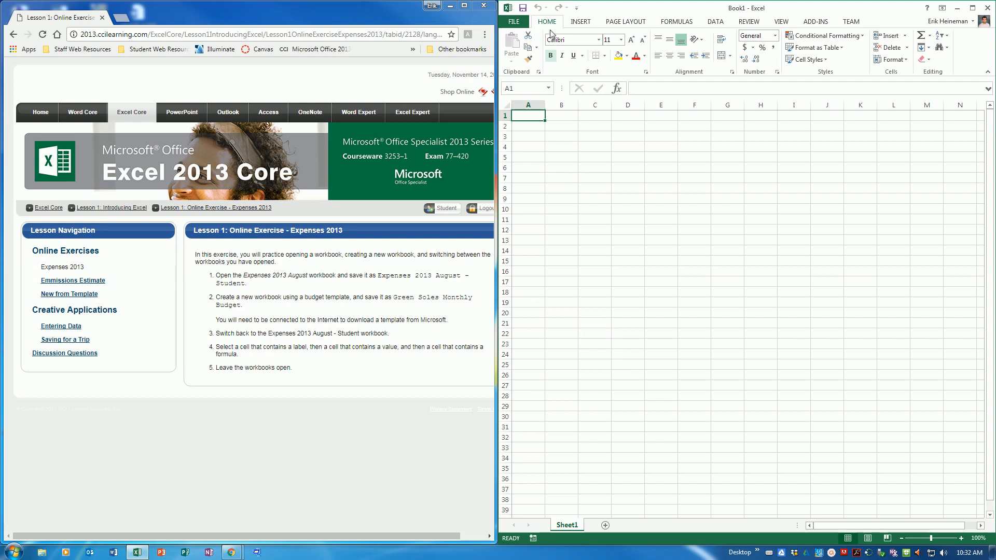
Open Expenses 2013 August.xlsx from the 3253-Microsite-Student-Files folder and dock its window beside the browser.
click(515, 23)
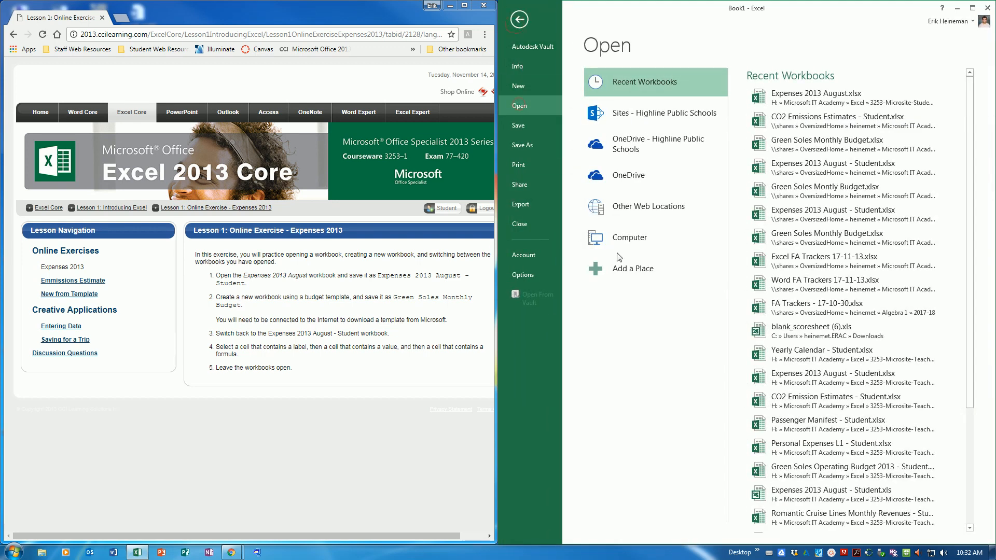
click(621, 240)
click(787, 119)
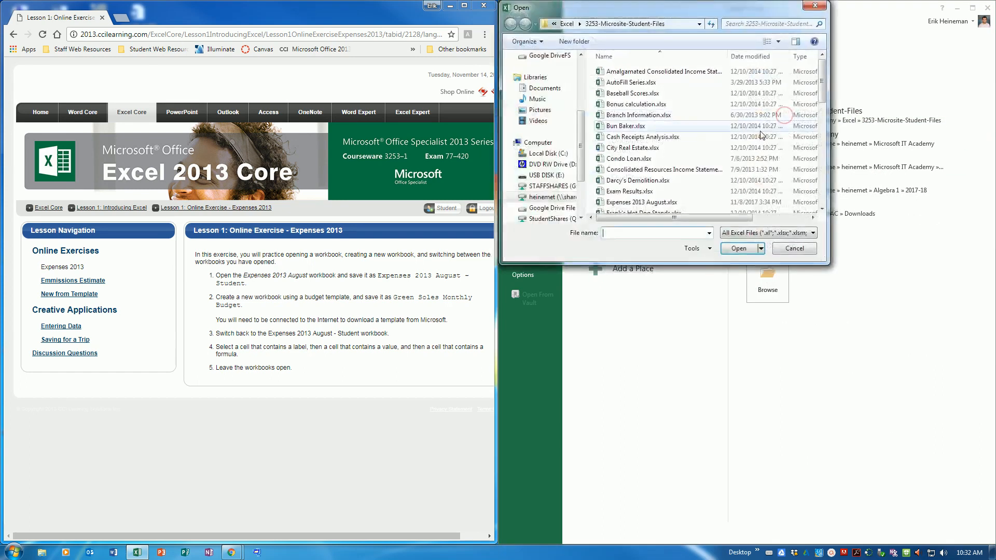
double_click(650, 204)
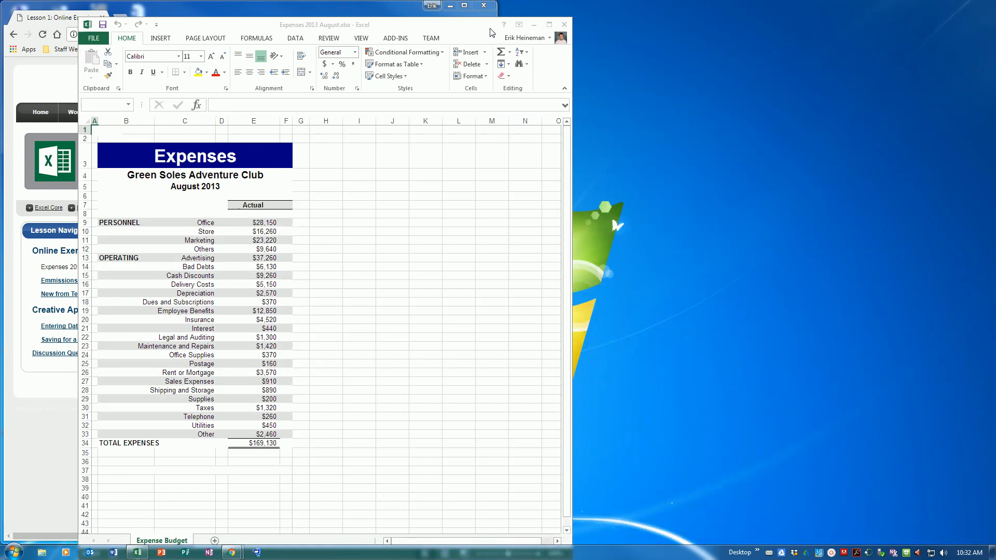
key(super+Right)
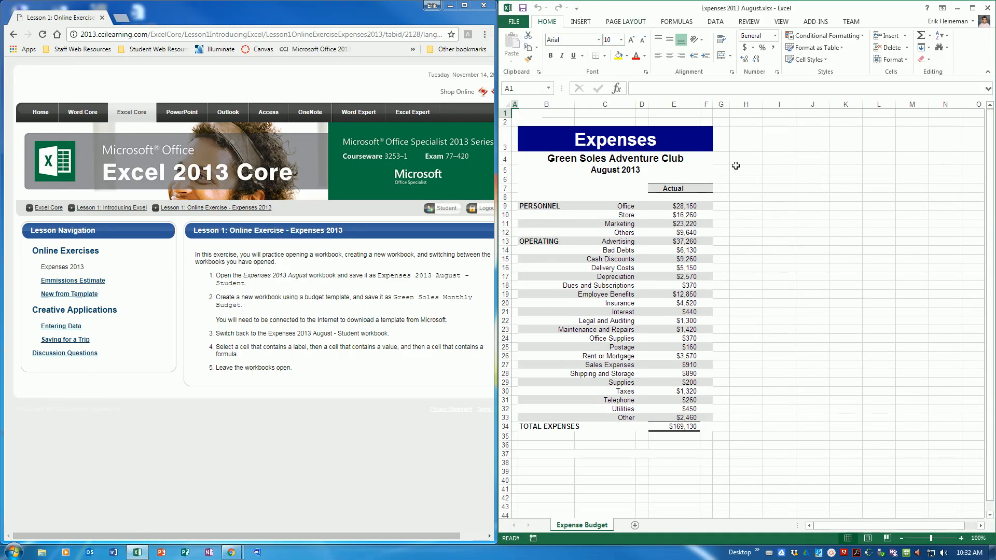
Save the workbook as "Expenses 2013 August - Student.xlsx" in the Microsoft IT Academy Excel folder.
click(514, 21)
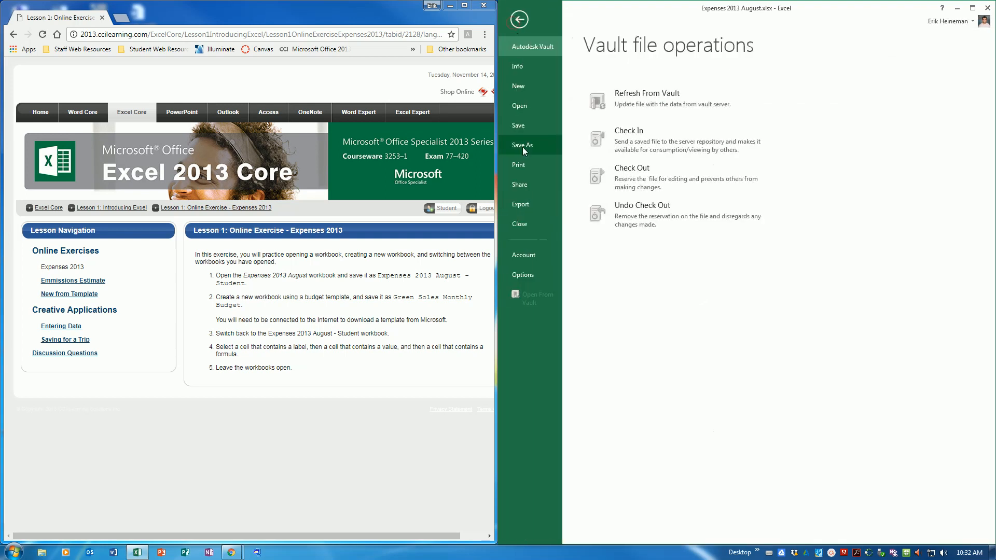
click(523, 148)
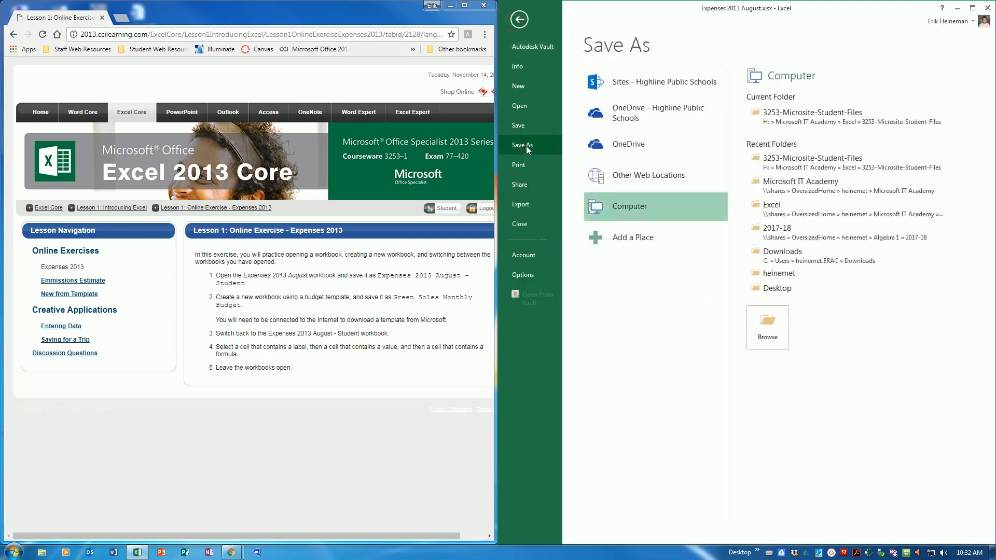
click(790, 205)
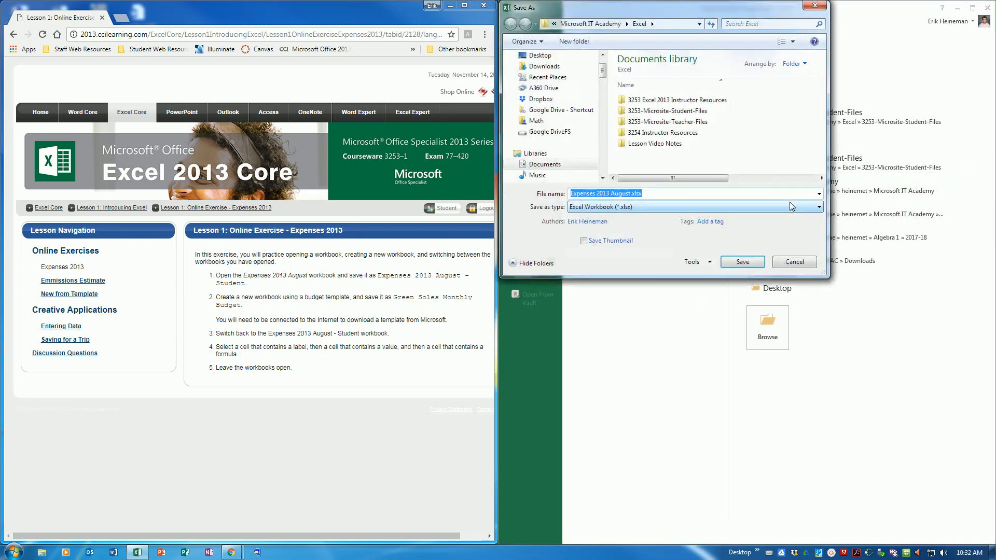
key(Right)
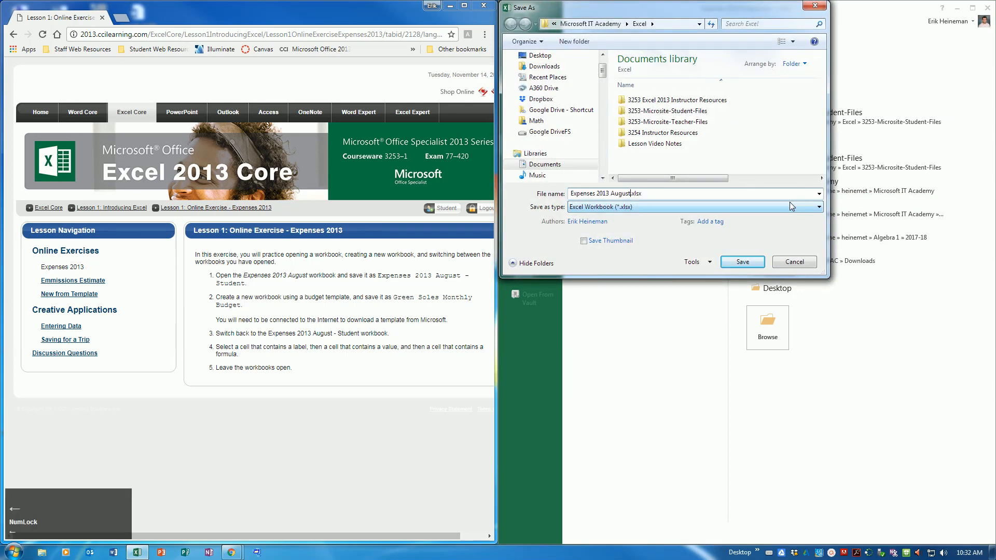
text(- Student)
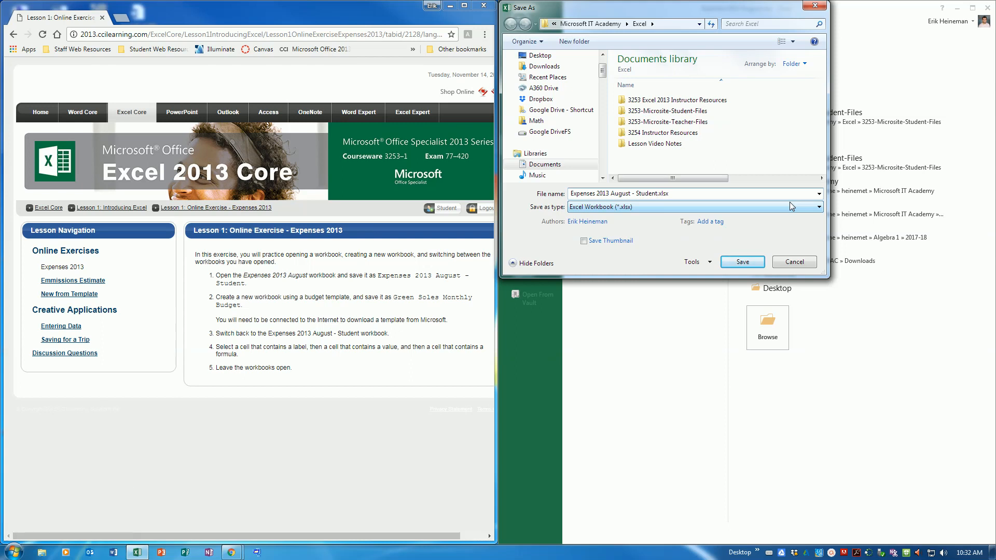
click(749, 261)
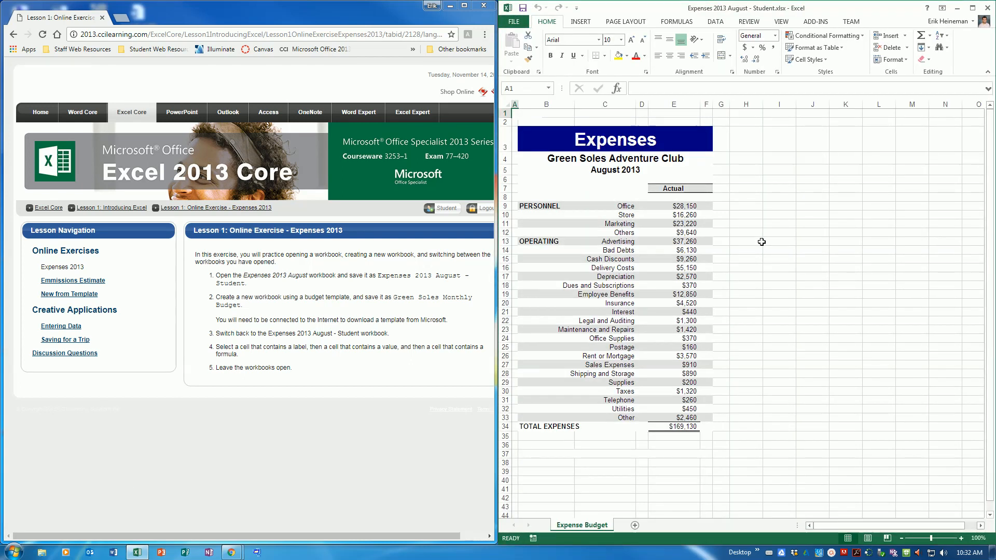
Search the online templates for "budget", create a workbook from the Simple budget template, and dock its window beside the browser.
click(514, 21)
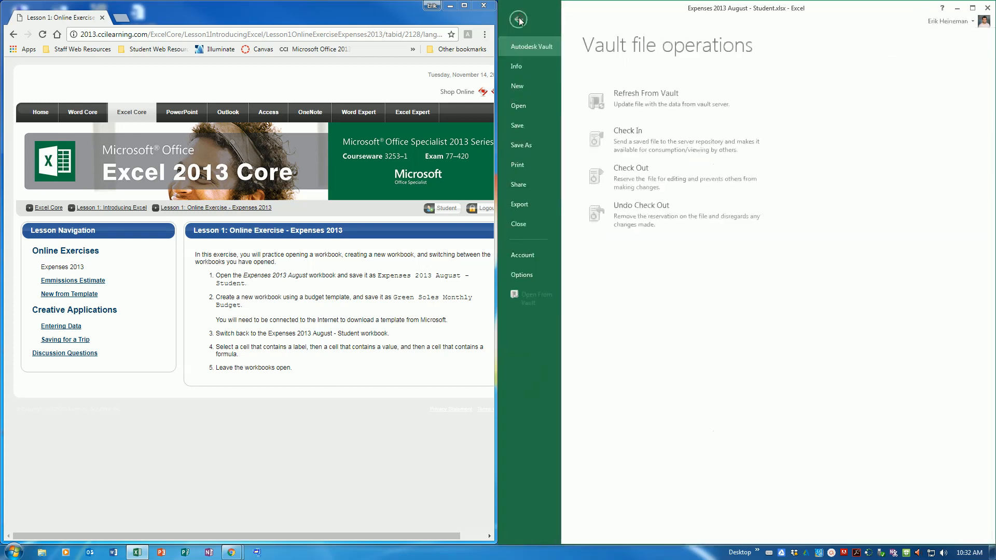
click(518, 87)
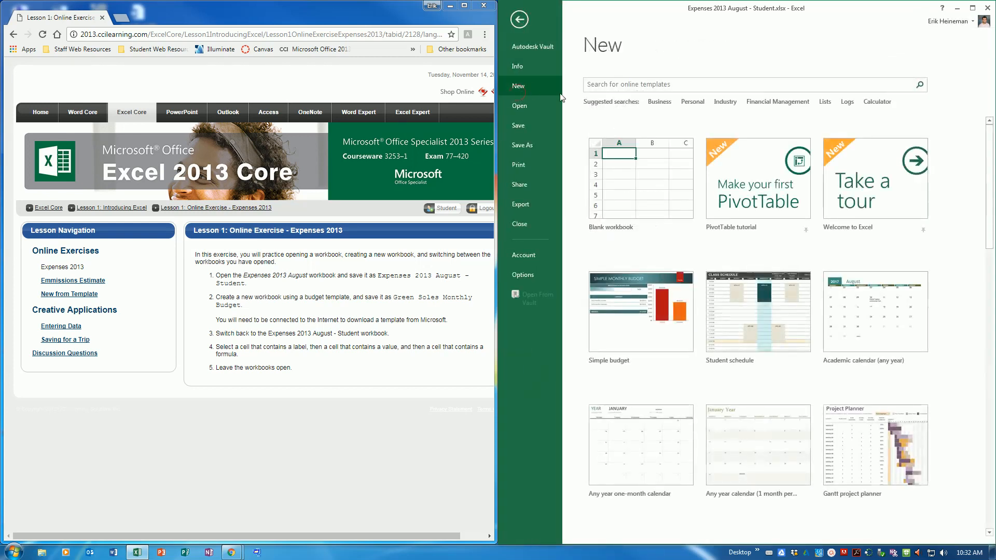
click(641, 85)
text(budget)
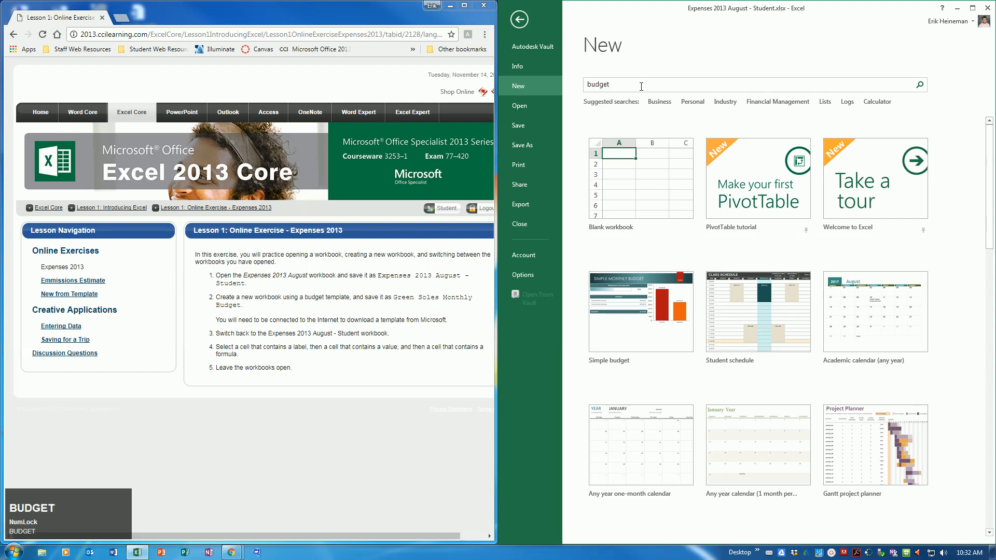
key(Return)
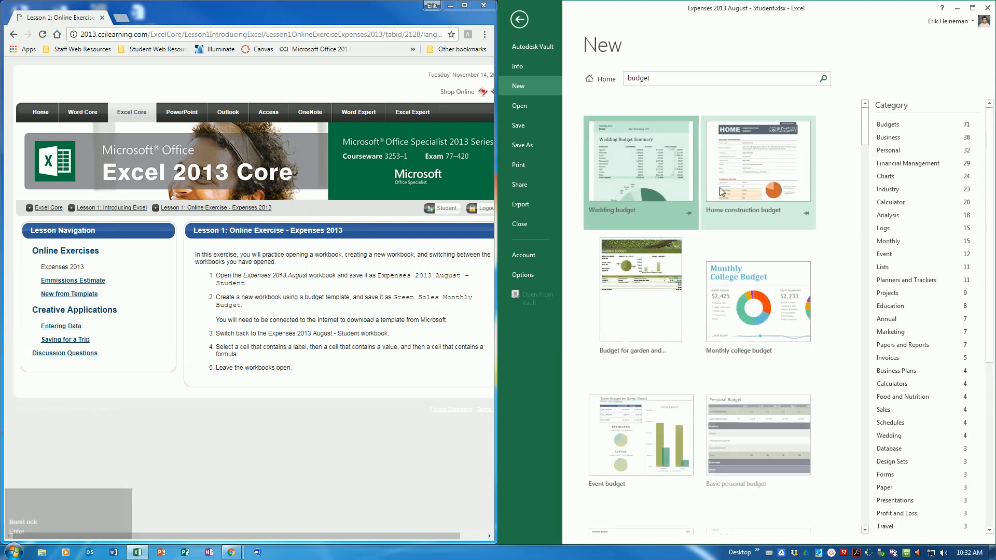
scroll(698, 213, down, 2)
scroll(698, 216, down, 5)
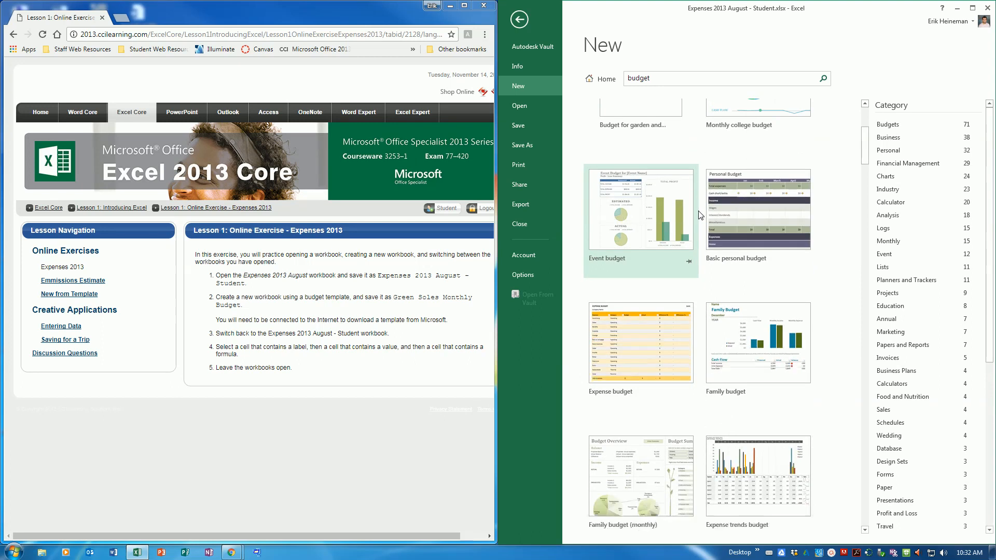
scroll(702, 214, down, 4)
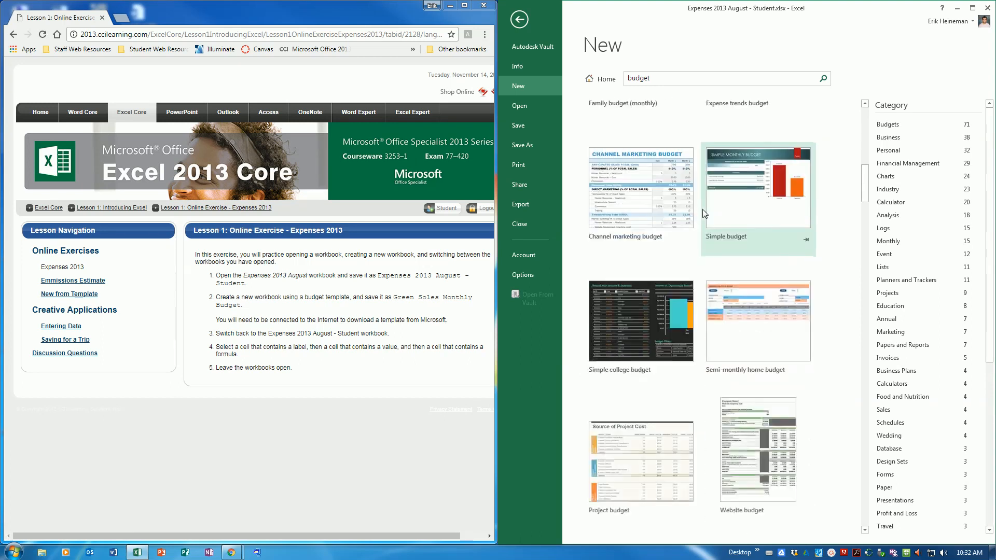
click(754, 184)
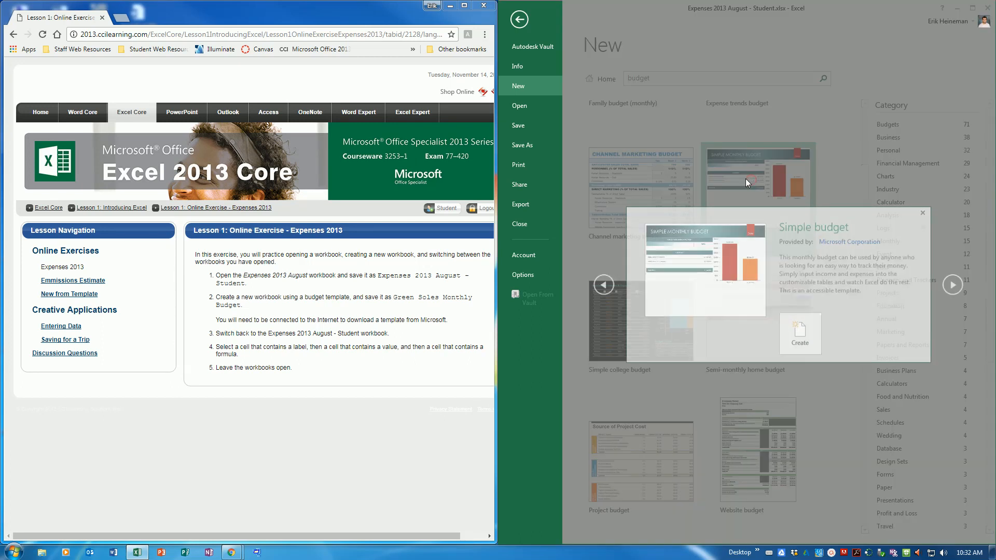
click(805, 335)
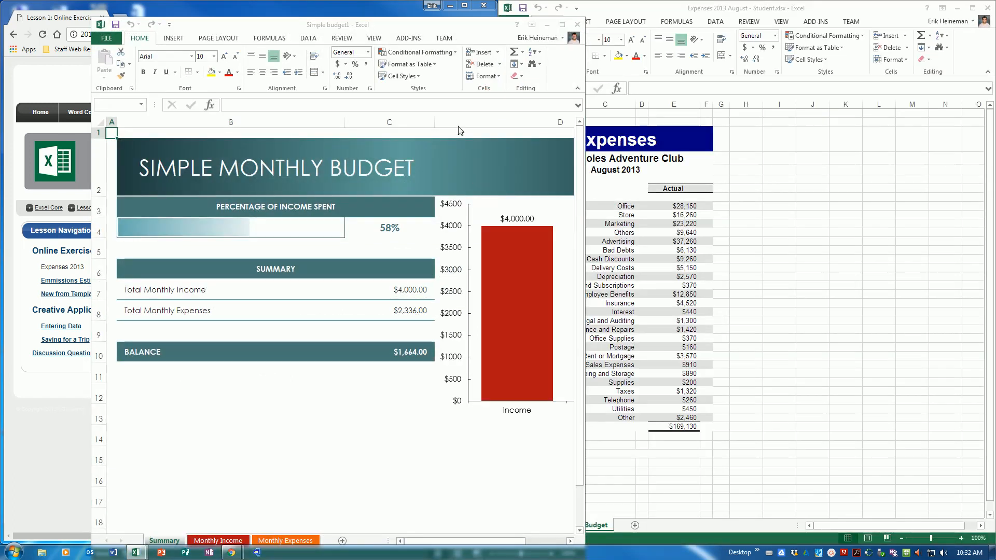
key(super+Right)
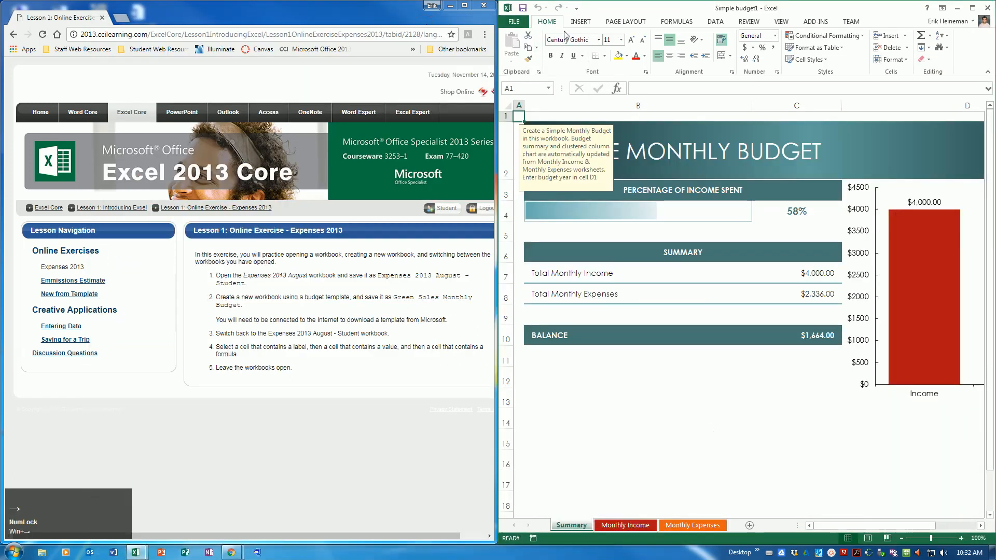
Save the new budget workbook as "Green Soles Monthly Budget" in the Microsoft IT Academy Excel folder.
click(516, 22)
click(524, 145)
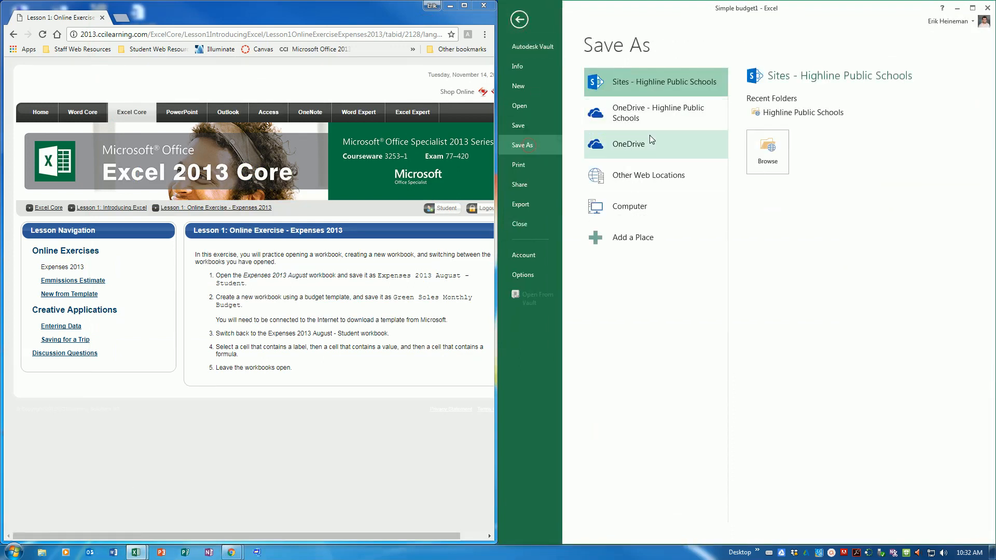
click(642, 210)
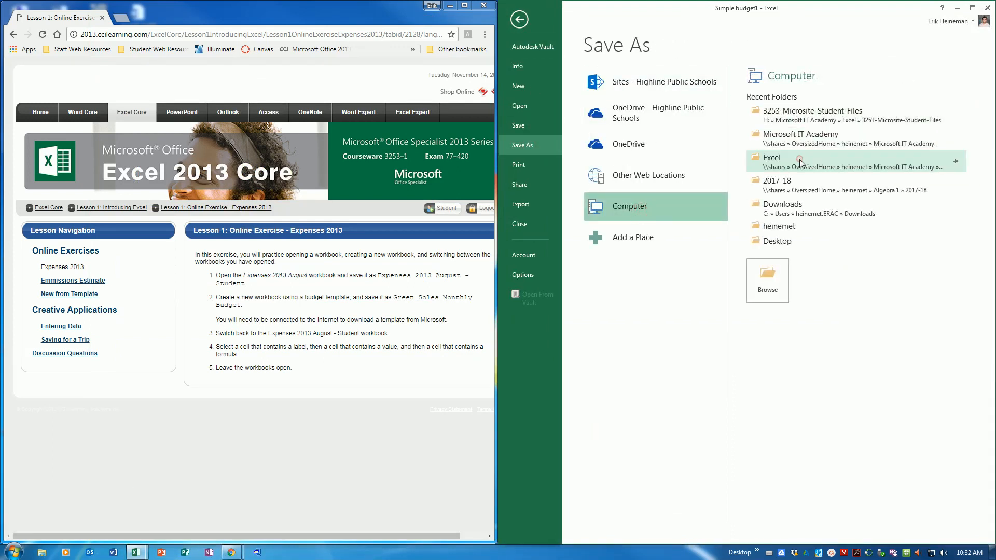
click(800, 163)
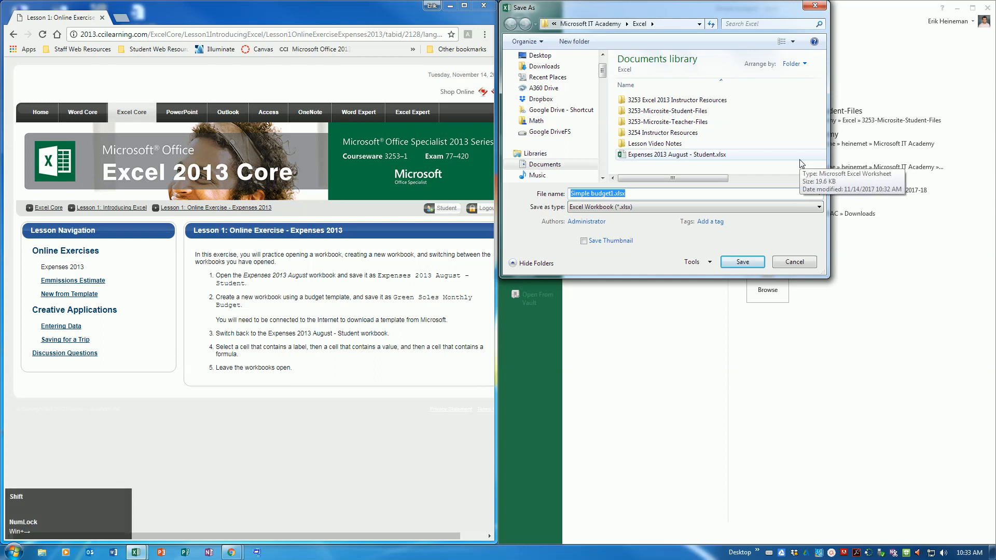
text(Green Soles Monthly Budget)
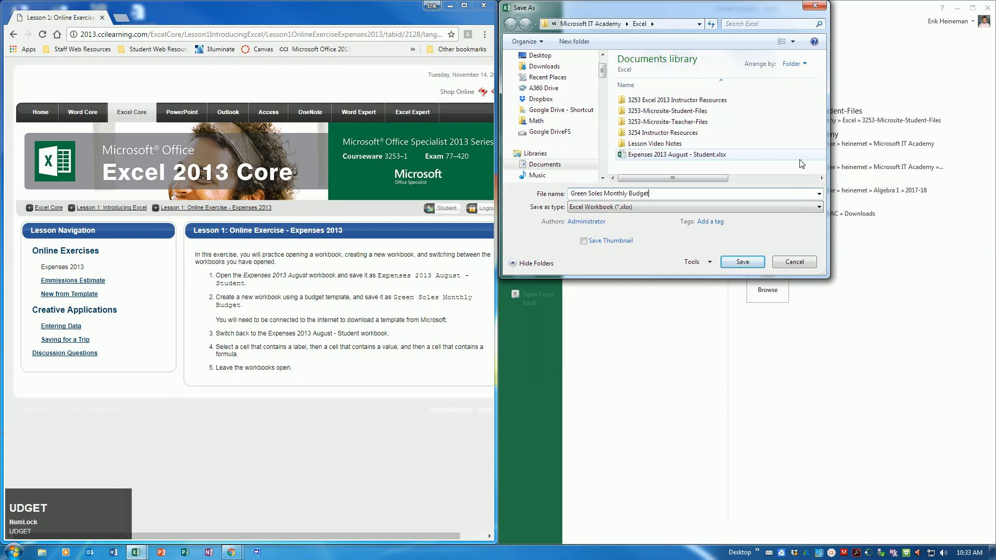
click(752, 263)
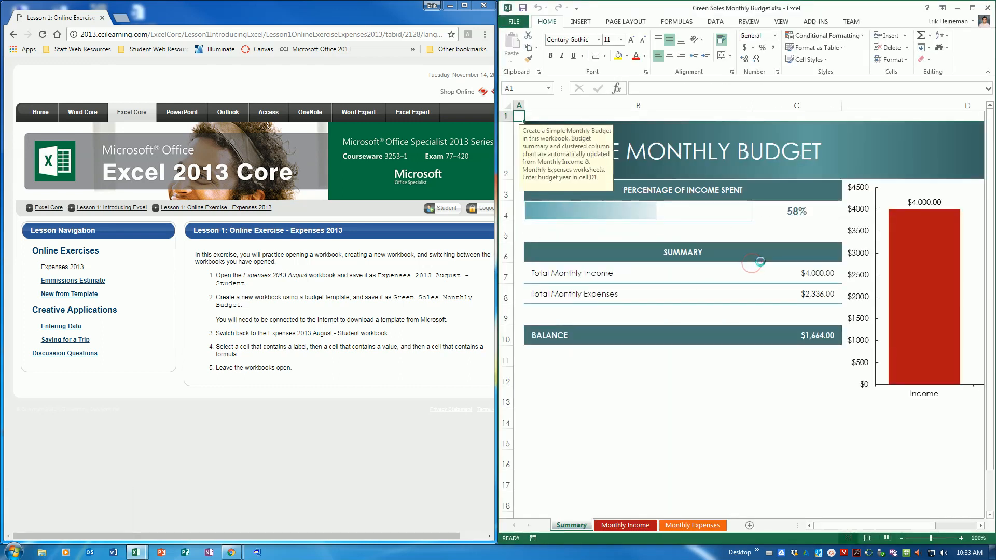
Switch back to the open workbook Expenses 2013 August - Student.xlsx.
click(782, 23)
click(909, 57)
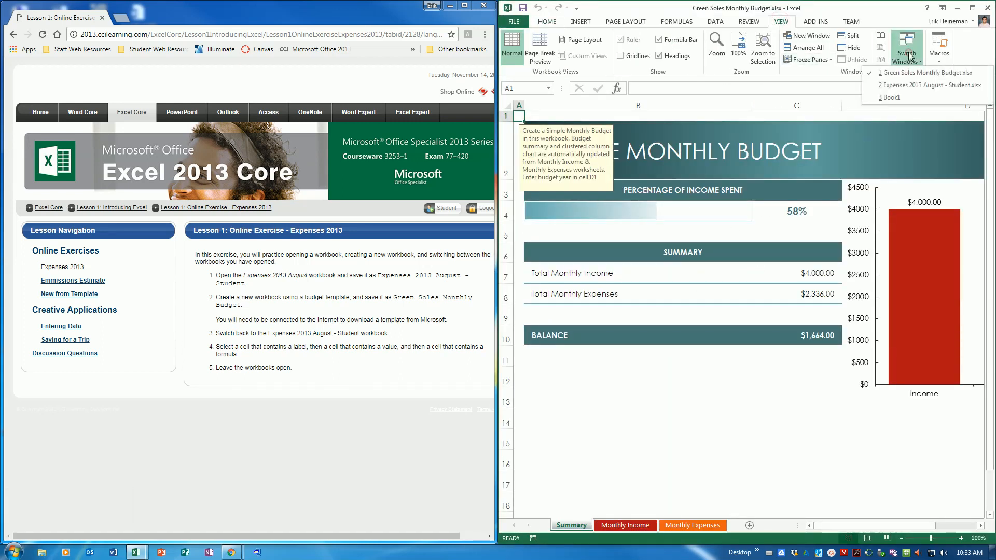
click(916, 85)
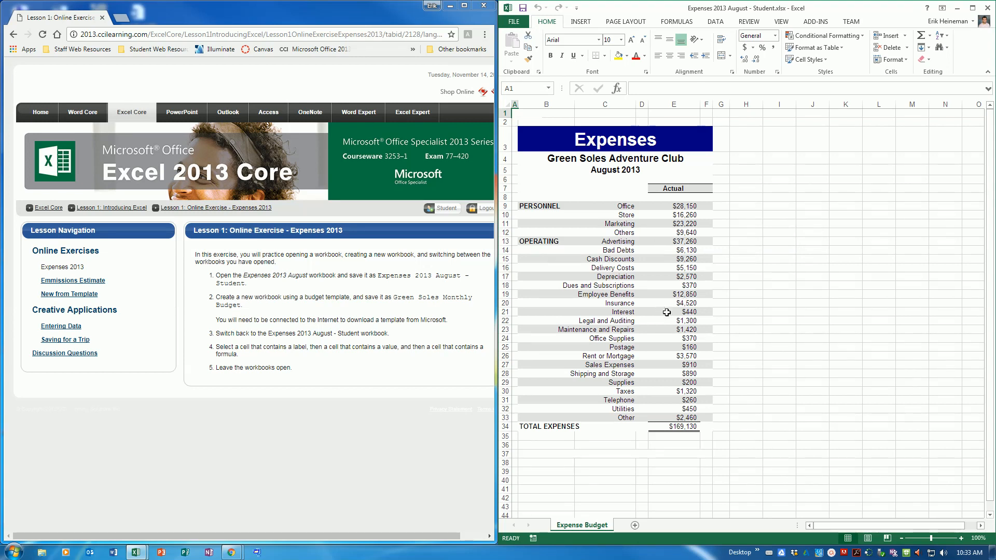
Select the Office and PERSONNEL labels in row 9, then examine the underlying content of value cell E9.
click(626, 204)
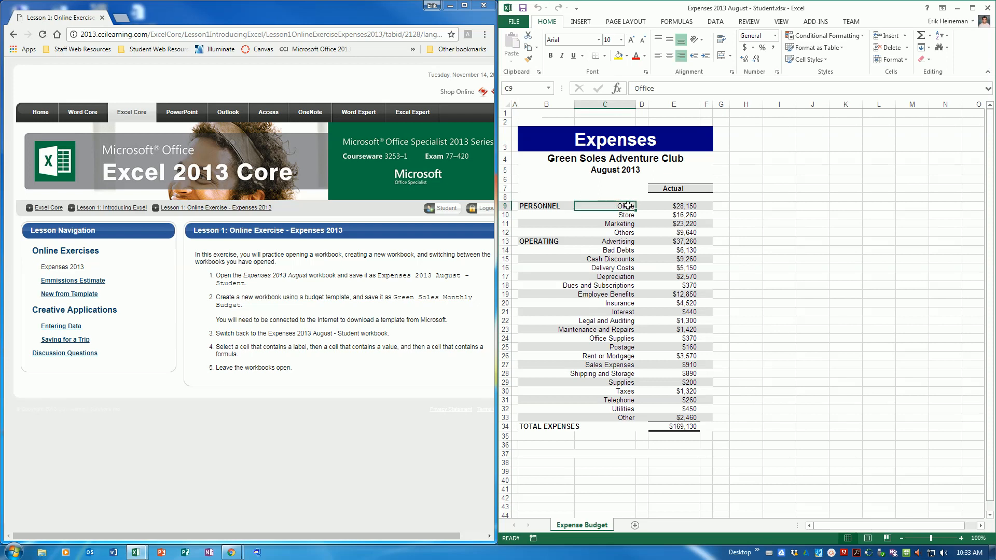
click(527, 205)
click(616, 203)
click(682, 205)
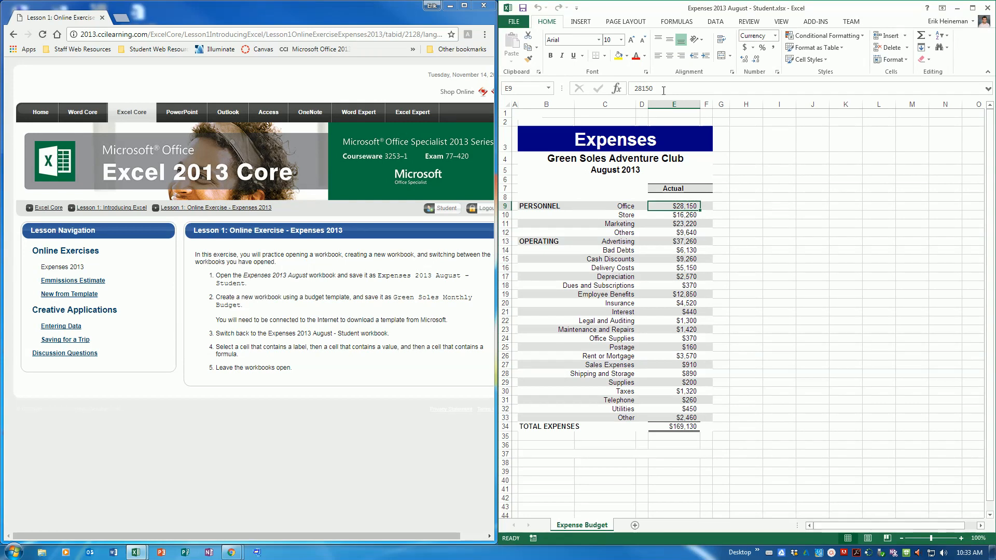
drag(659, 89, 635, 90)
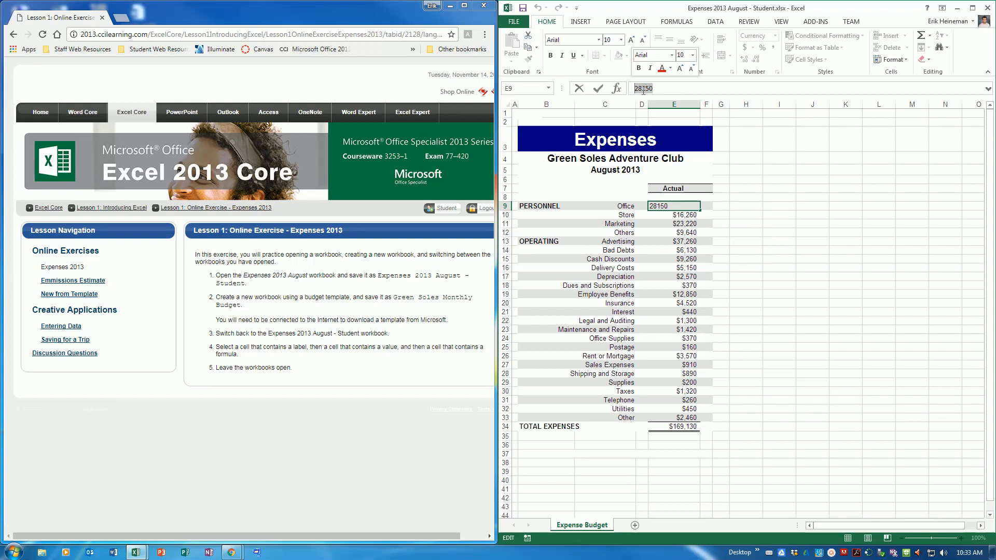
drag(683, 224, 674, 206)
click(674, 206)
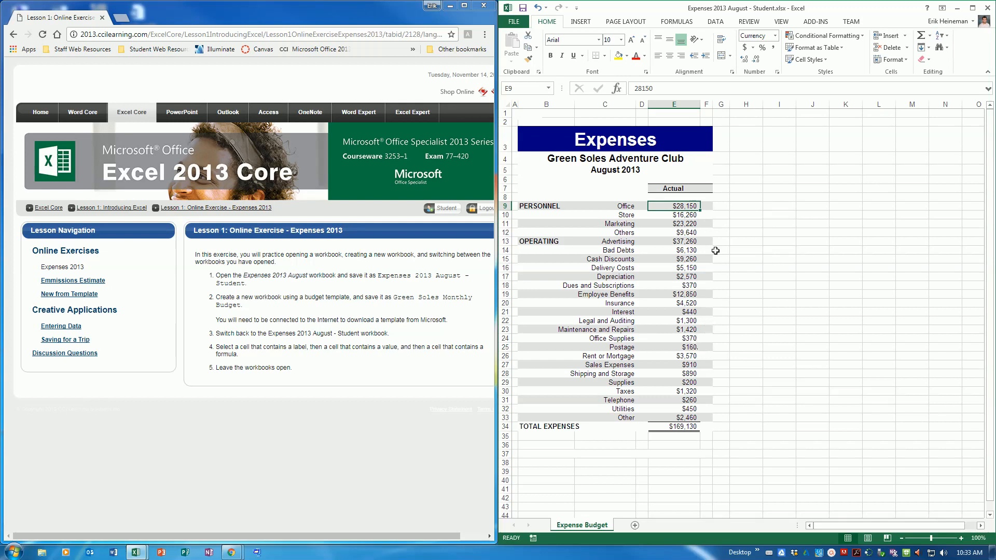
Select the Office label in C9, its value in E9, and the Total Expenses formula cell E34.
click(633, 206)
click(677, 209)
click(681, 427)
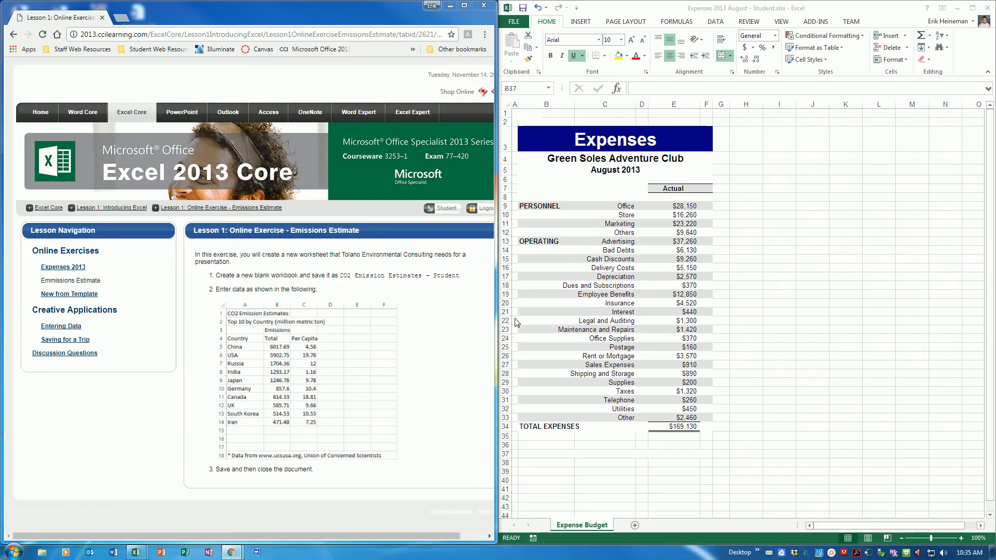
Create a new blank workbook and dock its window beside the browser.
click(516, 20)
click(518, 87)
click(644, 222)
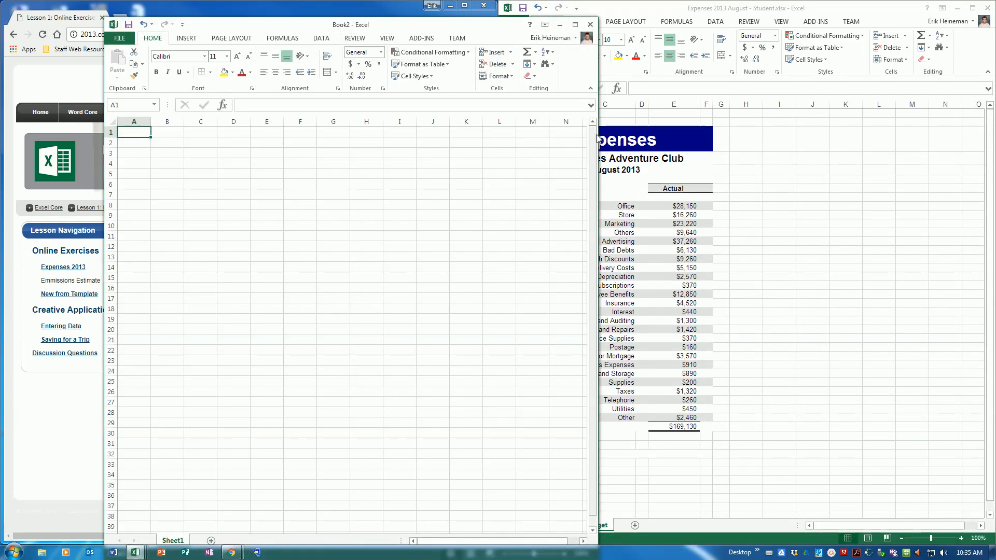
key(super+Right)
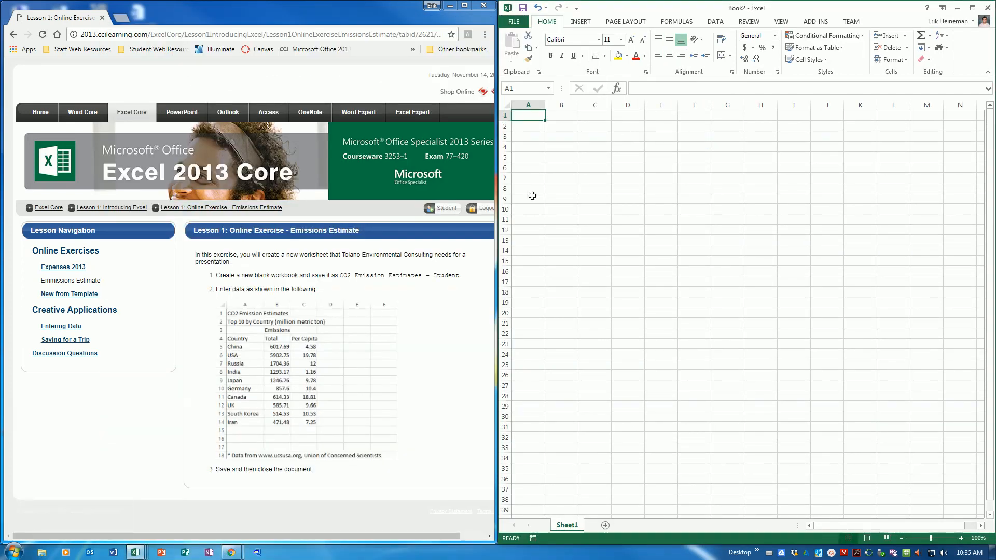
Save the blank workbook as "CO2 Emissions Estimates - Student" in the Microsoft IT Academy Excel folder.
click(514, 22)
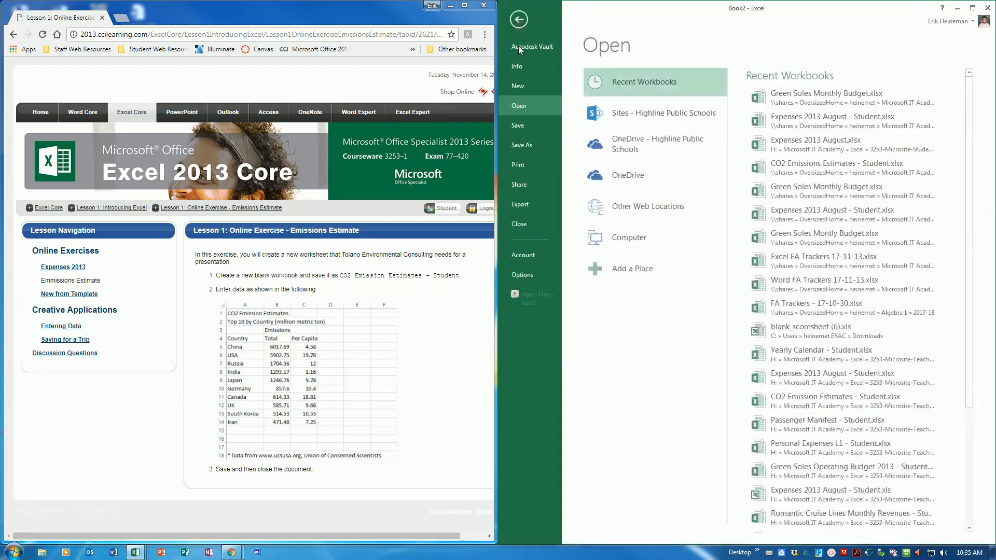
click(524, 151)
click(659, 204)
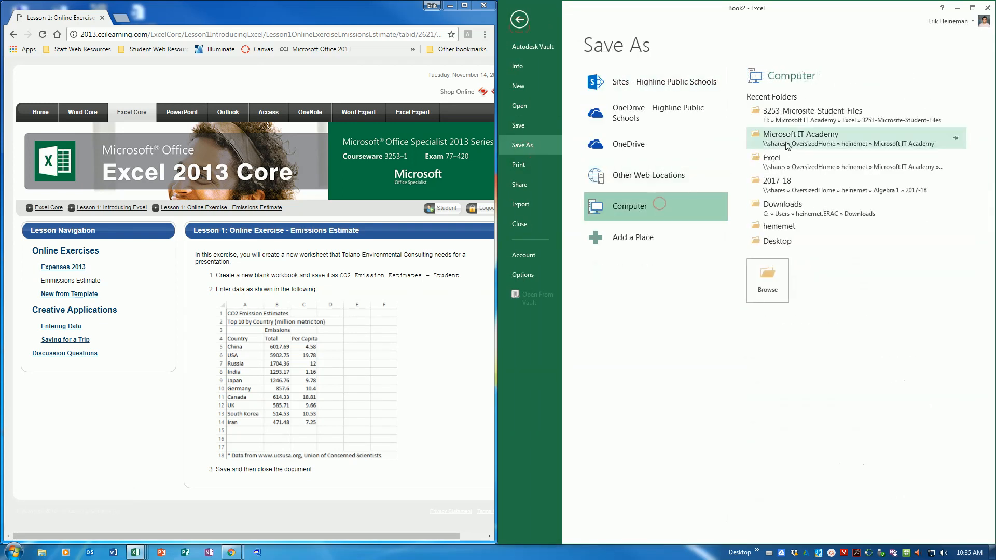
click(794, 158)
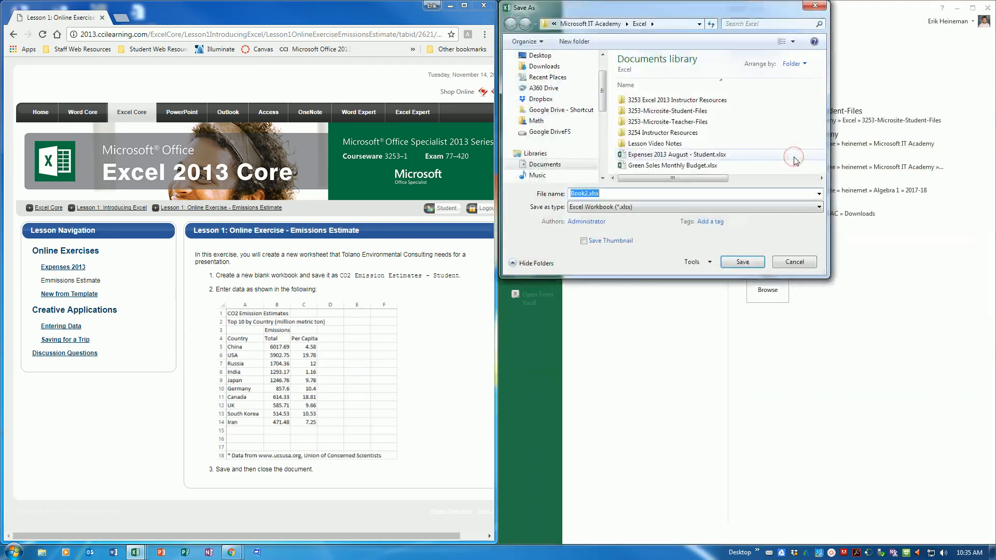
text(Co2)
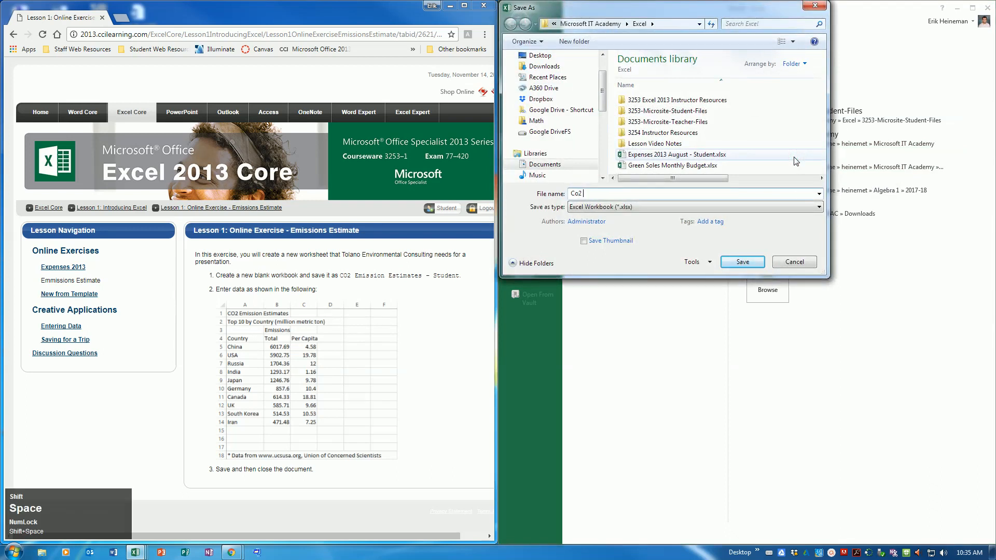
text(O2 Emissions )
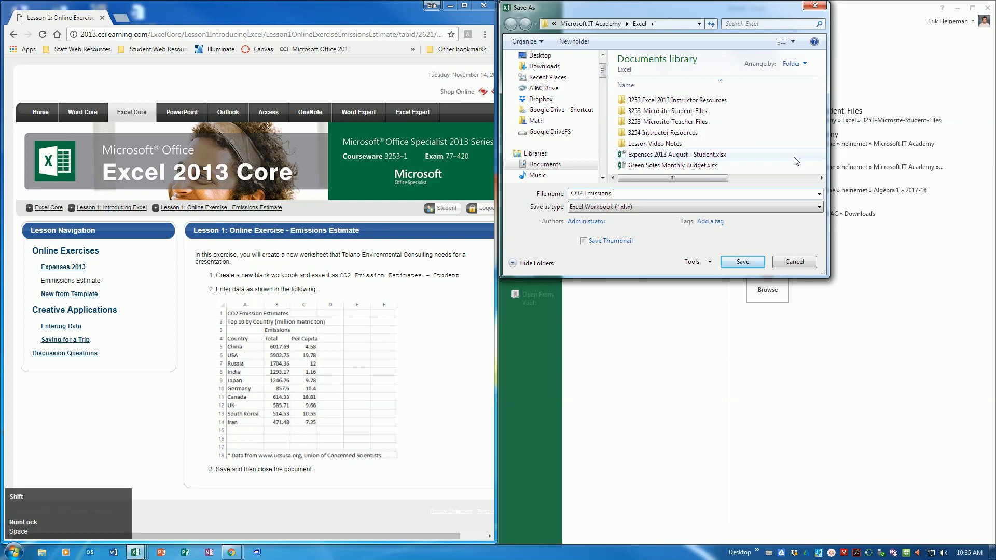
text(Estimates - Students)
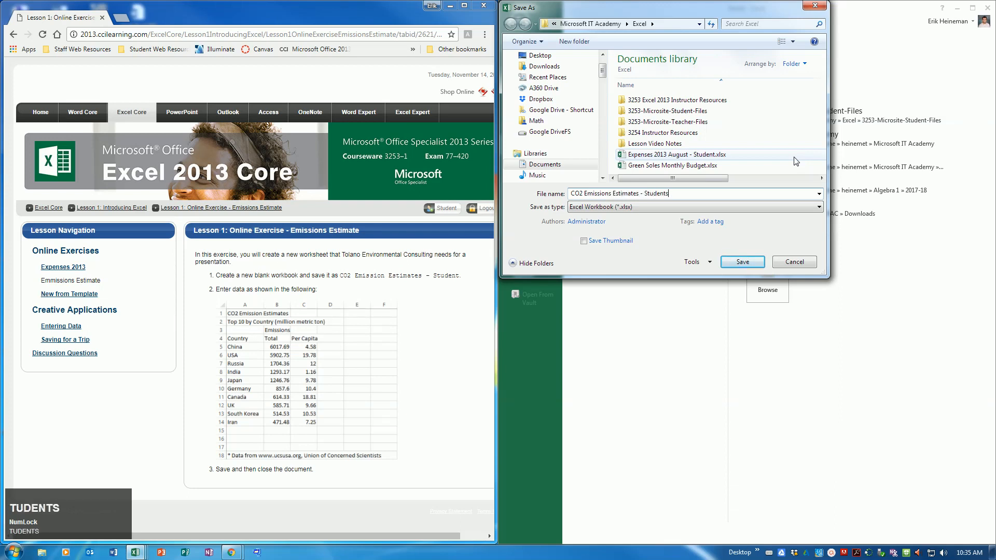
key(BackSpace)
key(Return)
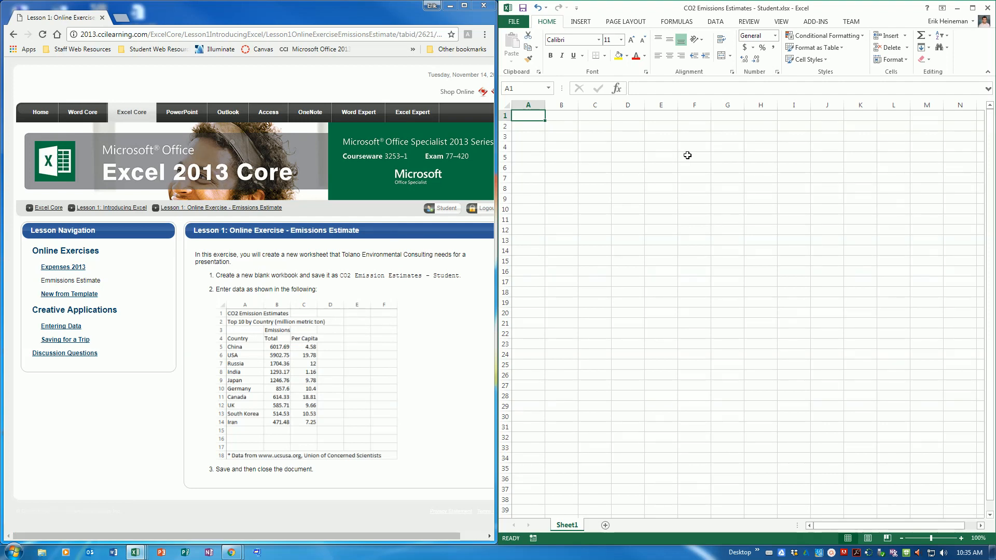
Enter the title "CO2 Emission Estimates" in cell A1.
text(CO)
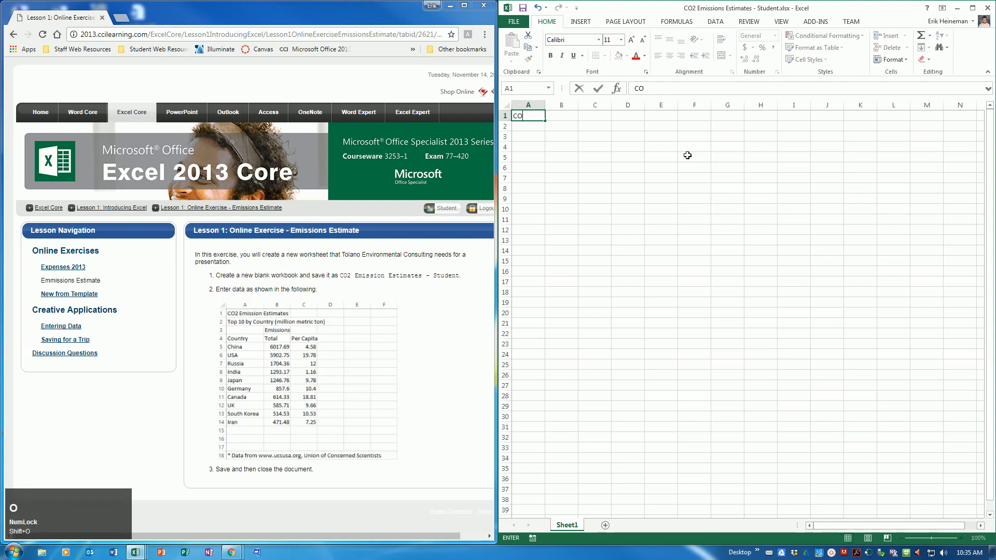
text(2 Emis)
key(BackSpace)
text(ission)
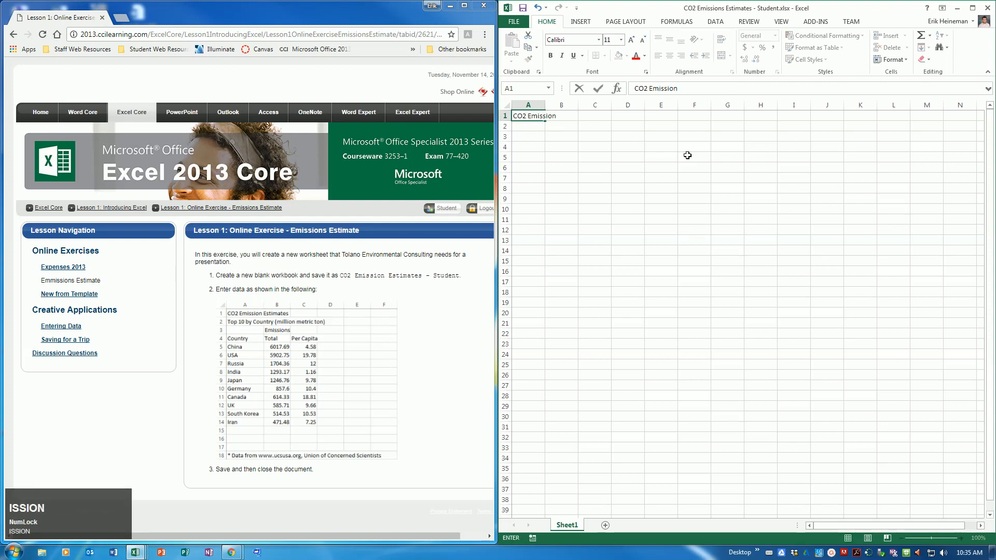
text( Estimates)
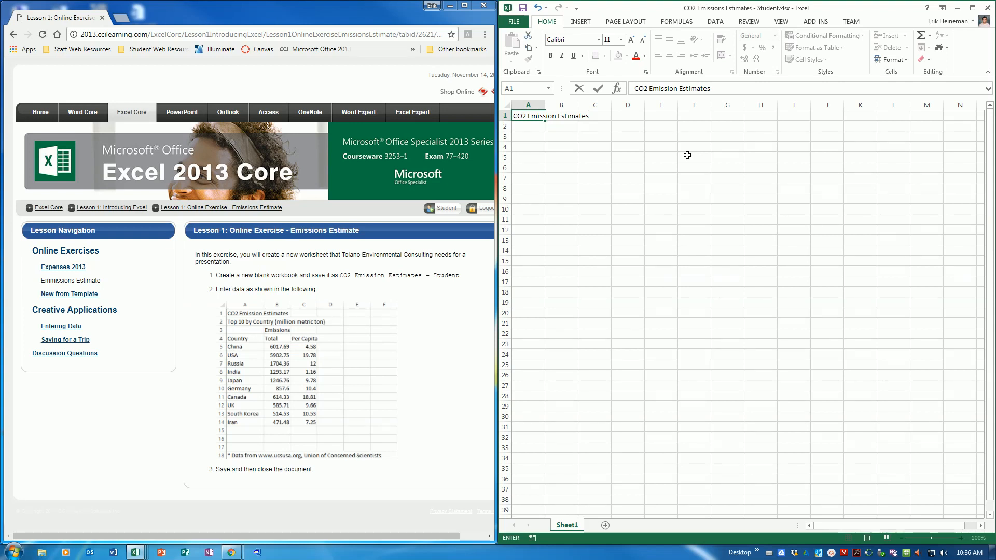
key(Return)
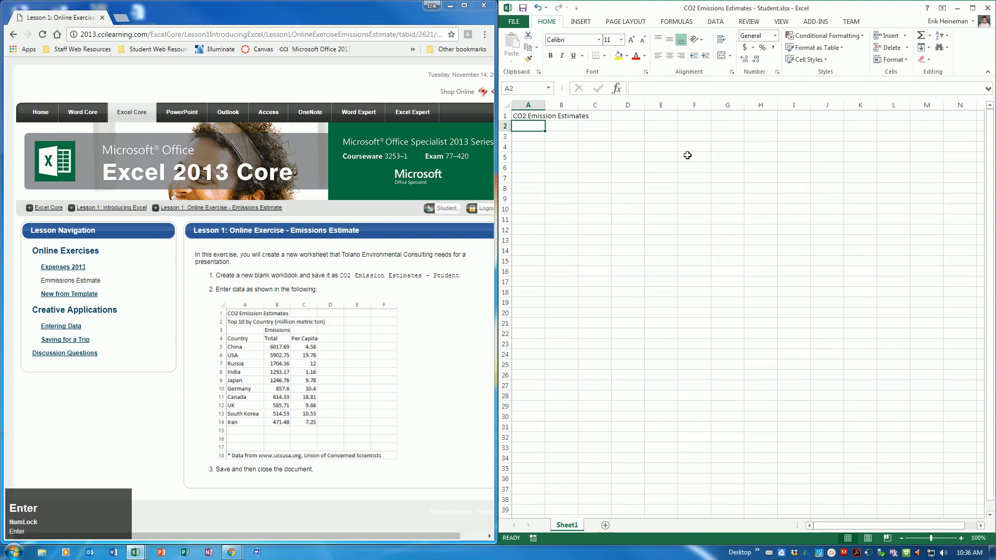
Enter the subtitle "Top 10 by Country (million metric ton)" in cell A2.
text(Top 1)
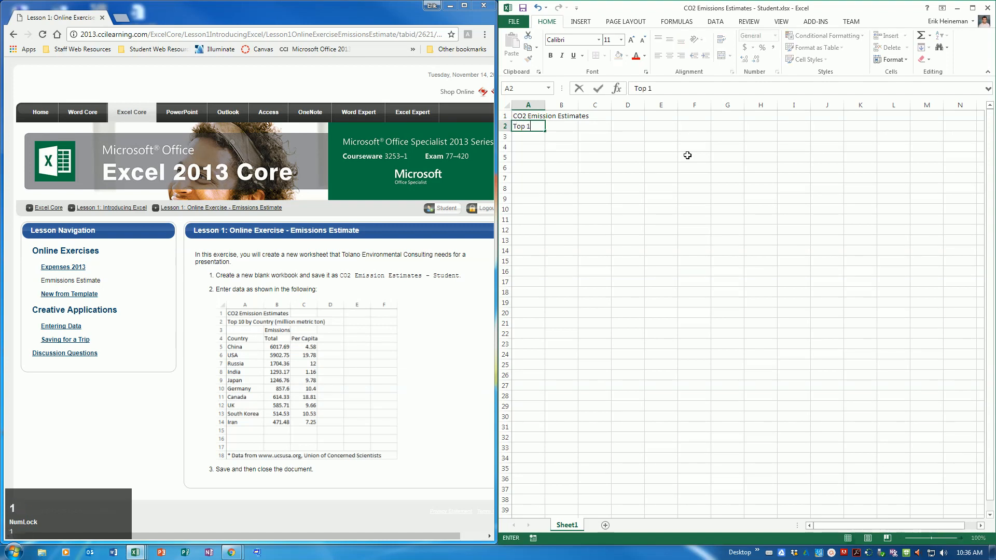
text(0 by )
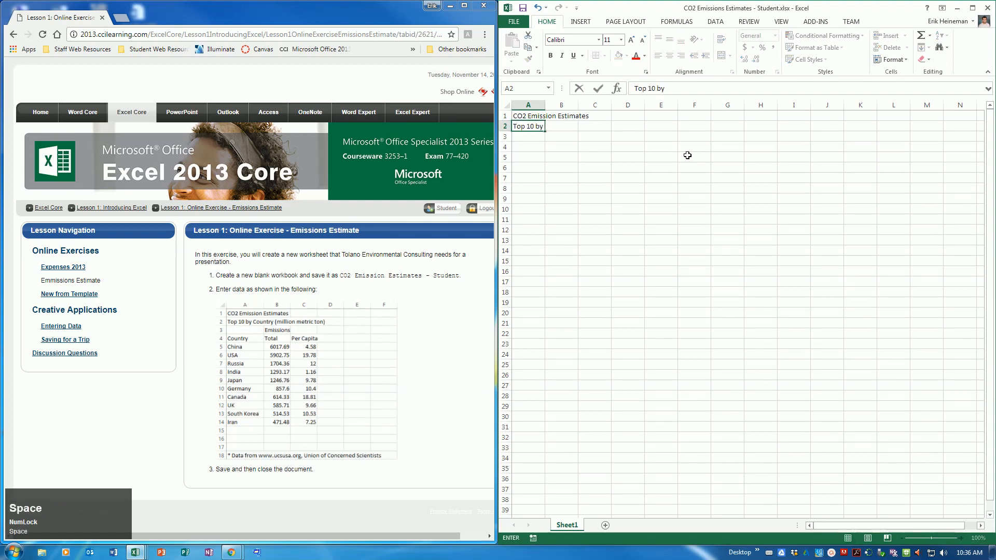
text(Country (m)
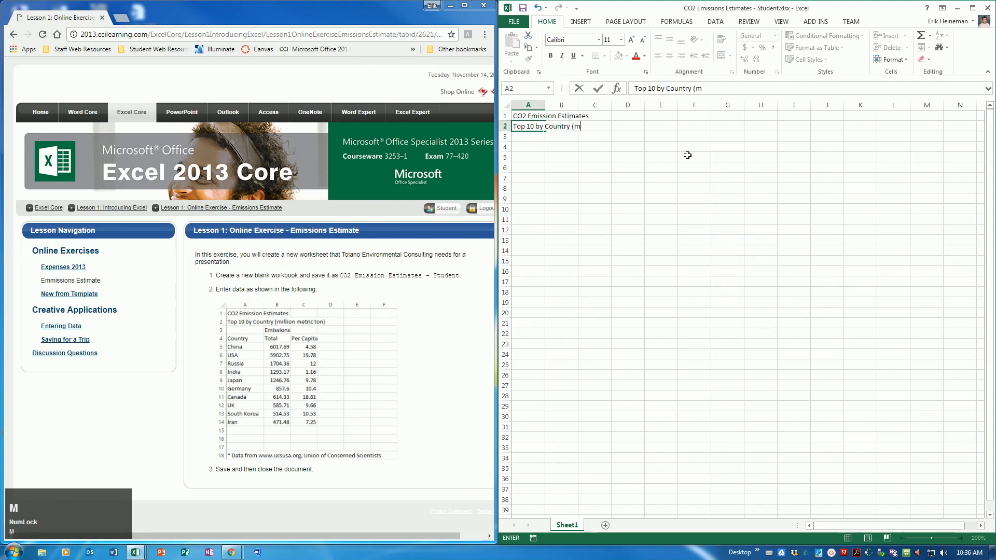
text(illion metric ton))
key(Return)
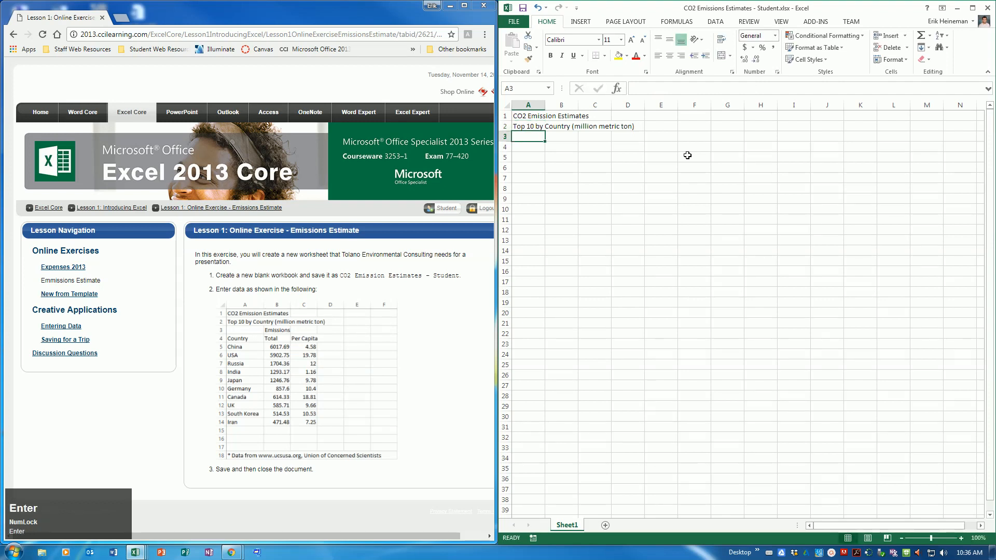
Enter the heading "Emissions" in cell B3, leaving A3 empty.
key(Tab)
text(Emissions)
key(Return)
Enter the column headings Country, Total and Per Capita in cells A4 to C4.
key(Left)
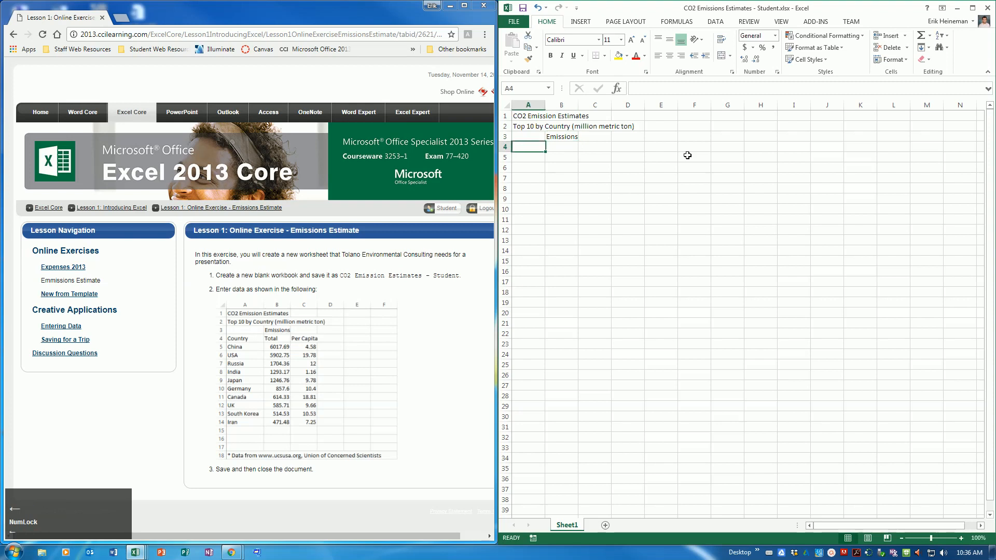
text(Country)
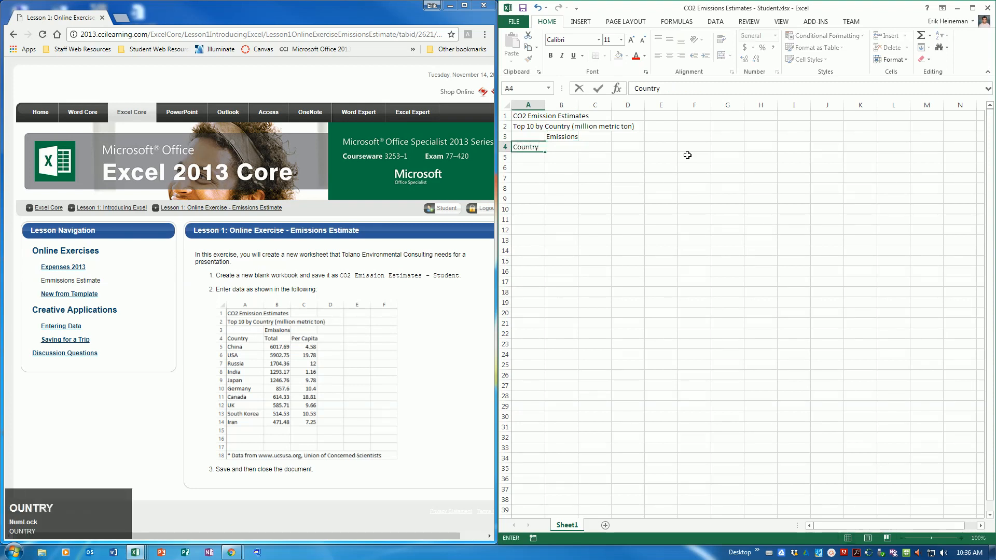
key(Tab)
text(Total)
key(Tab)
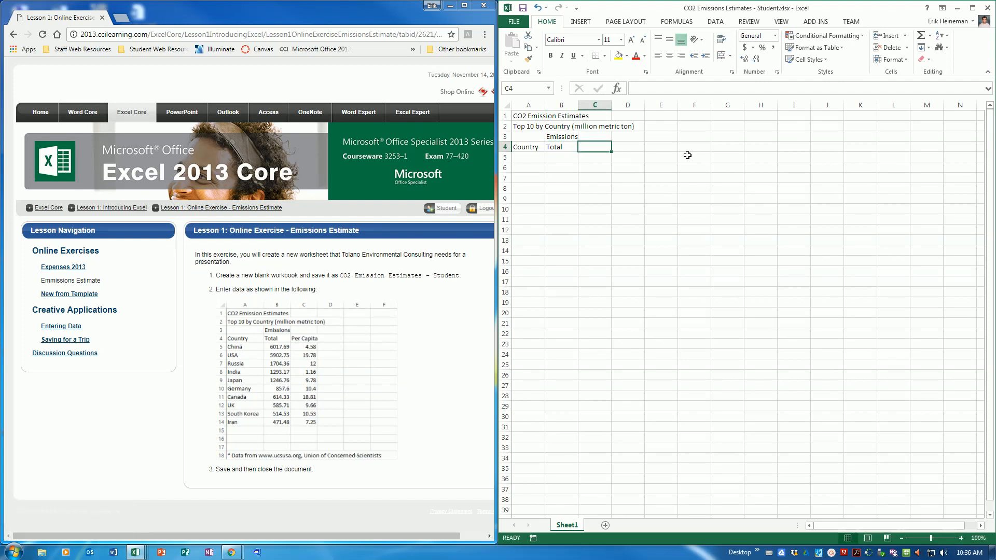
text(Per C)
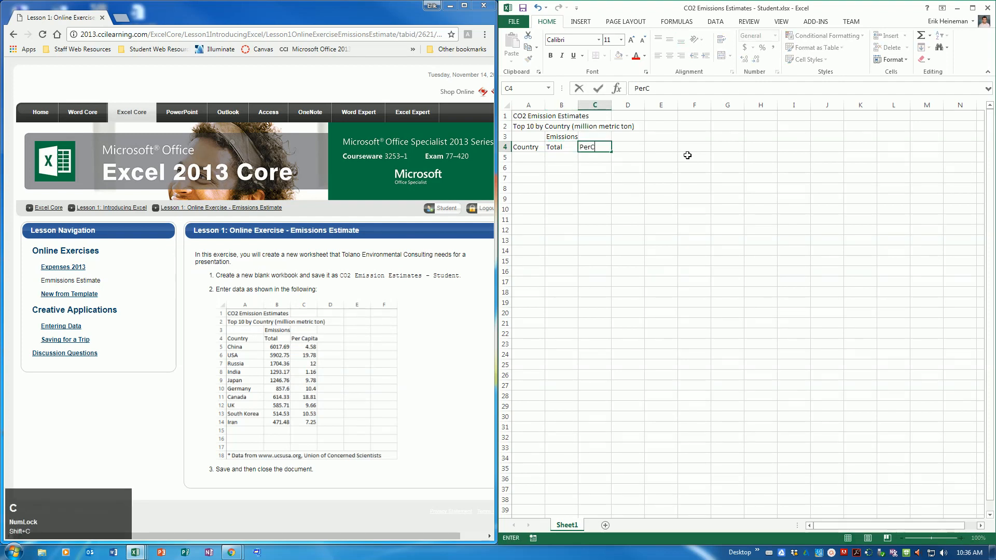
text(apita)
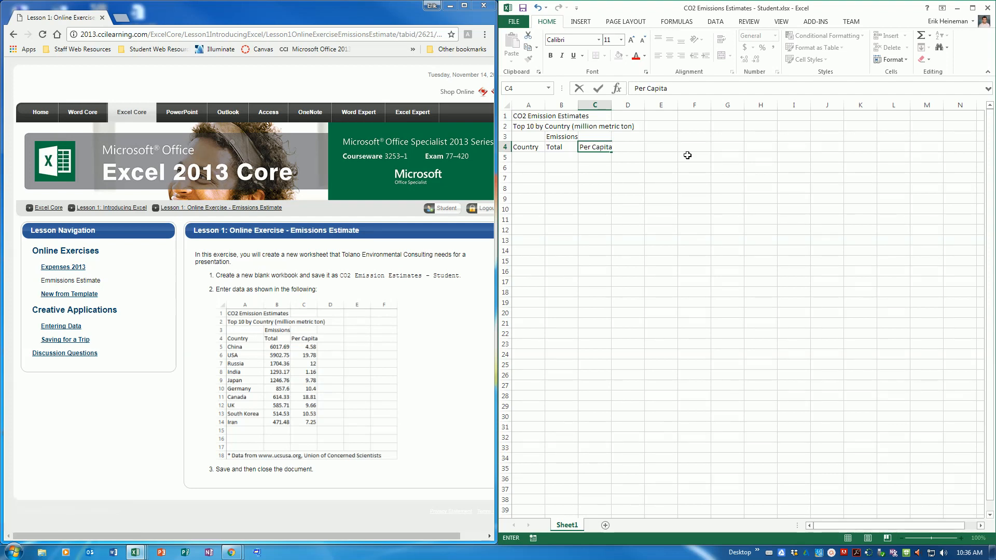
key(Return)
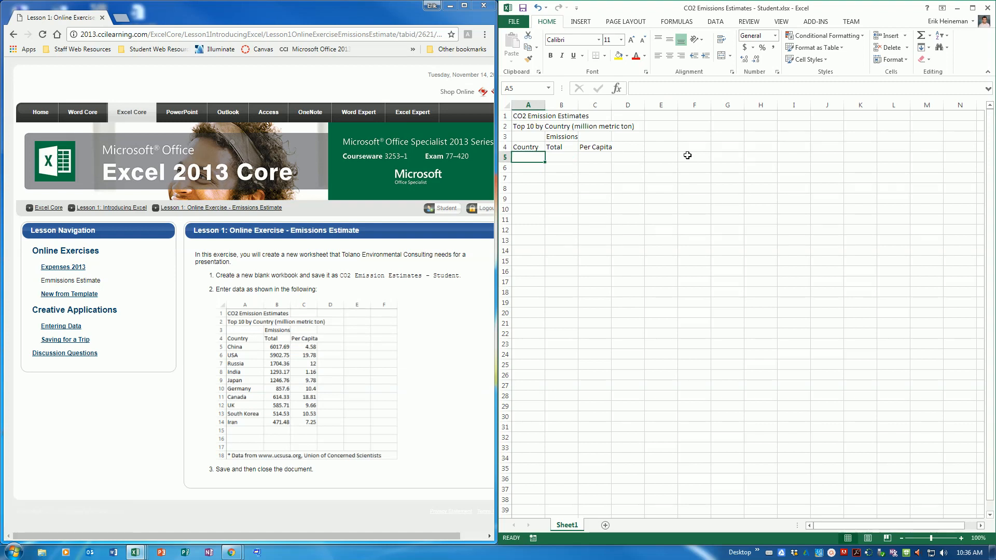
Fill row 5 with China, total emissions 6017.69 and per capita 4.58.
text(China)
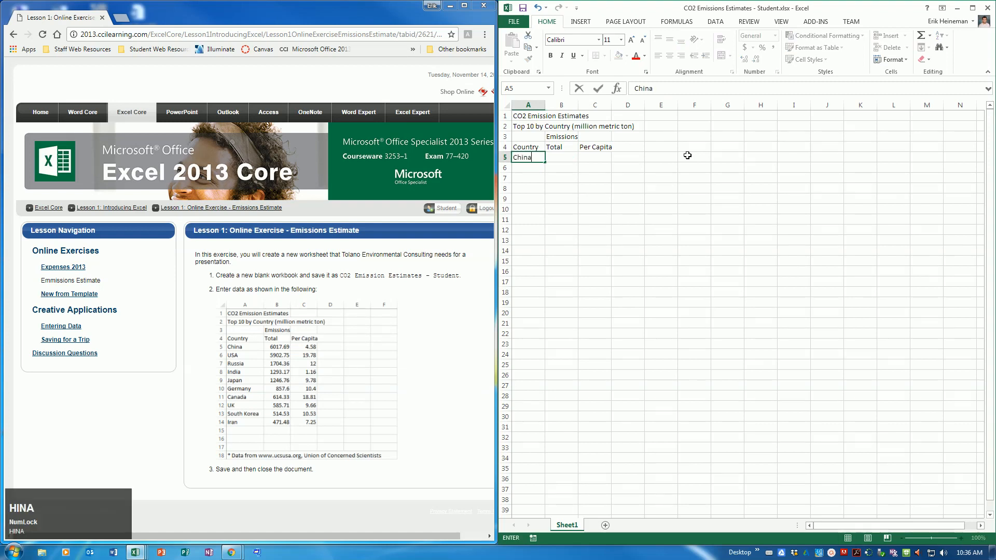
key(Tab)
text(601)
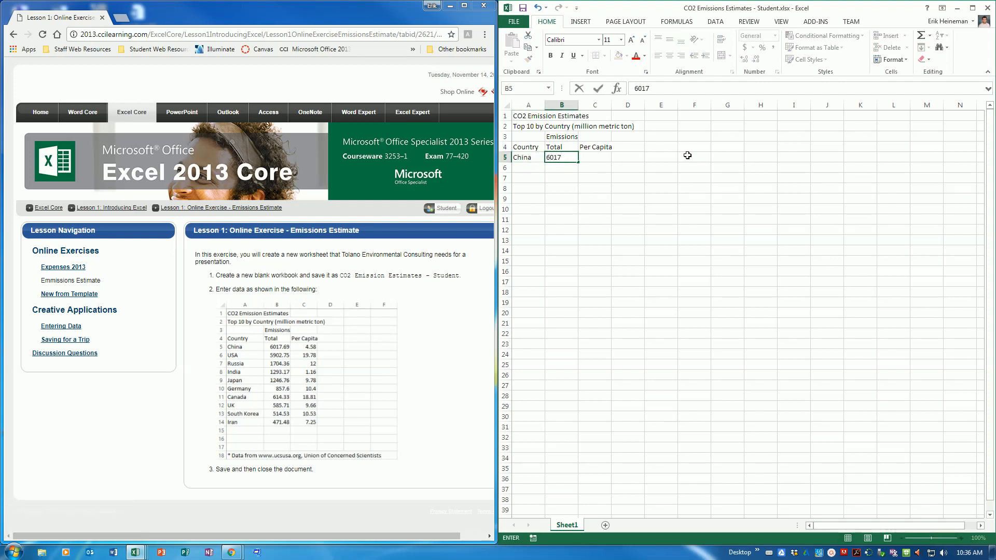
text(7.69)
key(Tab)
text(4.58)
key(Return)
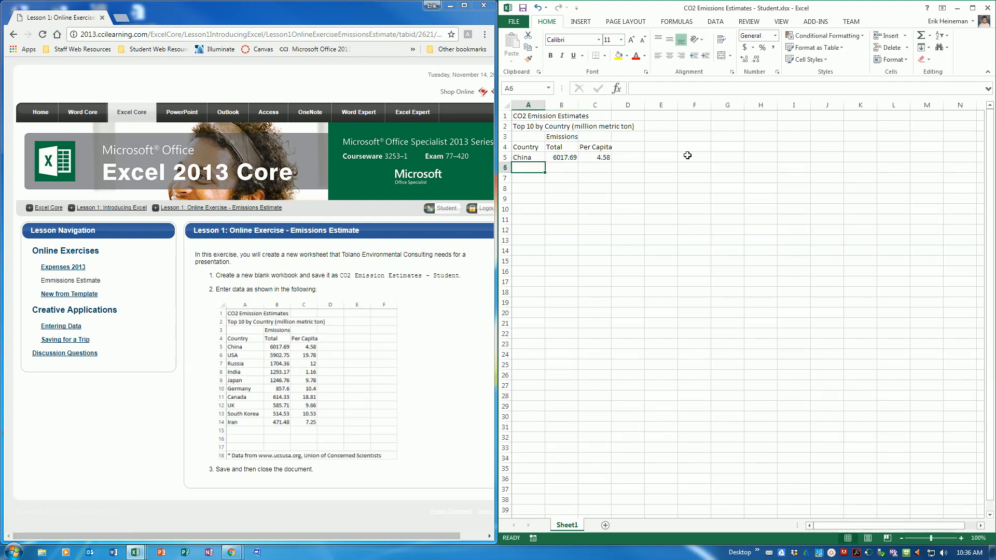
Fill row 6 with USA, total emissions 5902.75 and per capita 19.78.
text(USA)
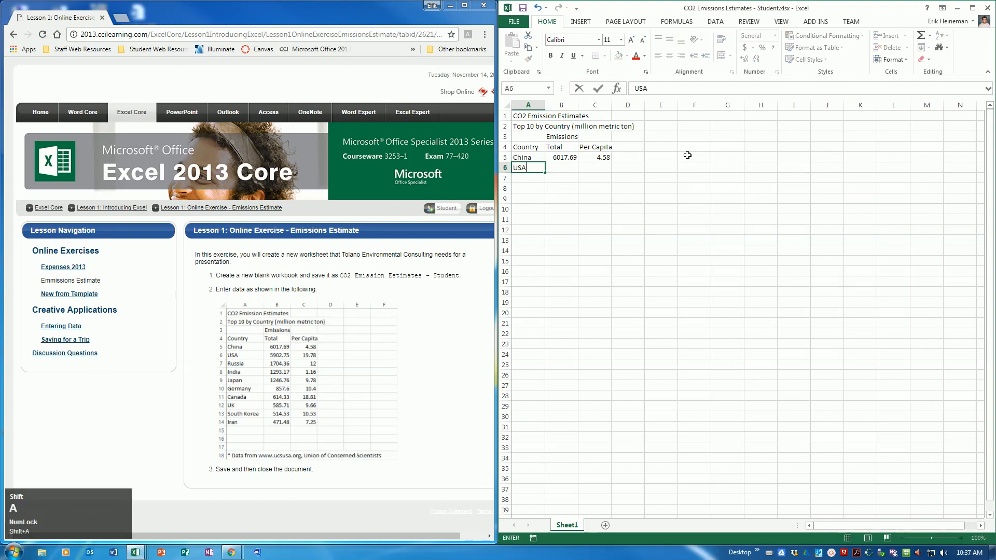
key(Tab)
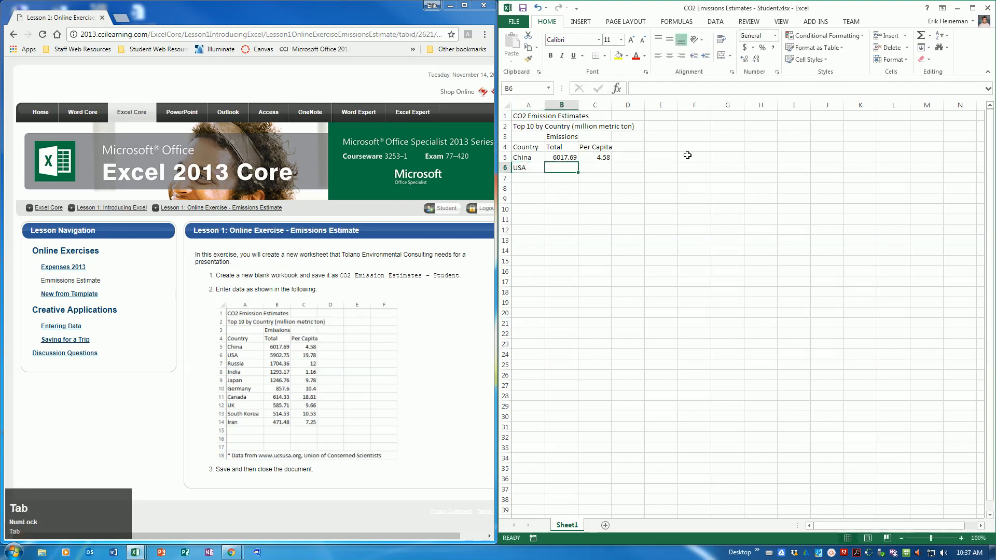
text(5902.75)
key(Tab)
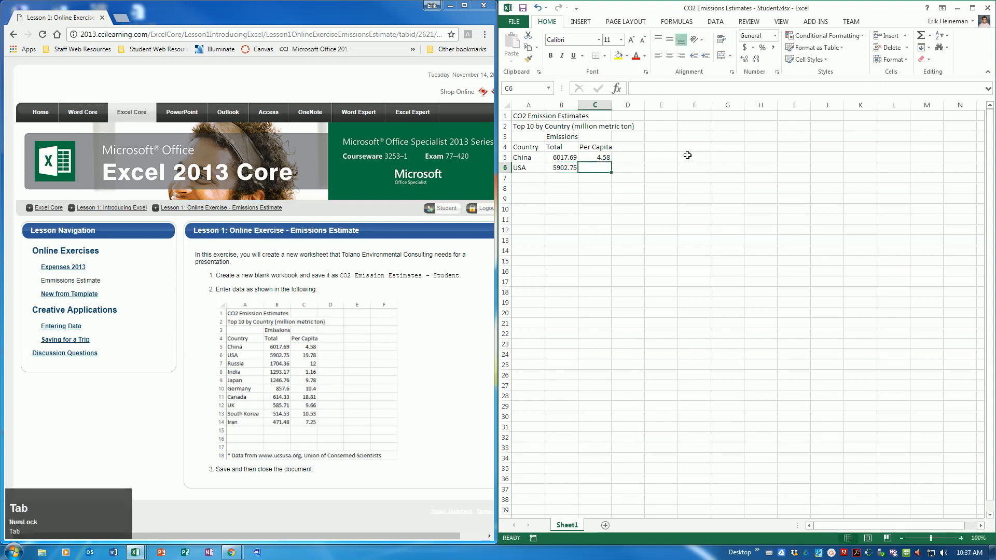
text(19.78)
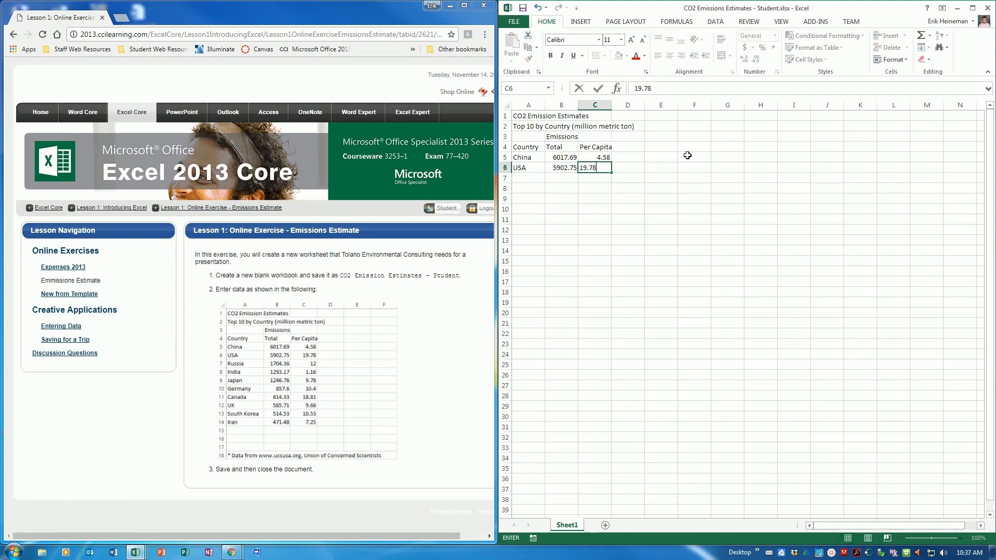
key(Return)
Fill row 7 with Russia, total emissions 1704.36 and per capita 12.
text(Russia)
key(Tab)
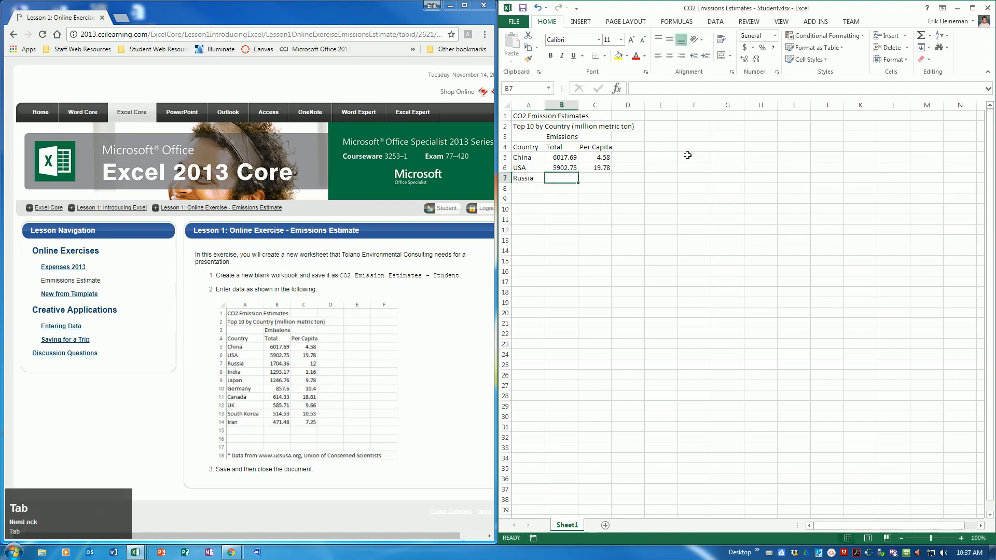
text(1704)
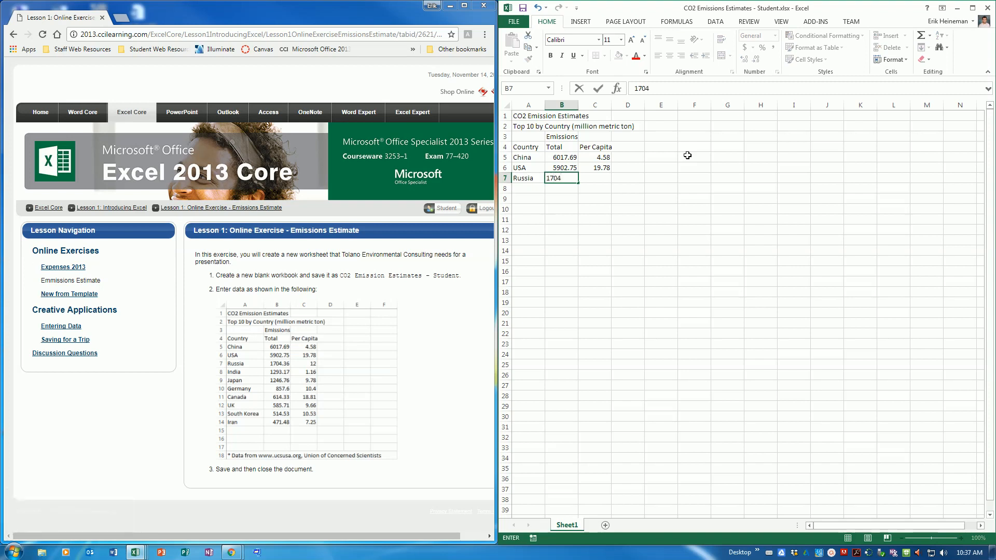
text(.39)
key(BackSpace)
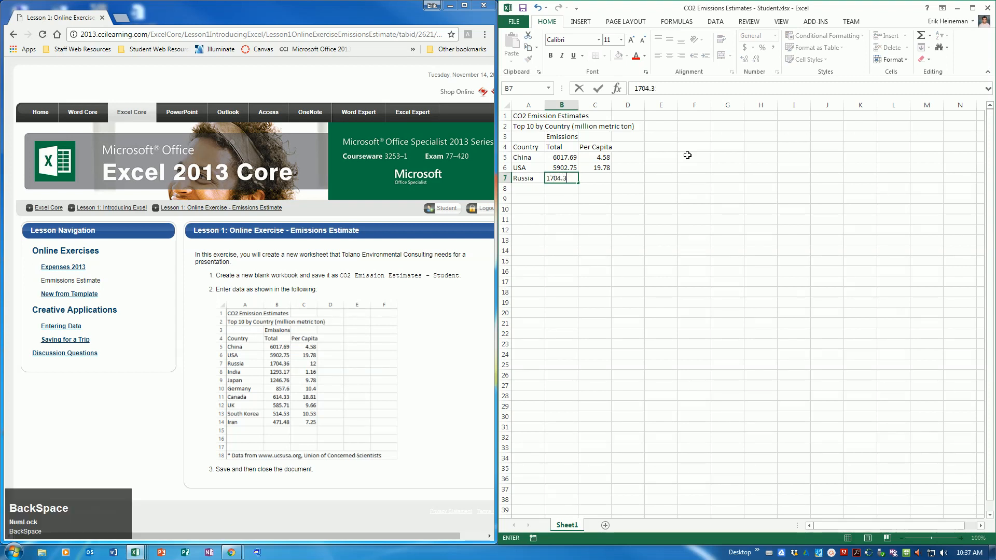
text(6)
key(Tab)
text(12)
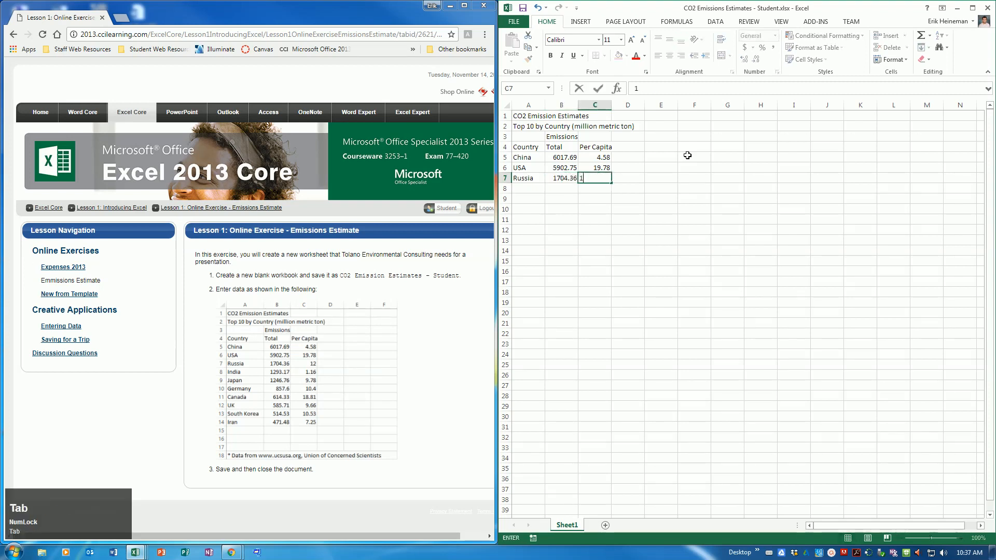
key(Return)
Fill row 8 with India, total emissions 1293.17 and per capita 1.16.
text(India)
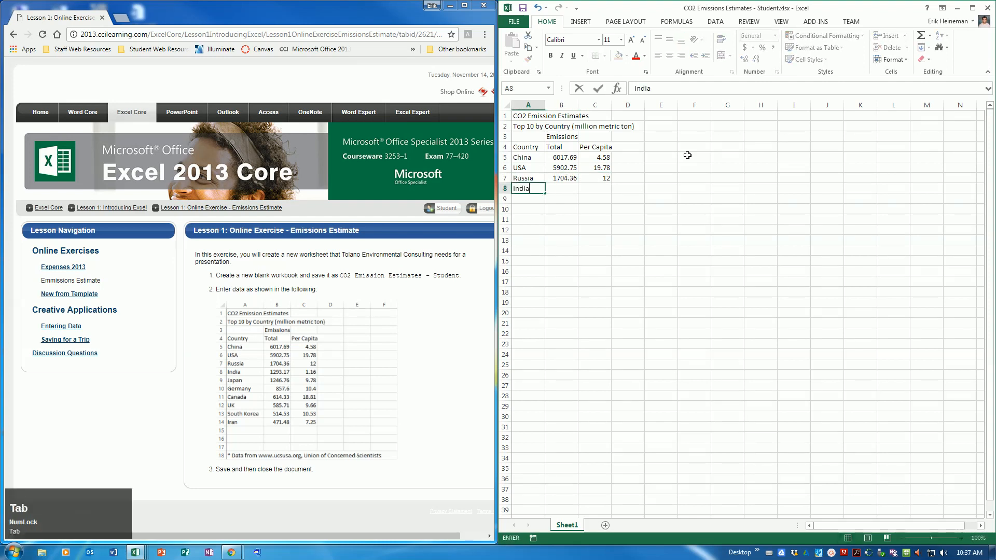
key(Tab)
text(12)
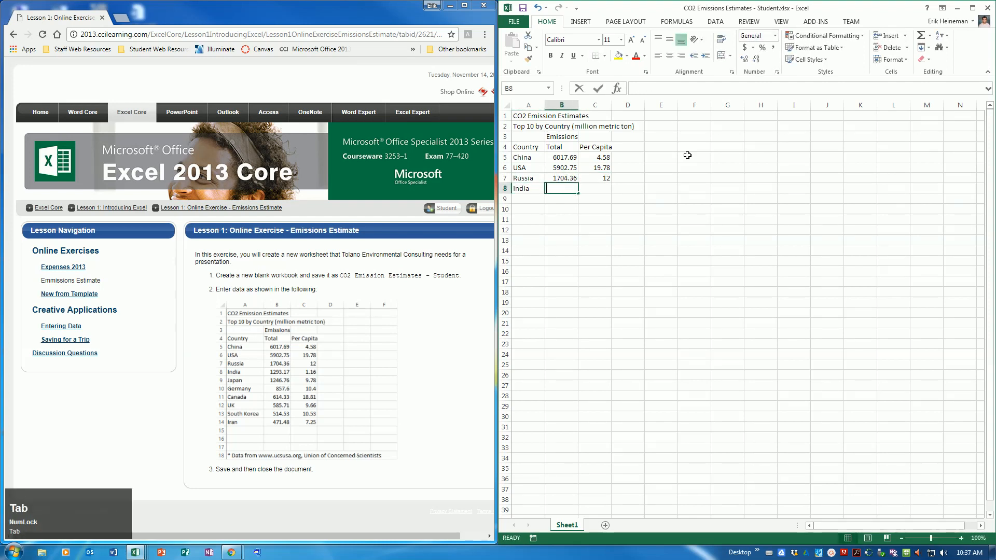
key(BackSpace)
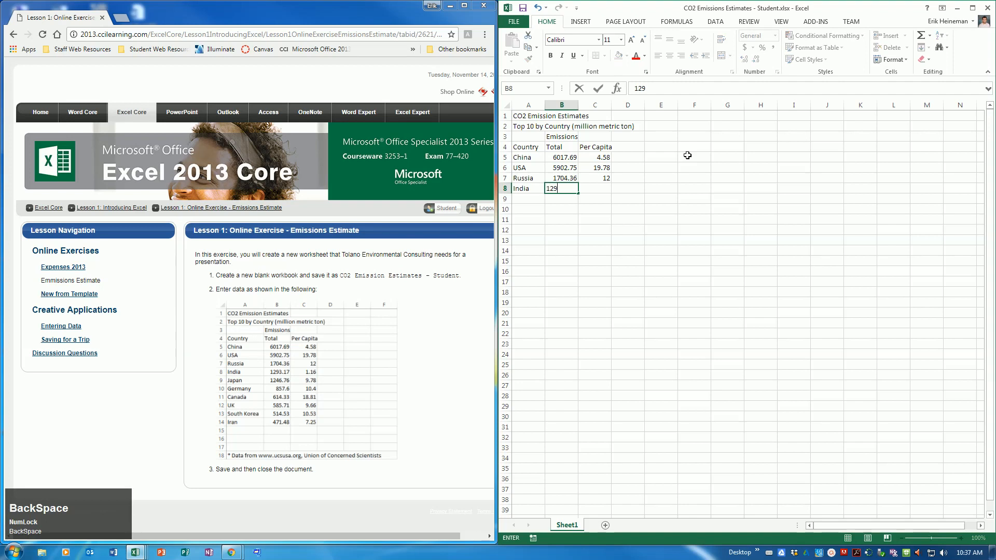
text(293.1)
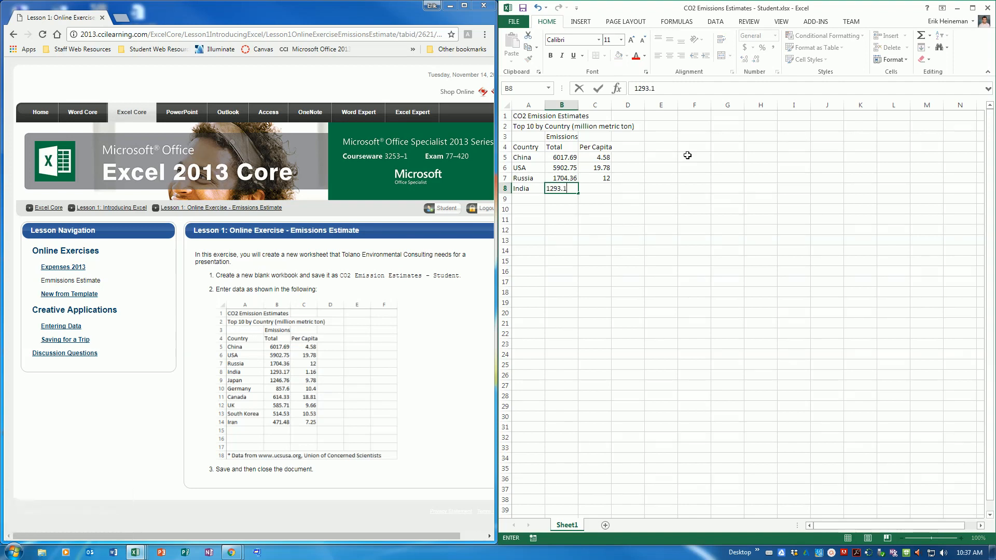
key(Tab)
text(1.16)
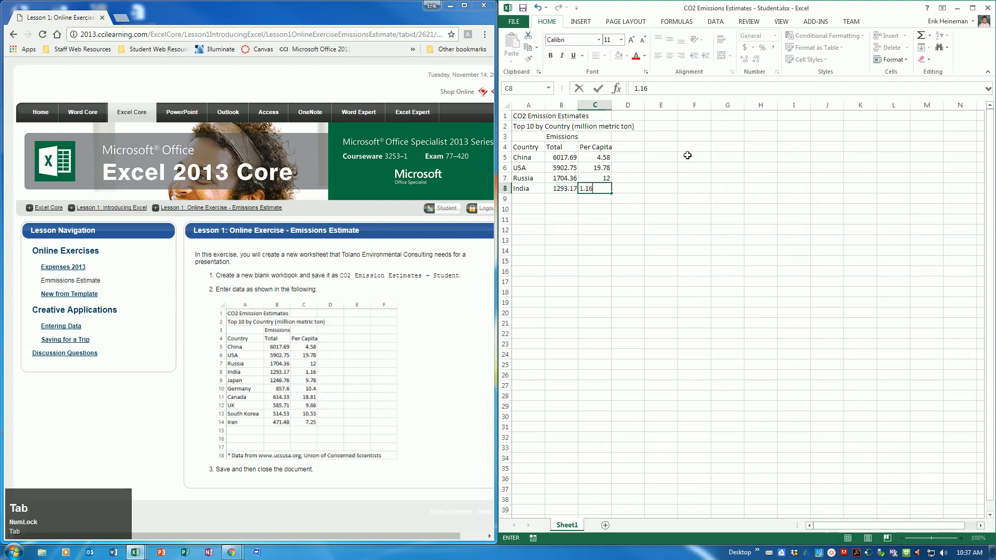
key(Return)
Fill row 9 with Japan, total emissions 1246.76 and per capita 9.78.
text(Japan)
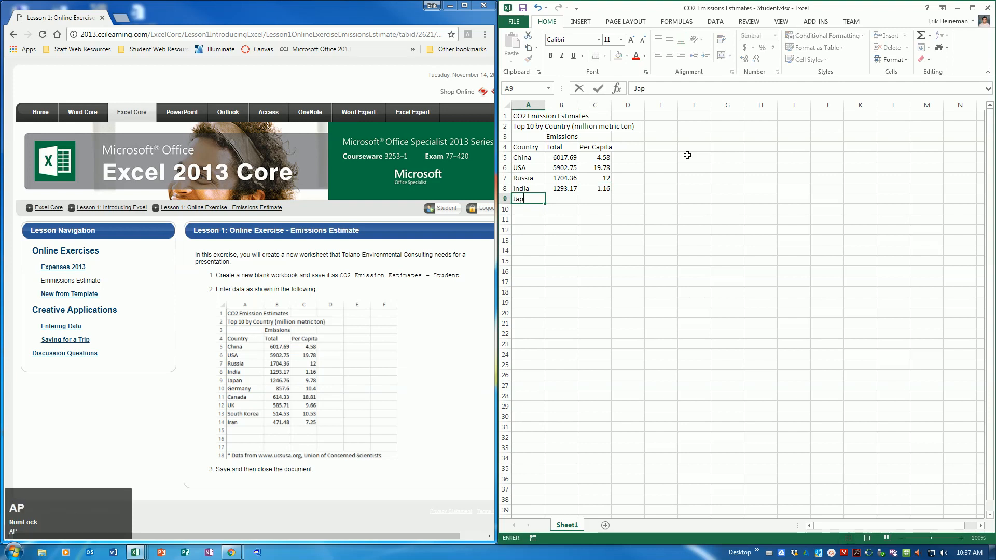
key(Tab)
text(12)
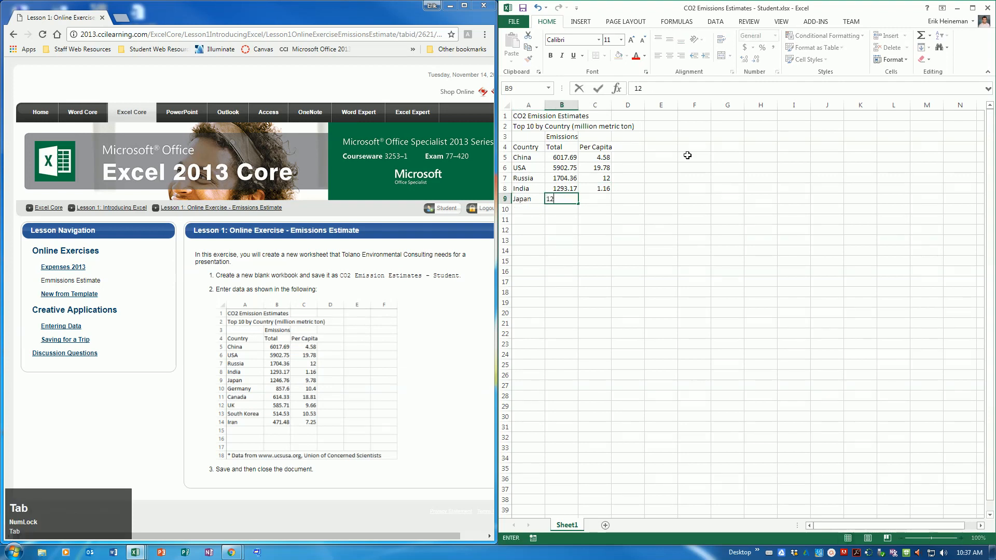
text(46.76)
key(Tab)
text(9.78)
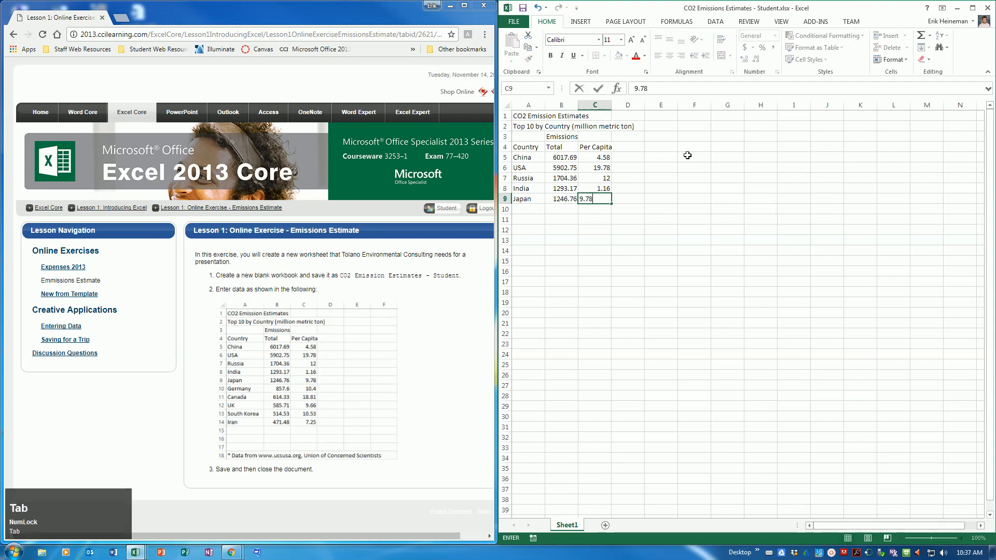
key(Return)
Fill row 10 with Germany, total emissions 857.6 and per capita 10.4.
text(Germa)
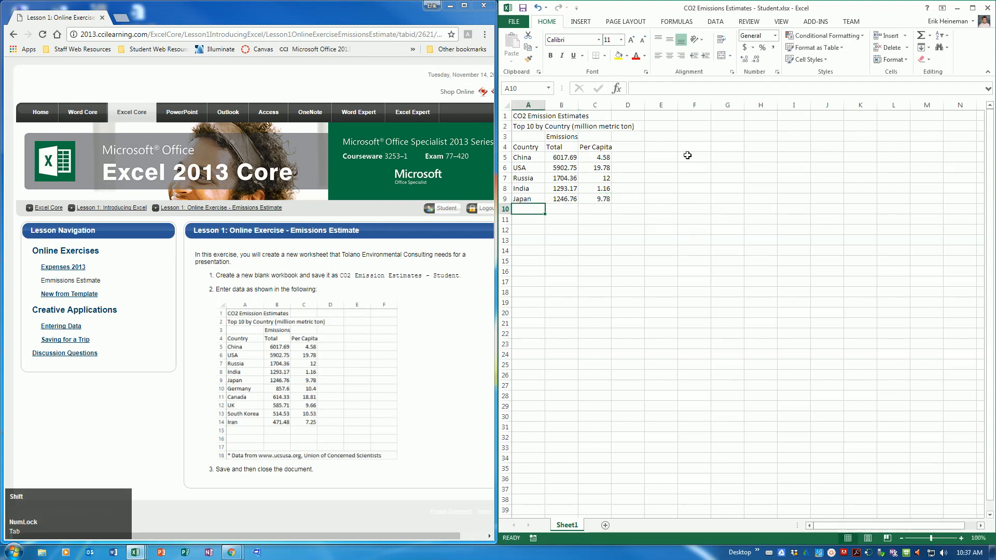
text(ny)
key(Tab)
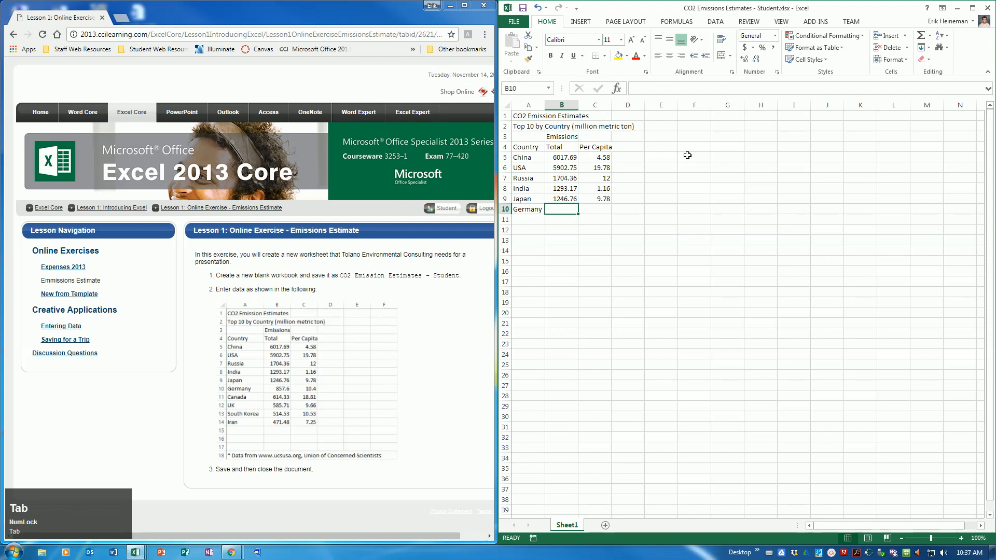
text(857.)
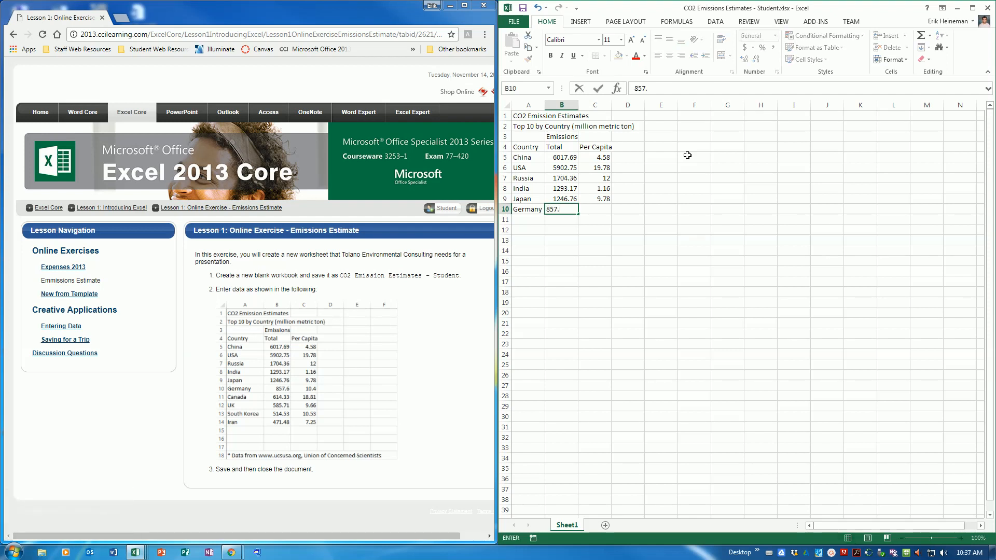
text(6)
key(Tab)
text(10.)
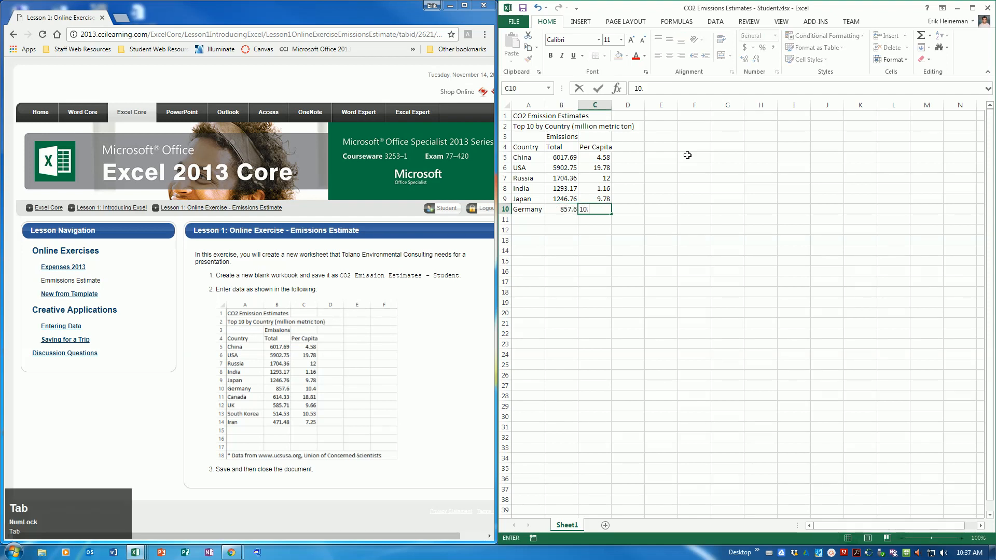
key(Return)
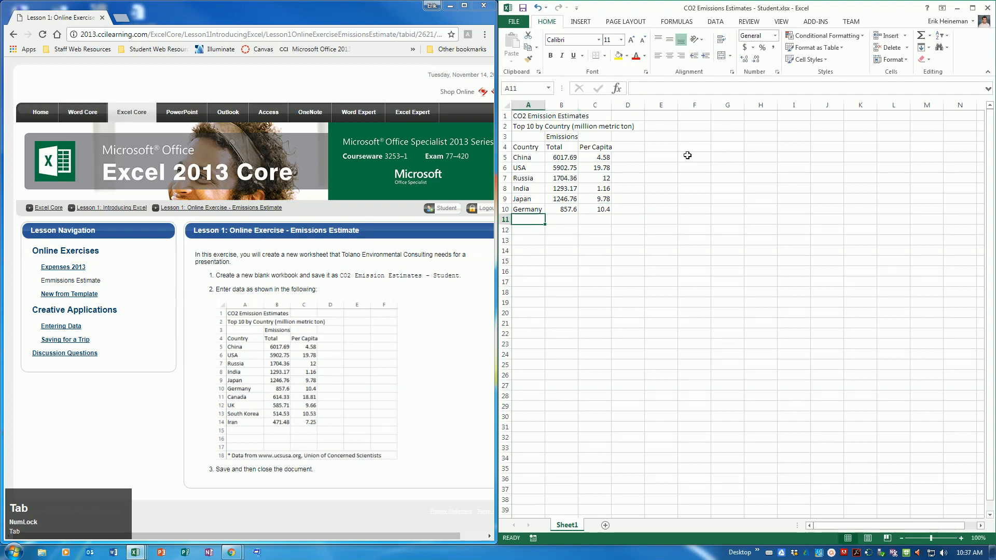
Fill row 11 with Canada, total emissions 614.33 and per capita 18.81.
text(Canada)
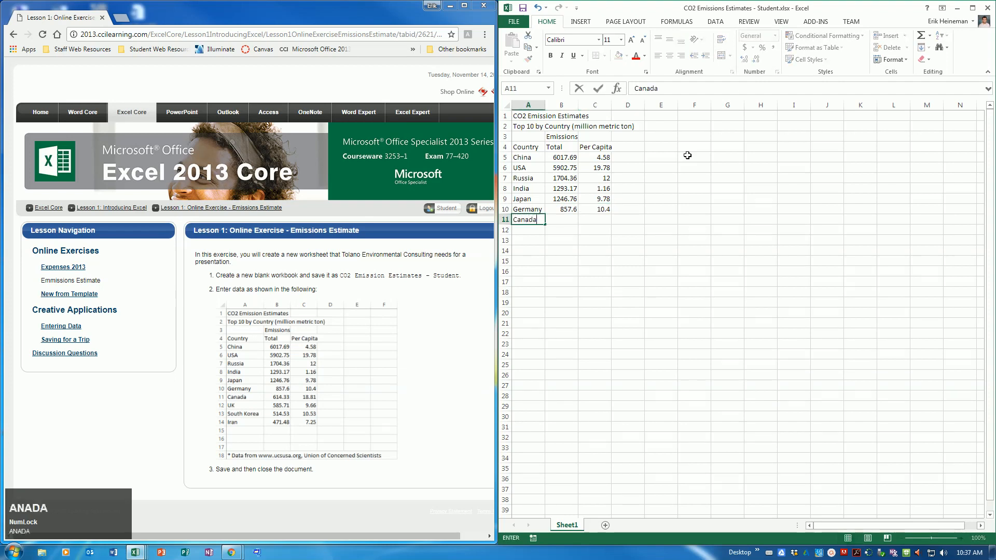
key(Tab)
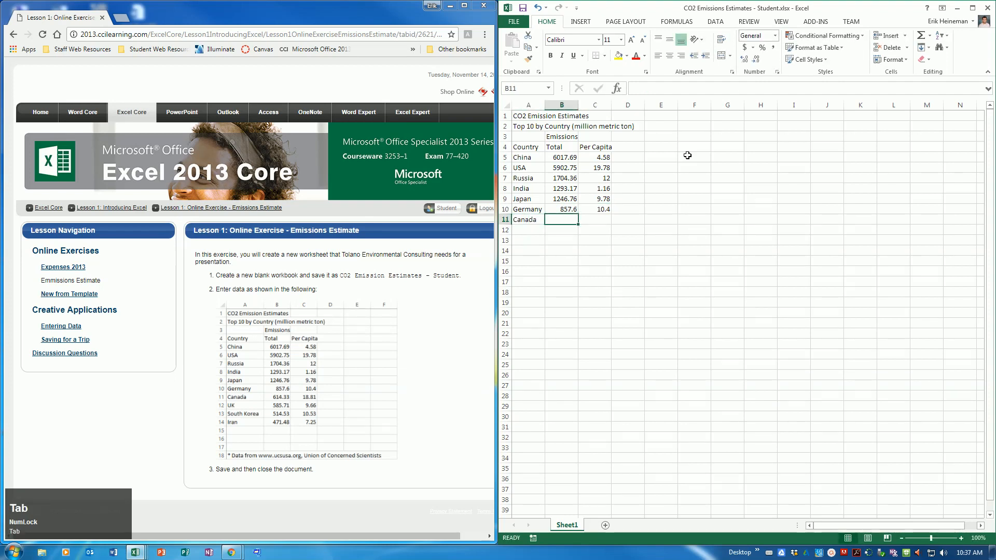
text(614.33)
key(Tab)
text(18.81)
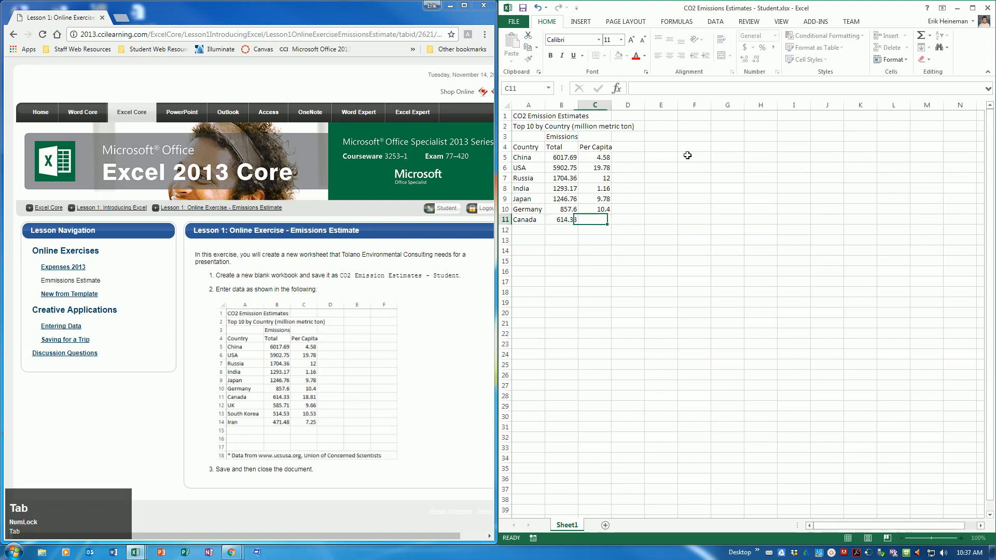
key(Tab)
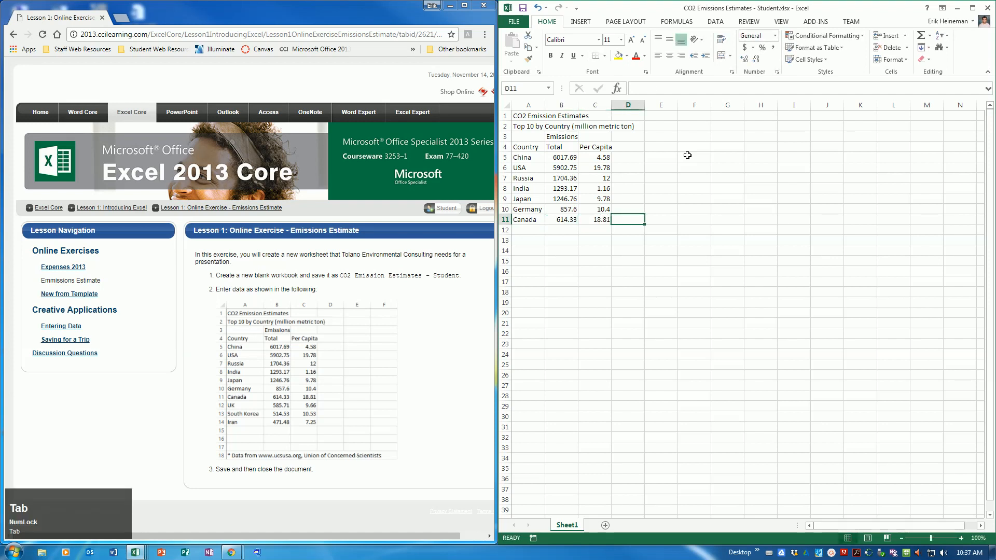
key(Return)
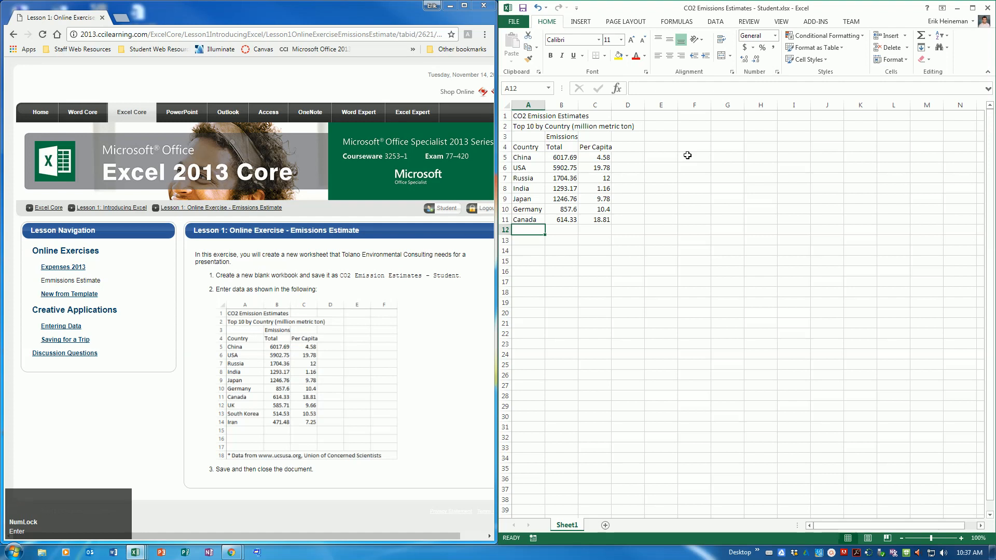
Fill row 12 with UK, total emissions 585.71 and per capita 9.66.
text(UK)
key(Tab)
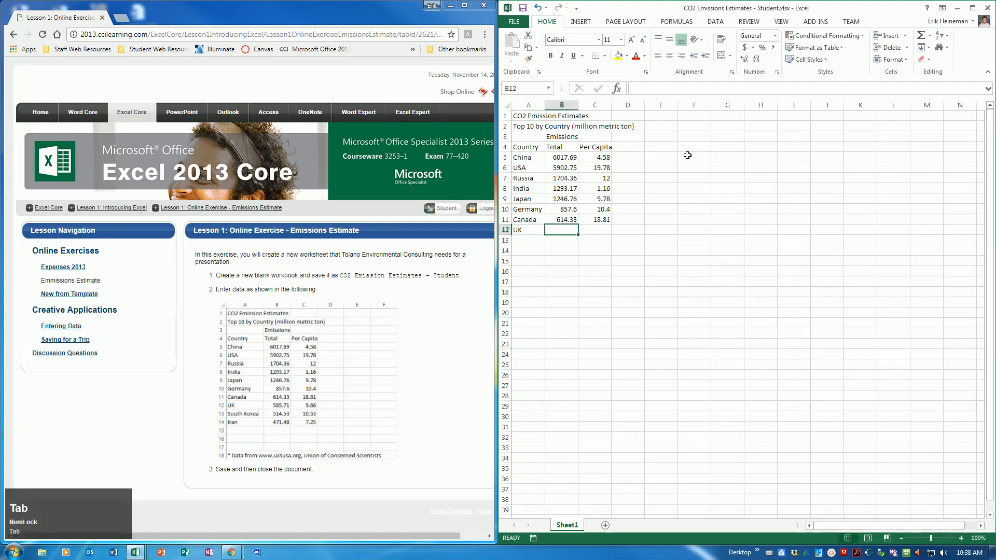
text(585.71)
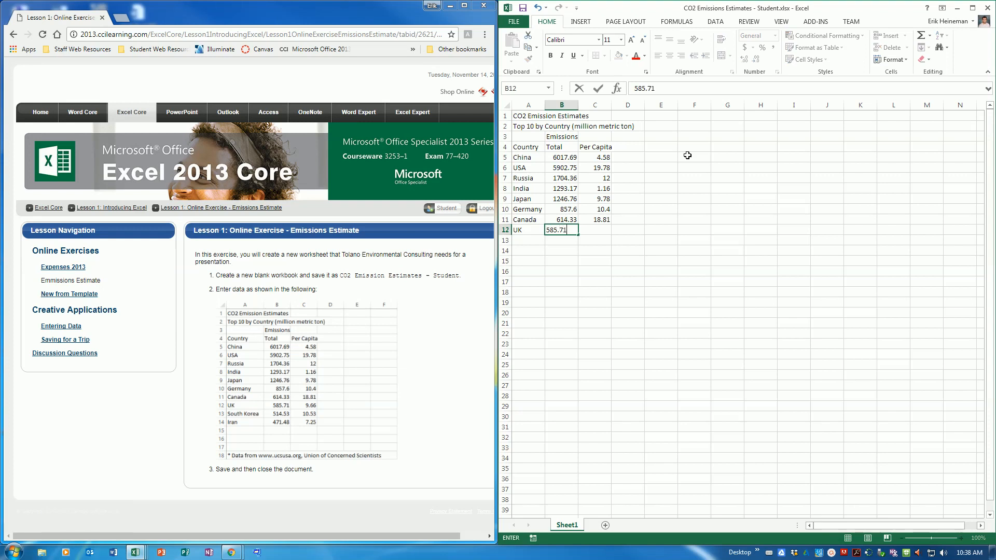
key(Tab)
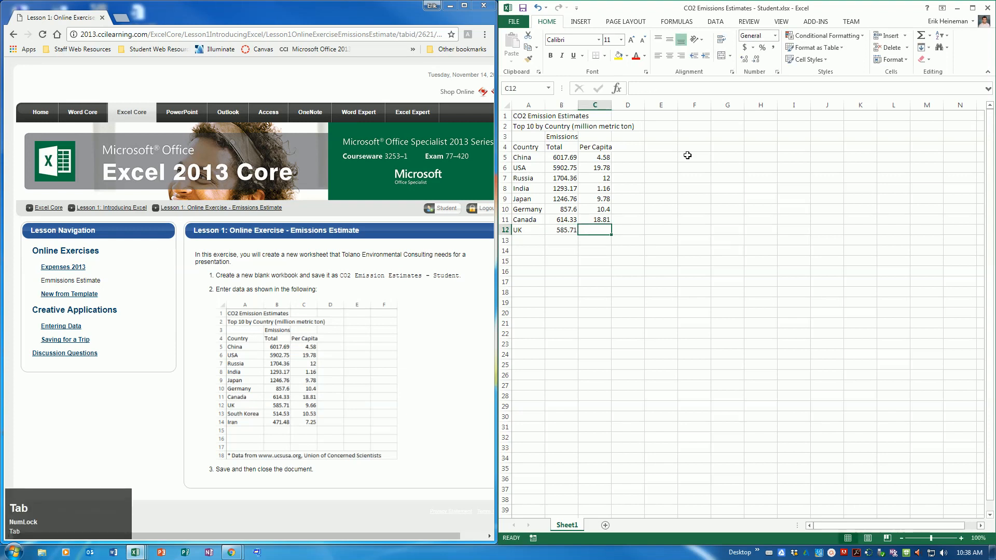
text(9.66)
key(Return)
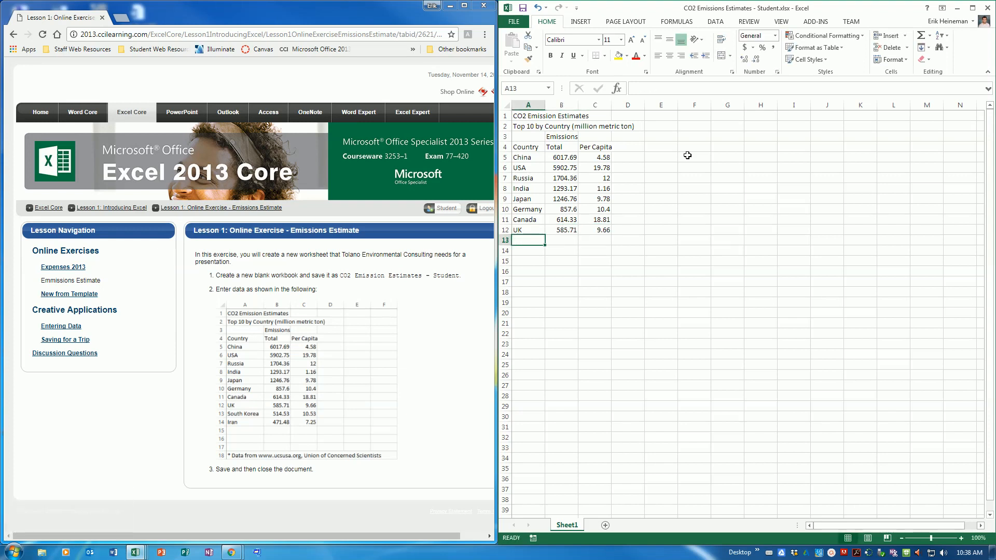
Fill row 13 with South Korea, total emissions 514.53 and per capita 10.53.
text(S)
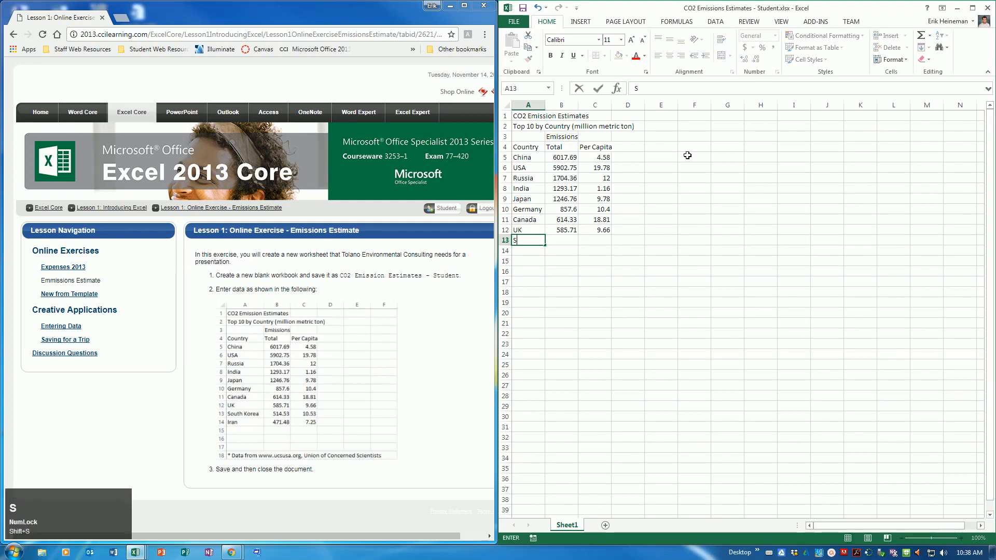
text(outh Korea)
key(Tab)
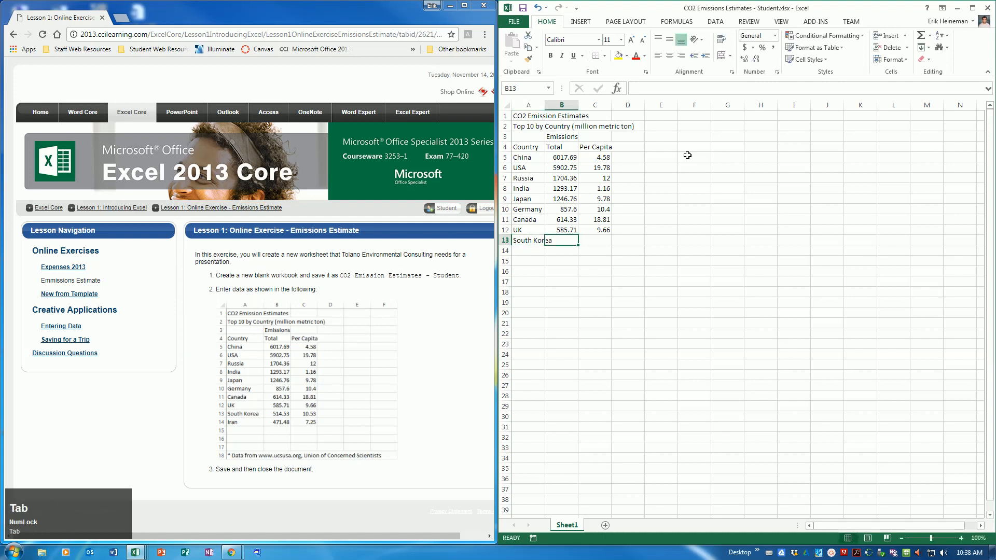
text(514.53)
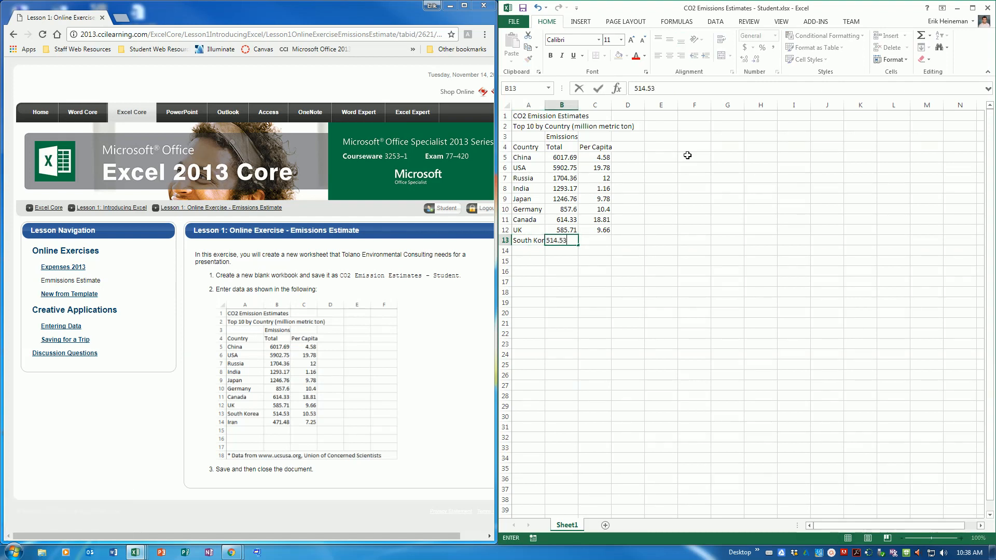
key(Tab)
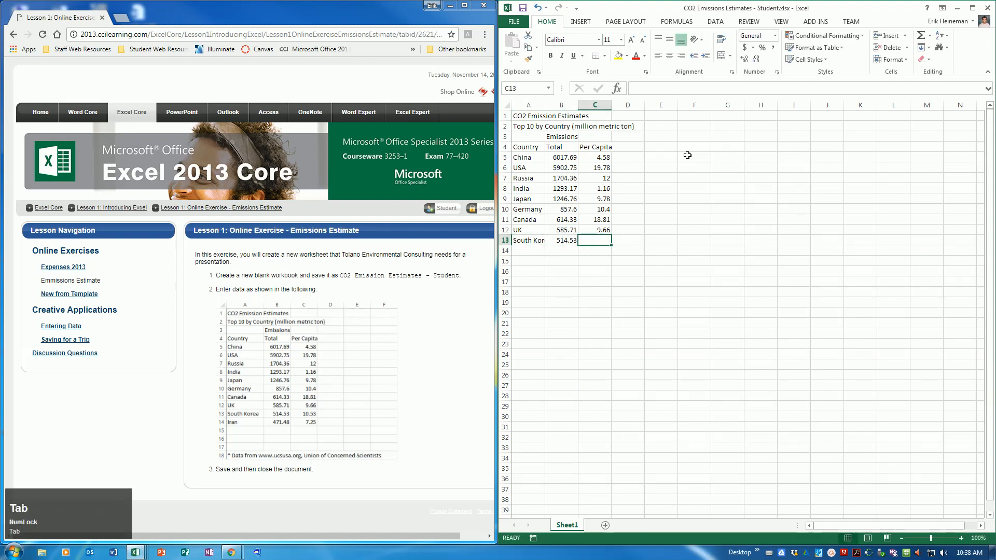
text(10)
key(BackSpace)
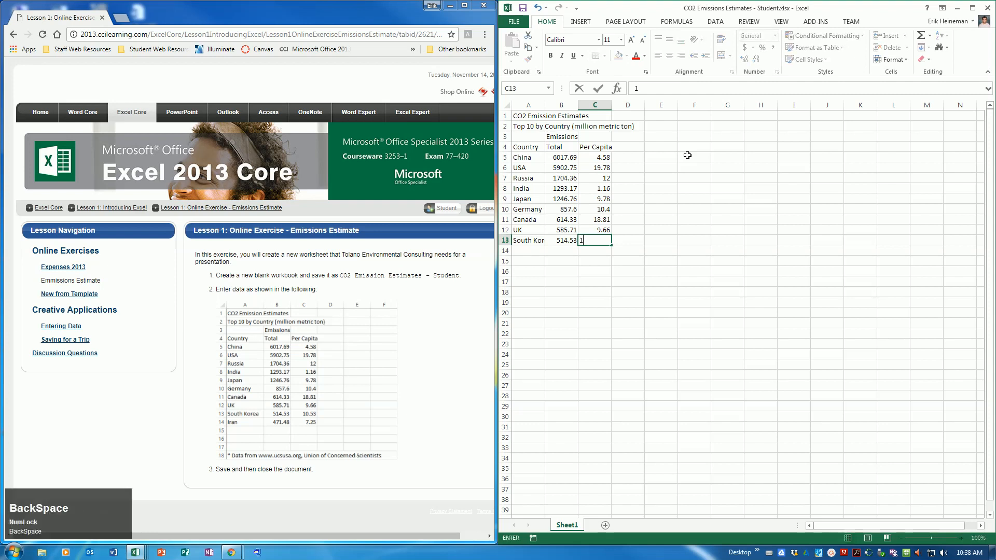
text(.53)
key(Return)
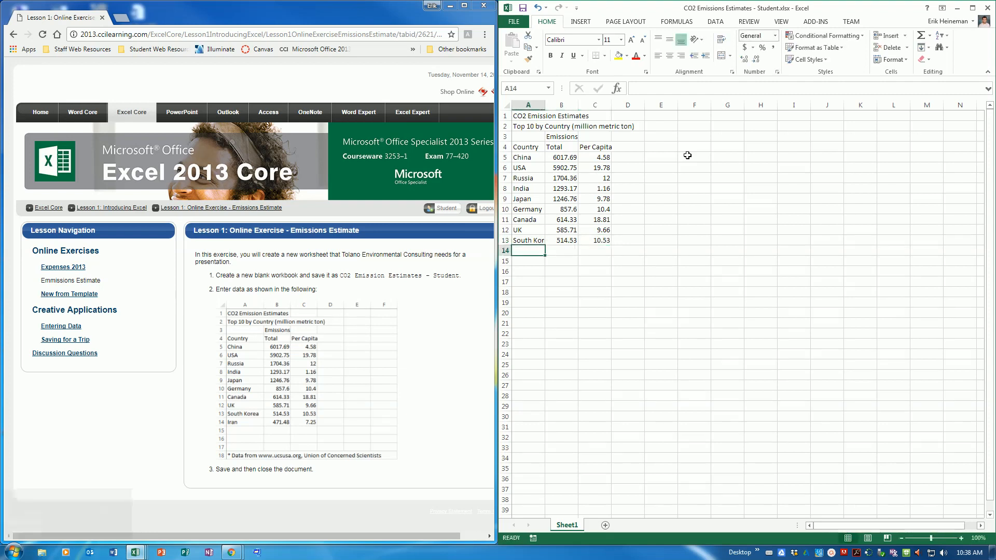
Fill row 14 with Iran, total emissions 471.48 and per capita 7.25.
text(Iran)
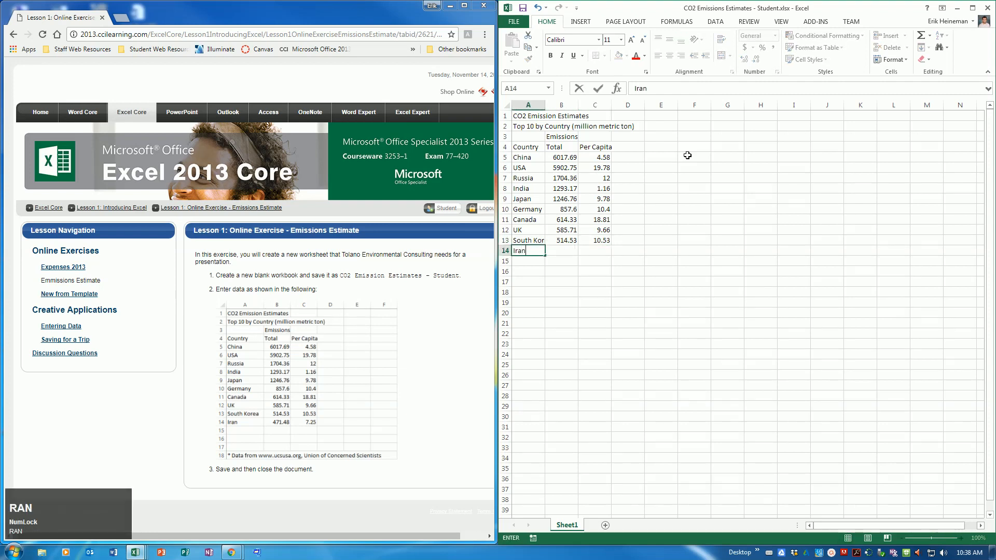
key(Tab)
text(4)
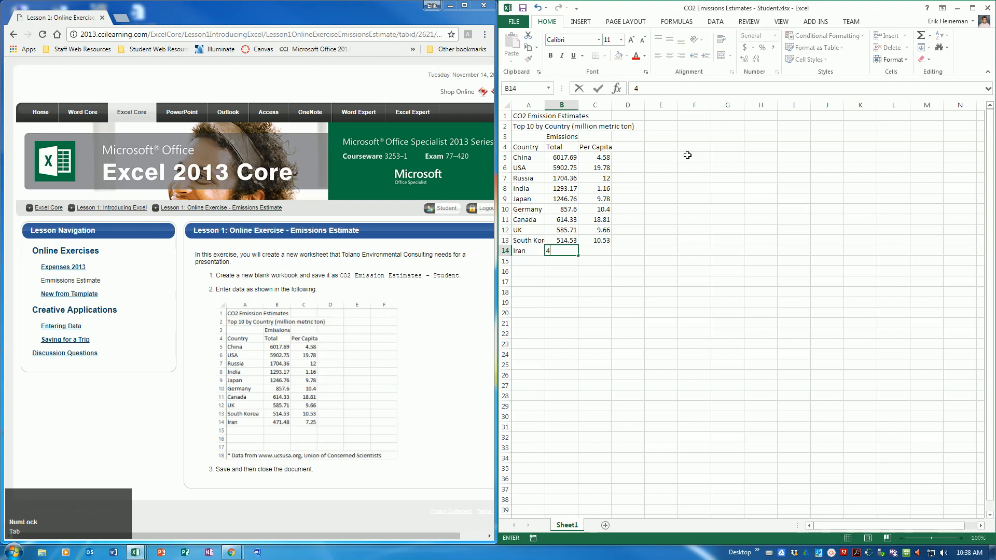
text(71.48)
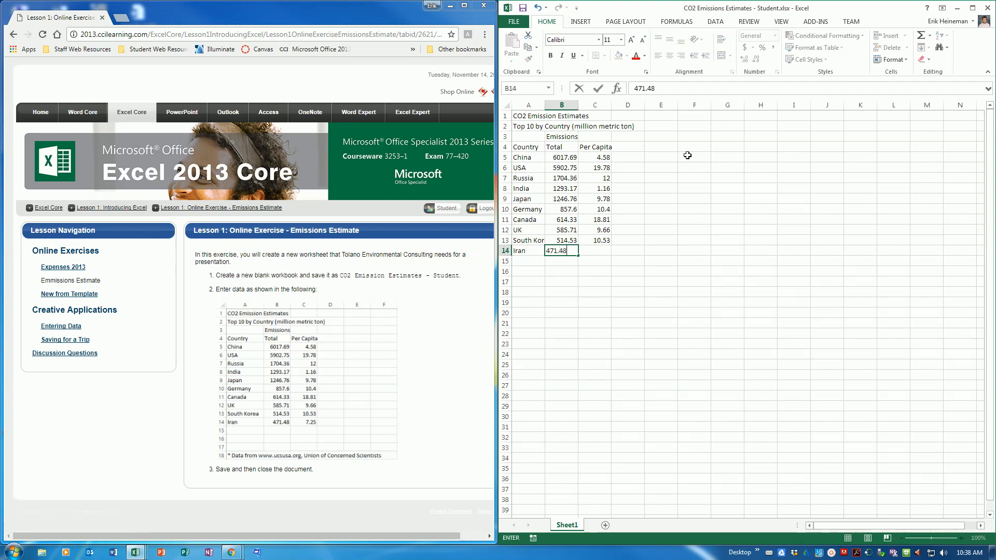
key(Tab)
text(7.25)
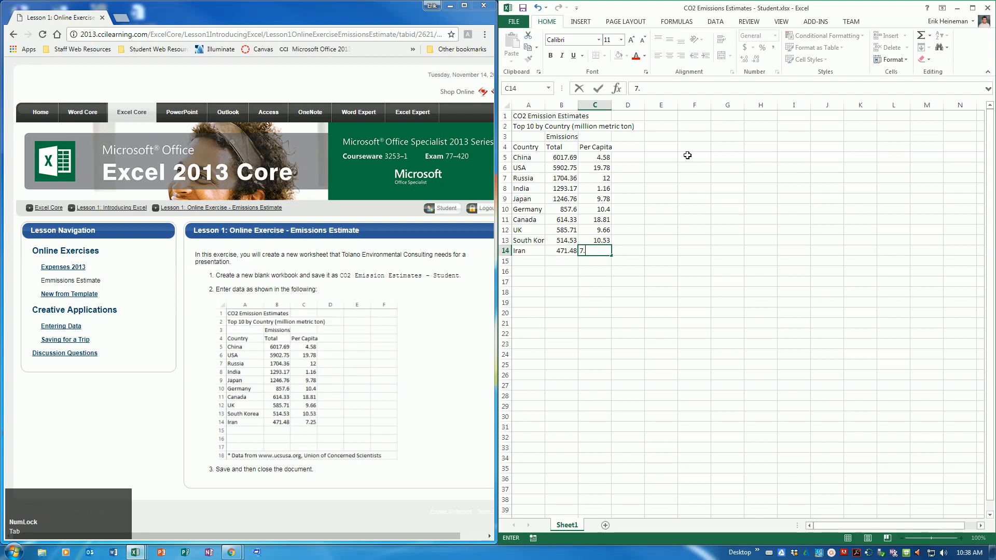
key(Return)
key(Return)
key(Return)
key(Return)
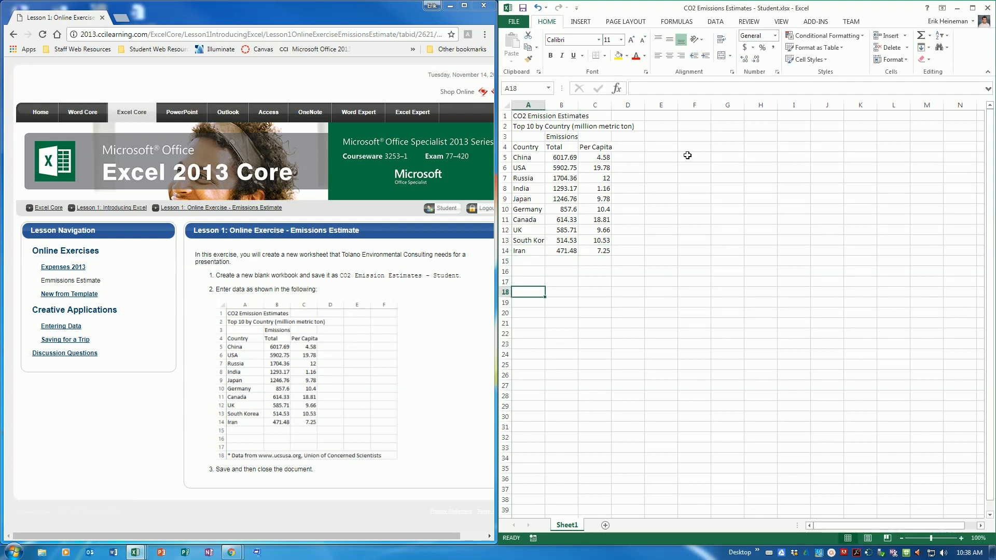
text(* Data from ww.)
key(BackSpace)
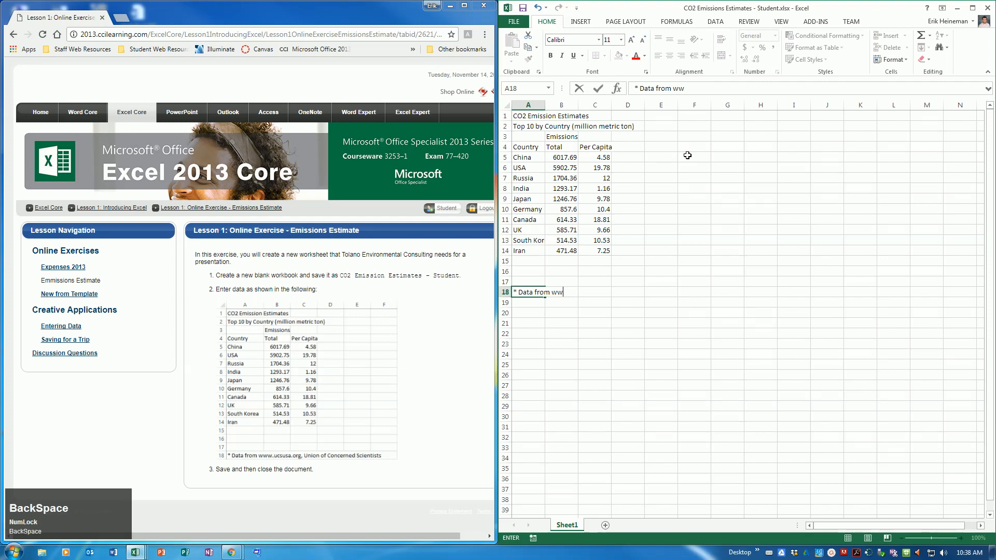
text(w.ucs)
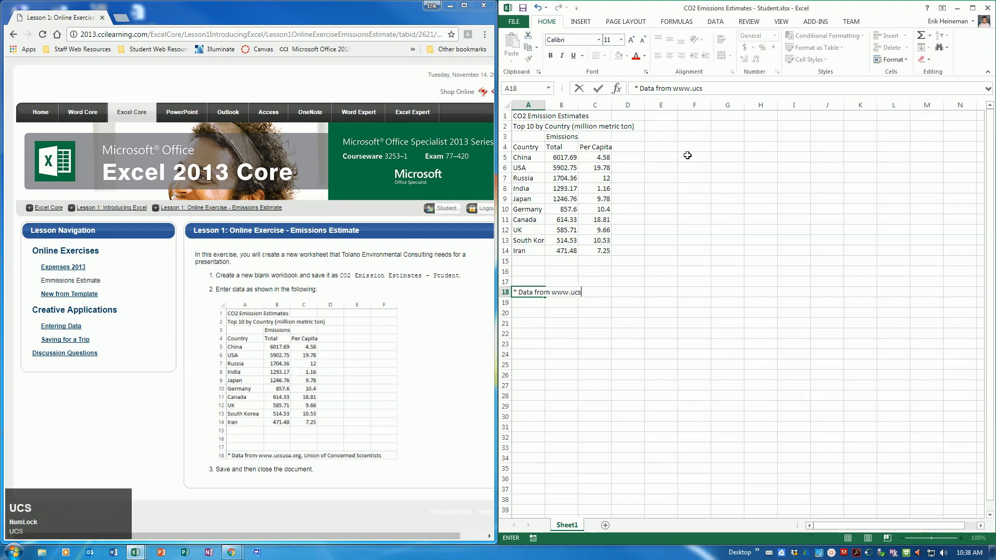
text(usa.org U)
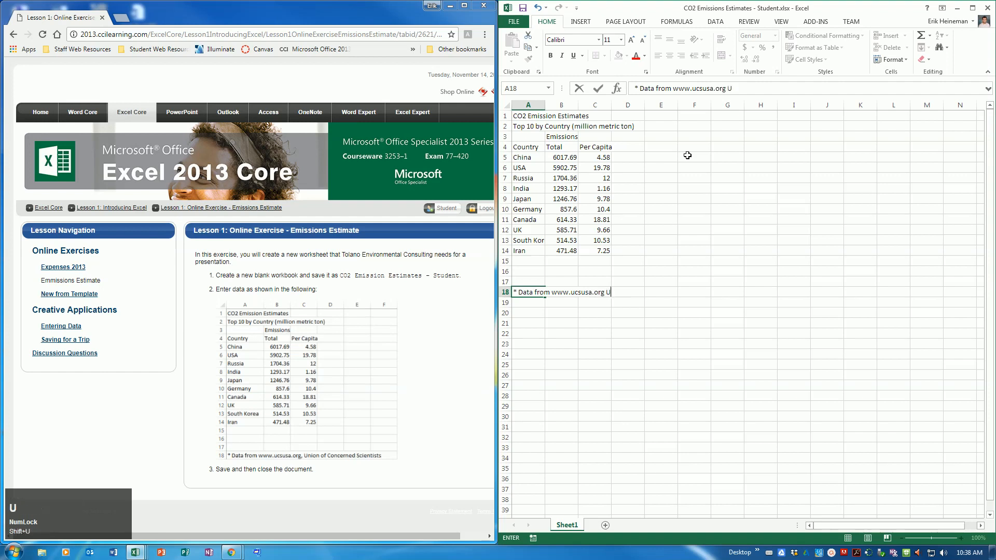
key(BackSpace)
text(, Union of C)
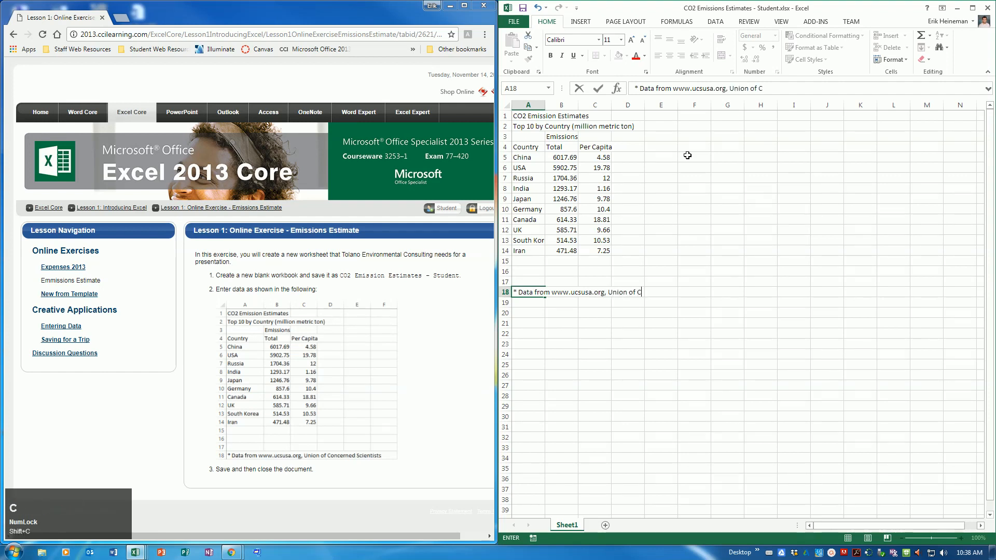
text(oncerned Scientists)
key(Return)
Widen column A so that South Korea fits in its cell, and save the workbook.
key(Up)
key(Up)
key(Up)
key(Up)
key(Up)
key(Up)
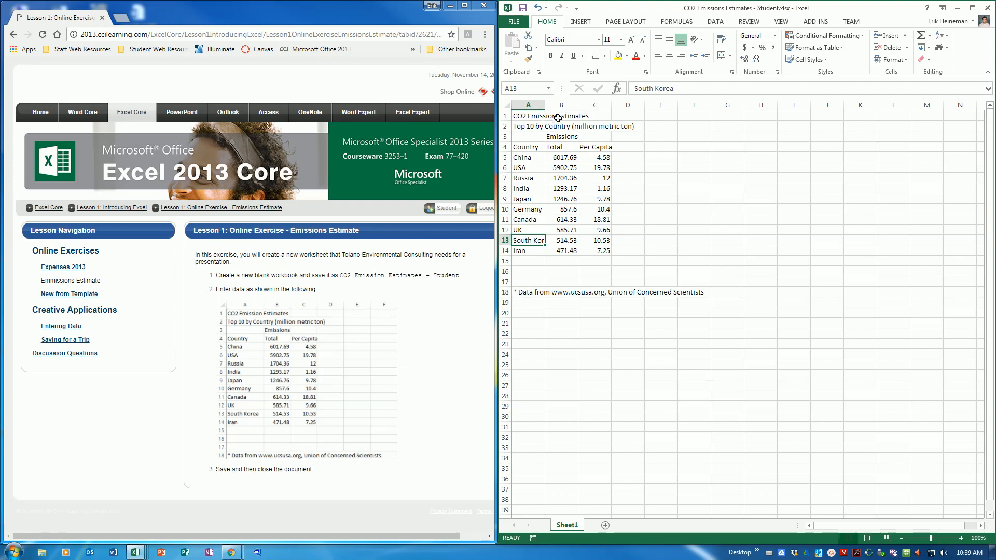
click(537, 119)
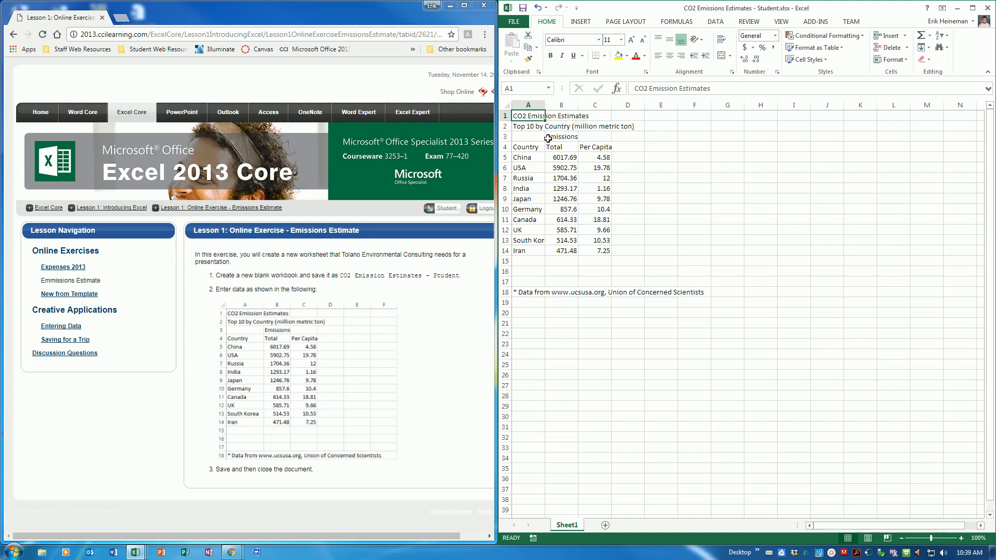
click(527, 241)
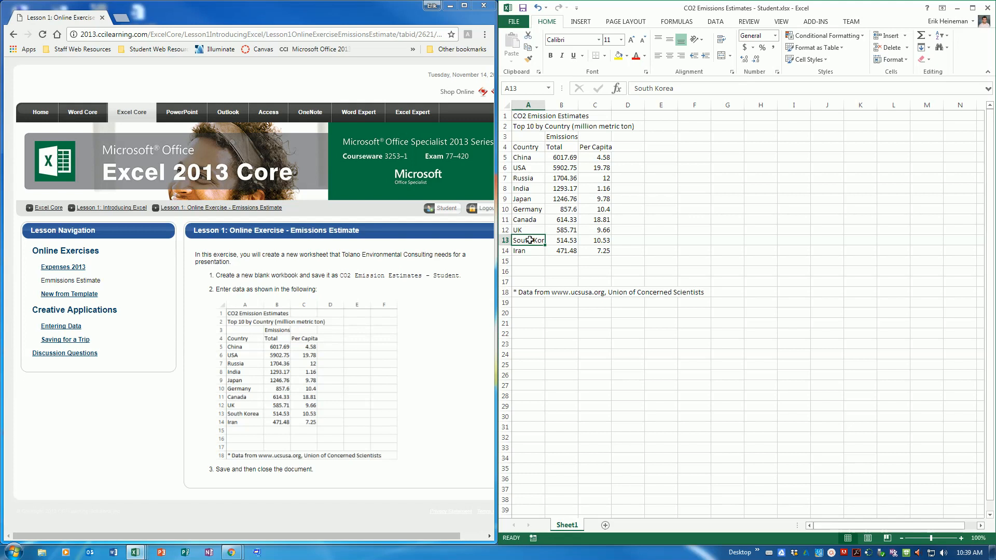
drag(543, 107, 555, 108)
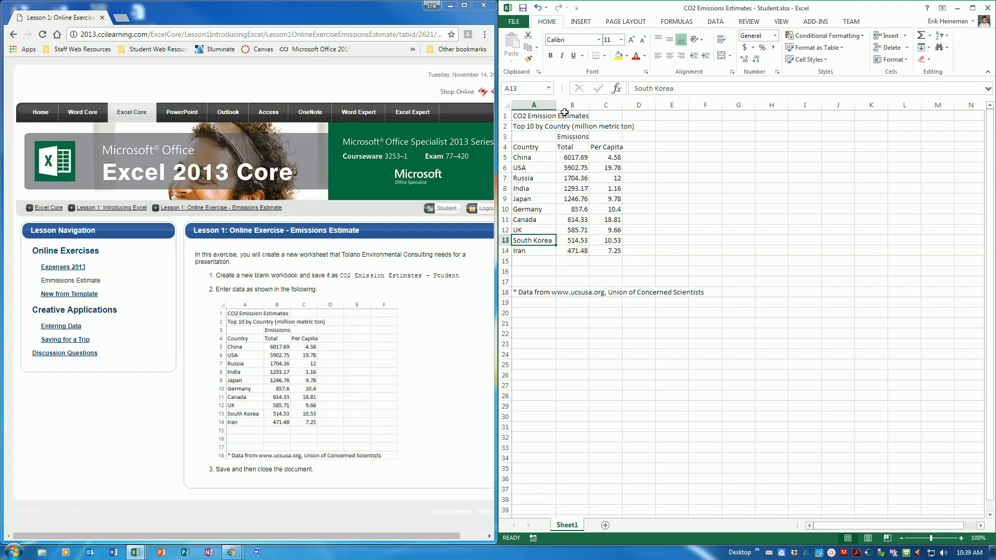
click(524, 7)
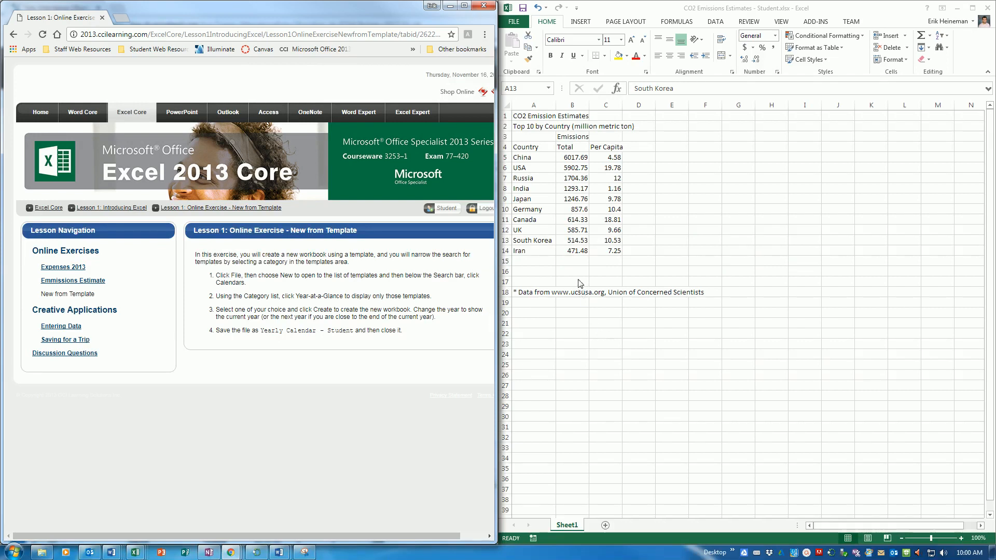
Search the online templates for a new workbook with the term "Calendar".
click(550, 271)
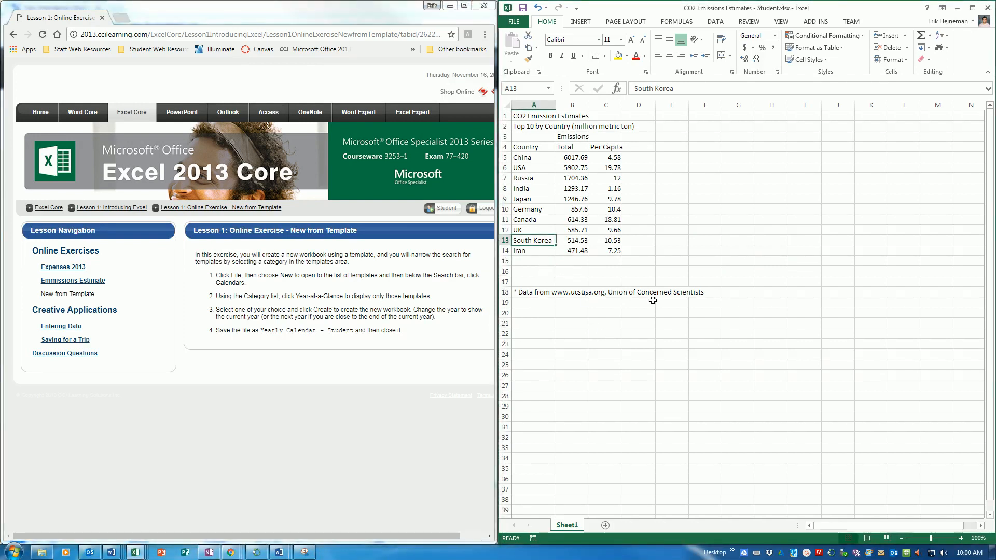
click(515, 23)
click(521, 87)
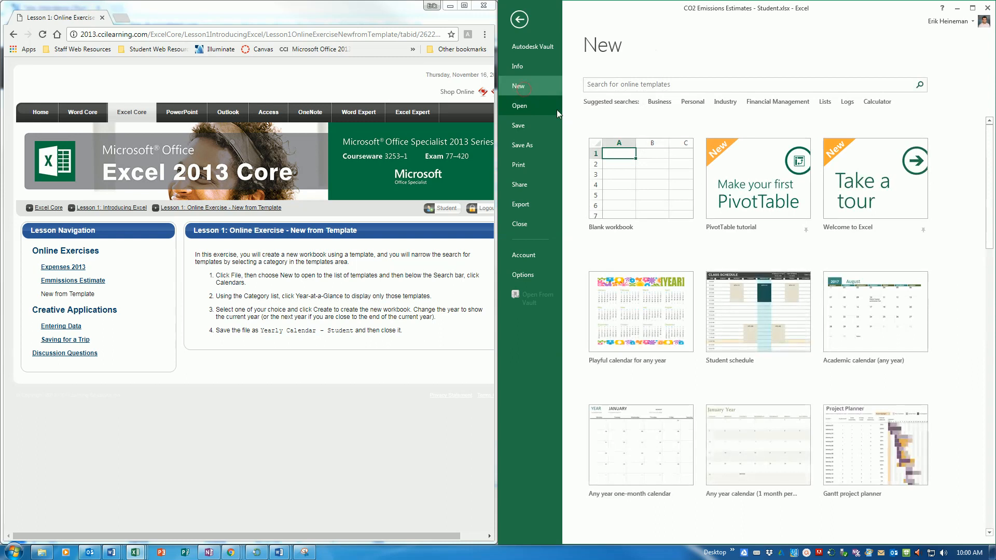
click(634, 84)
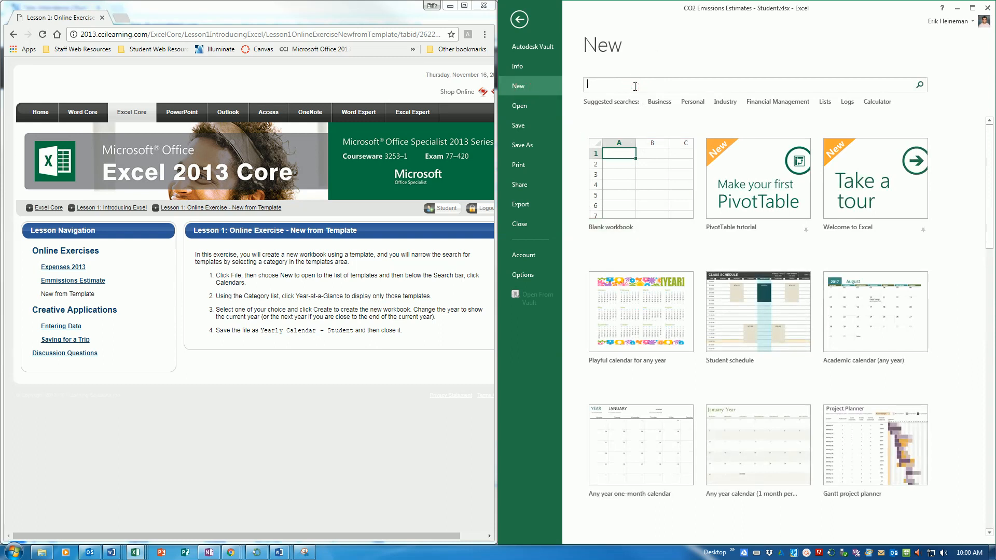
text(Calendar)
key(Return)
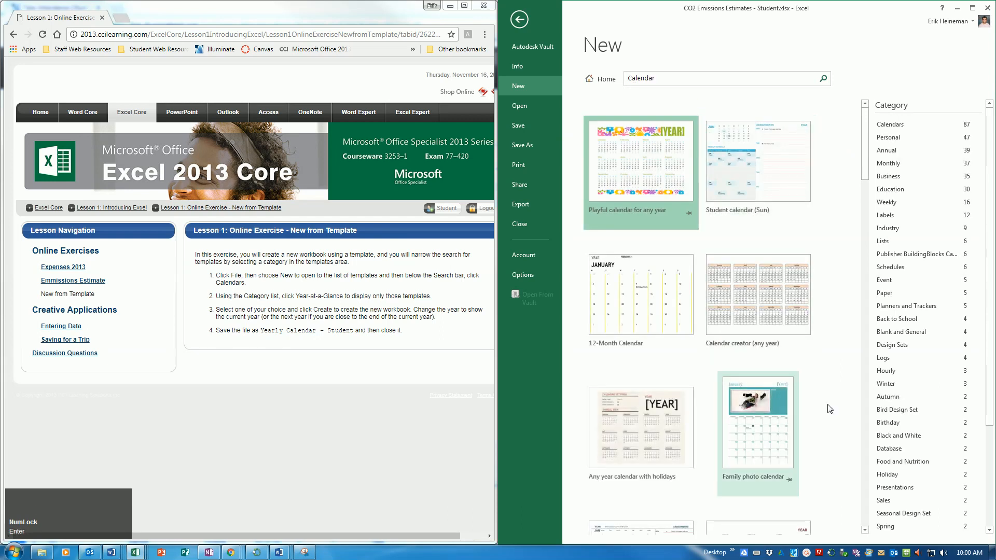
Create a new workbook from the "Playful calendar for any year" template in the Annual category and dock it beside the browser.
click(921, 150)
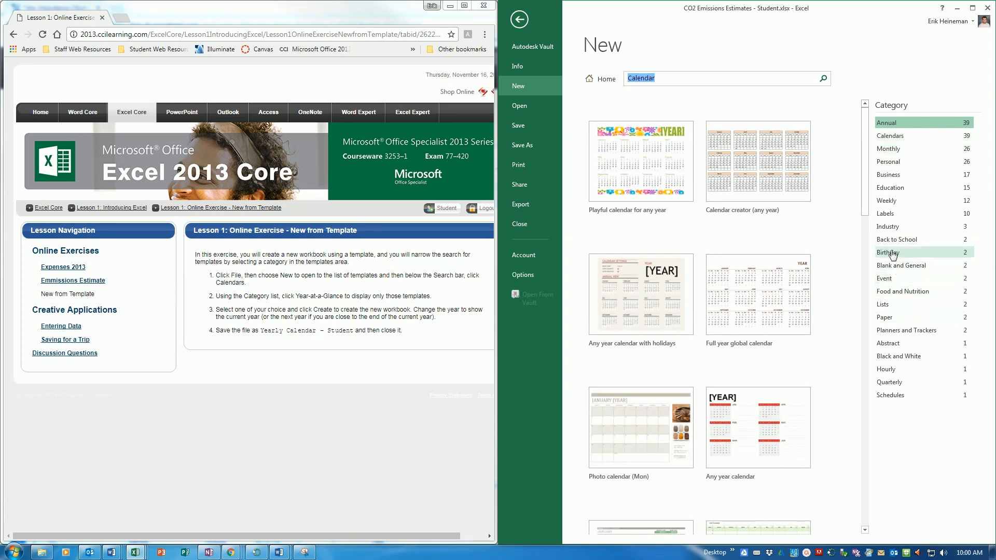
click(626, 182)
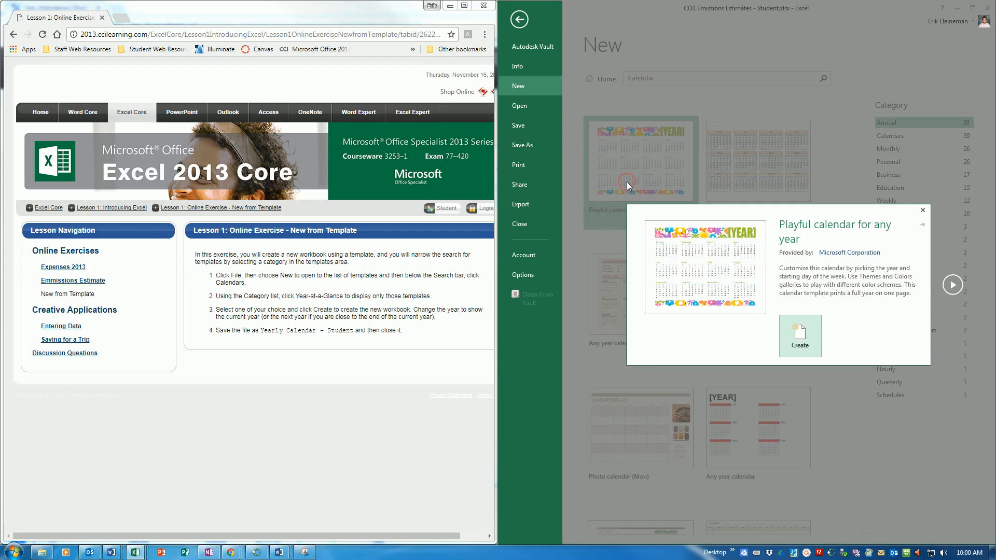
click(799, 339)
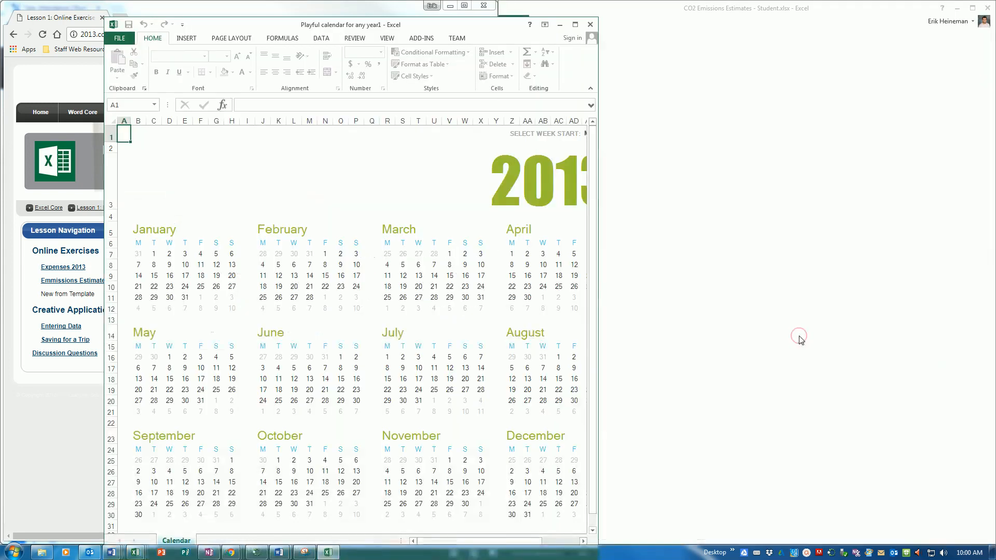
key(super+Right)
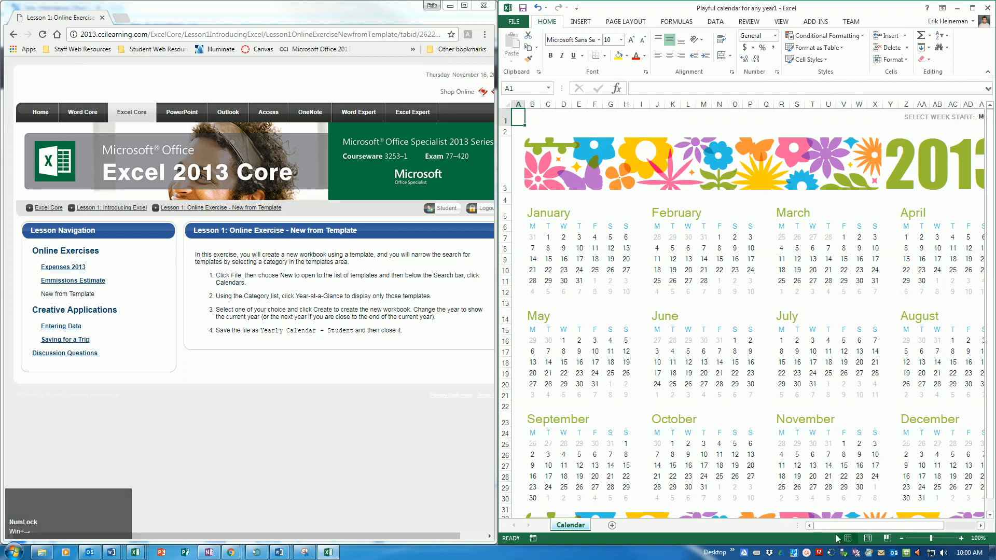
Set the calendar's year to 2017.
drag(835, 526, 873, 523)
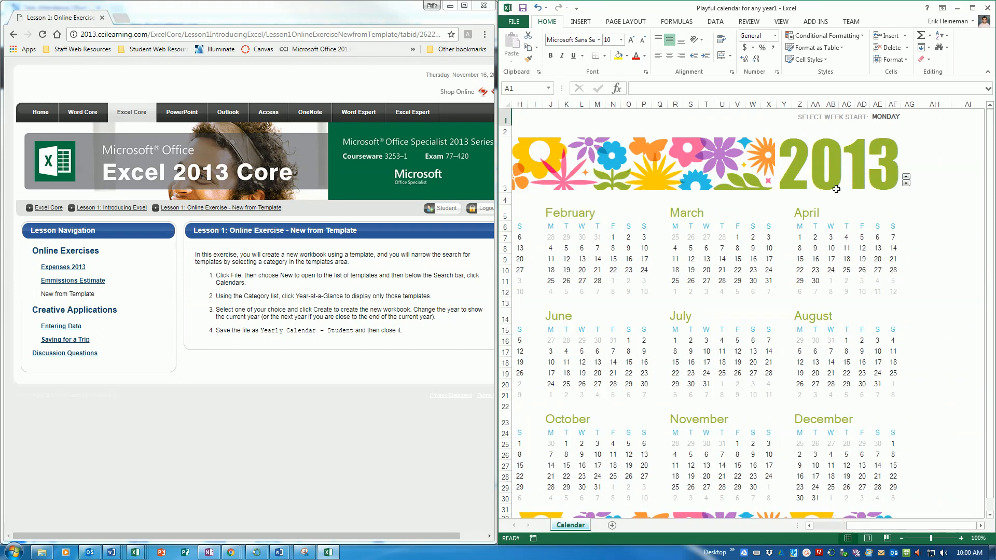
click(906, 176)
click(906, 177)
click(906, 177)
click(906, 177)
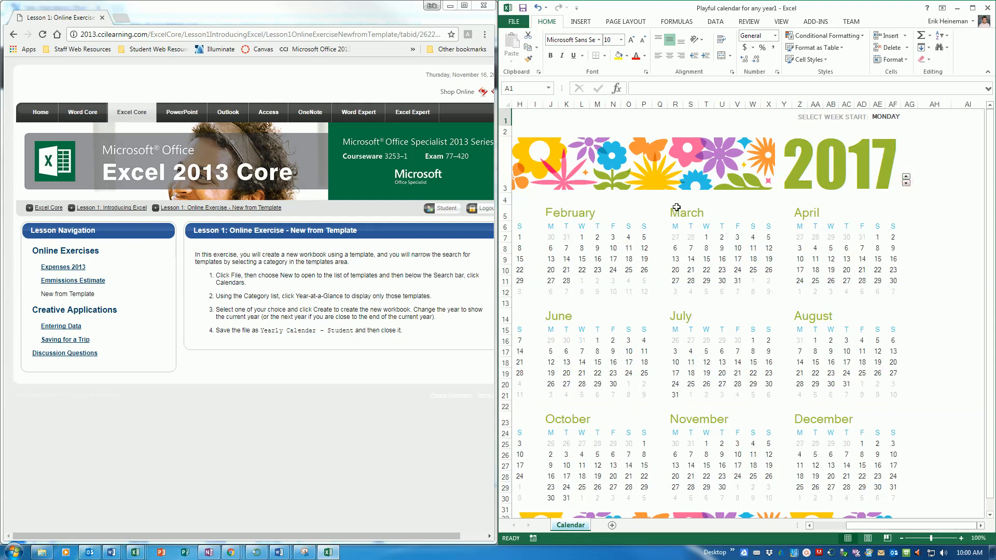
Save the calendar workbook as "Yearly Calendar - Student" in the Microsoft IT Academy Excel folder.
click(514, 21)
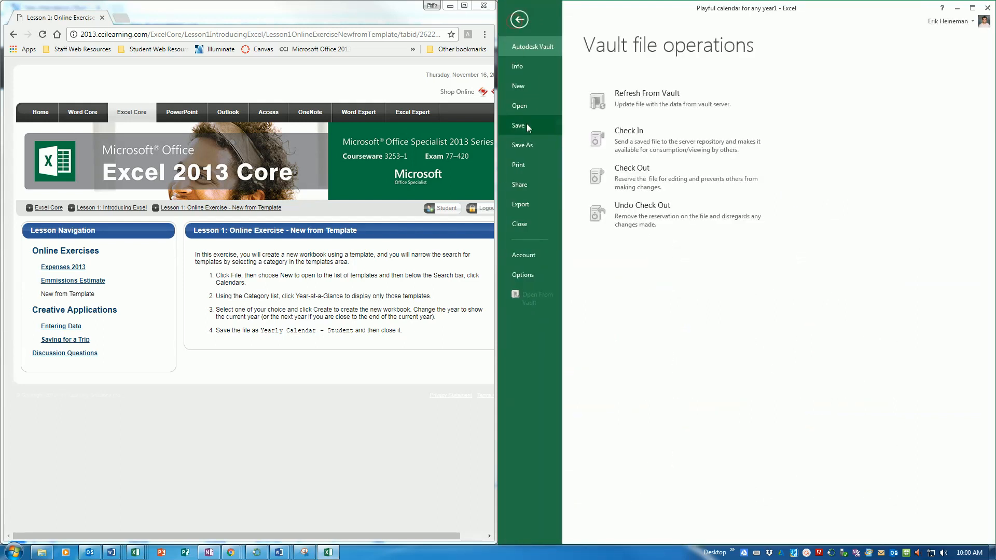
click(519, 146)
click(639, 205)
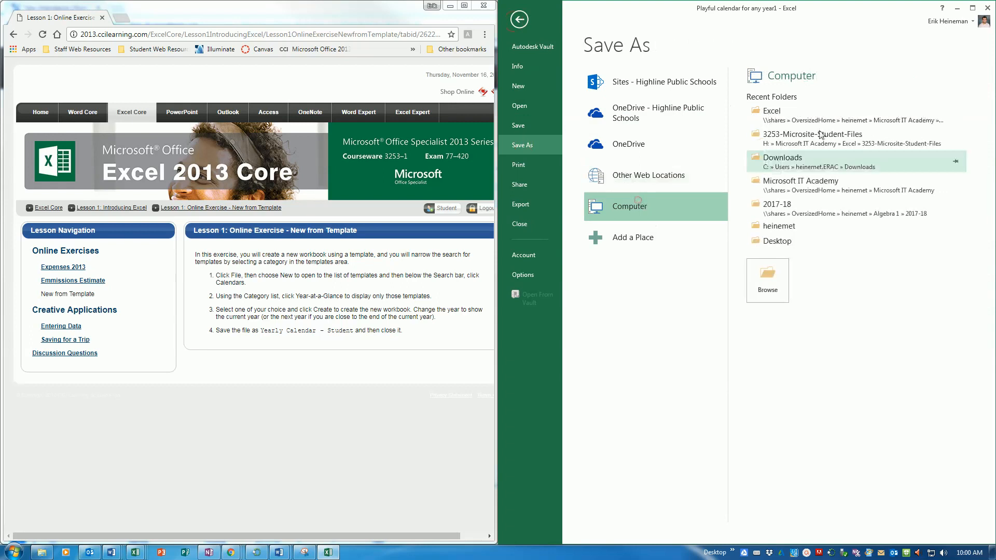
click(815, 121)
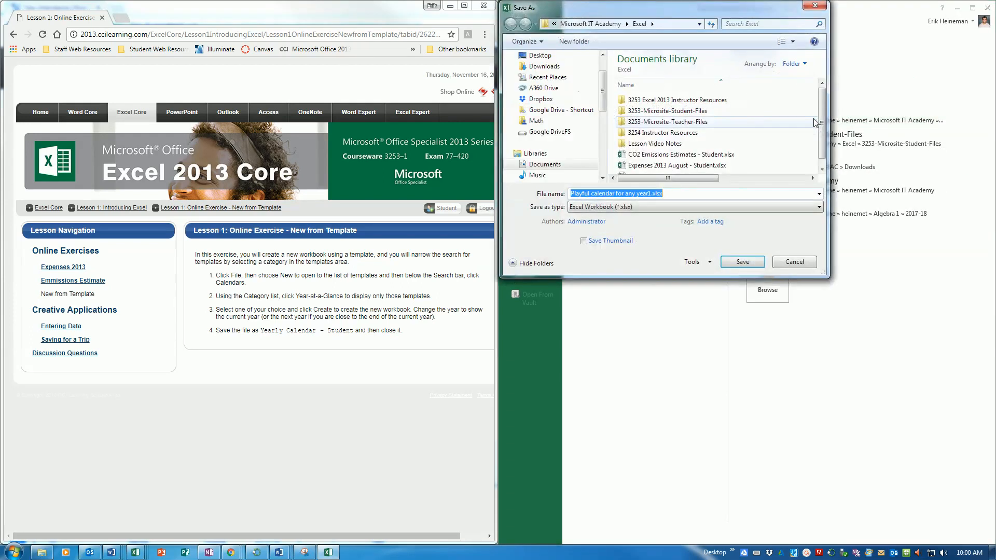
text(Yeal)
key(BackSpace)
text(rly)
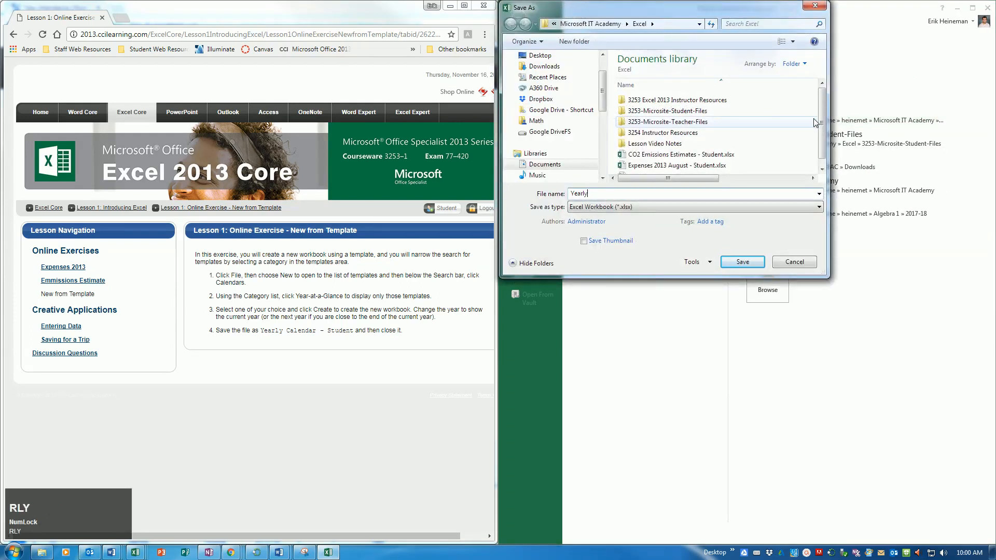
text( Calendar - Student)
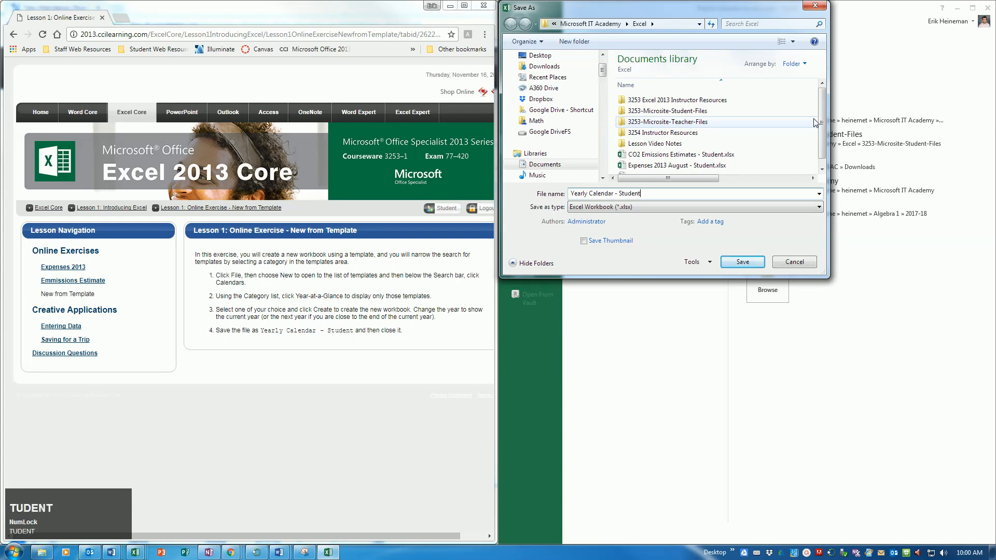
click(742, 262)
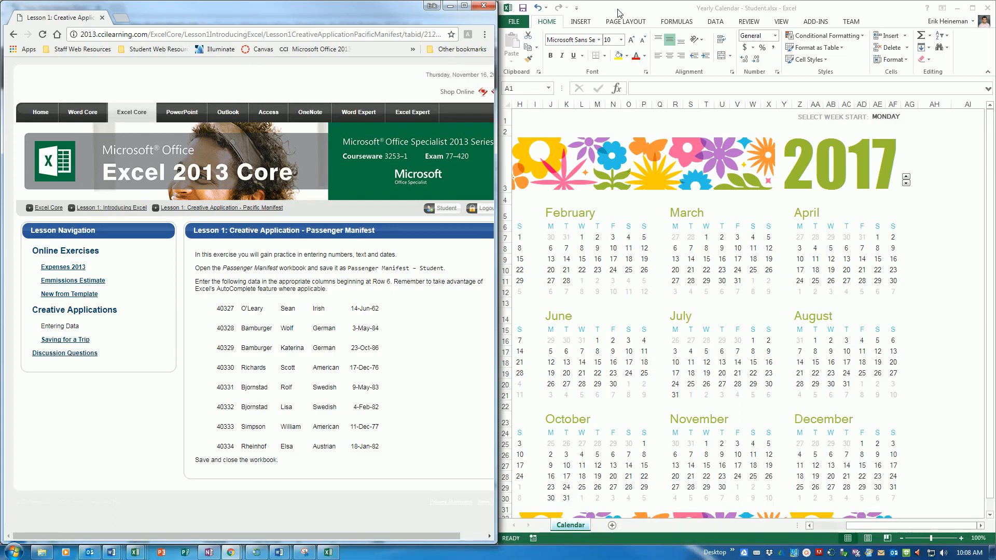
Open Passenger Manifest.xlsx from the 3253-Microsite-Student-Files folder and dock its window beside the browser.
click(620, 12)
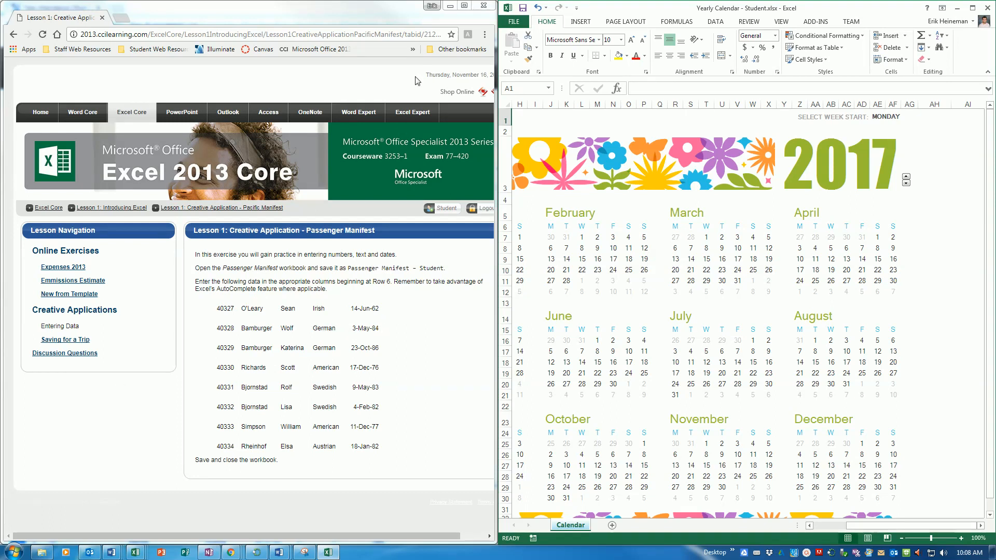
click(513, 21)
click(537, 107)
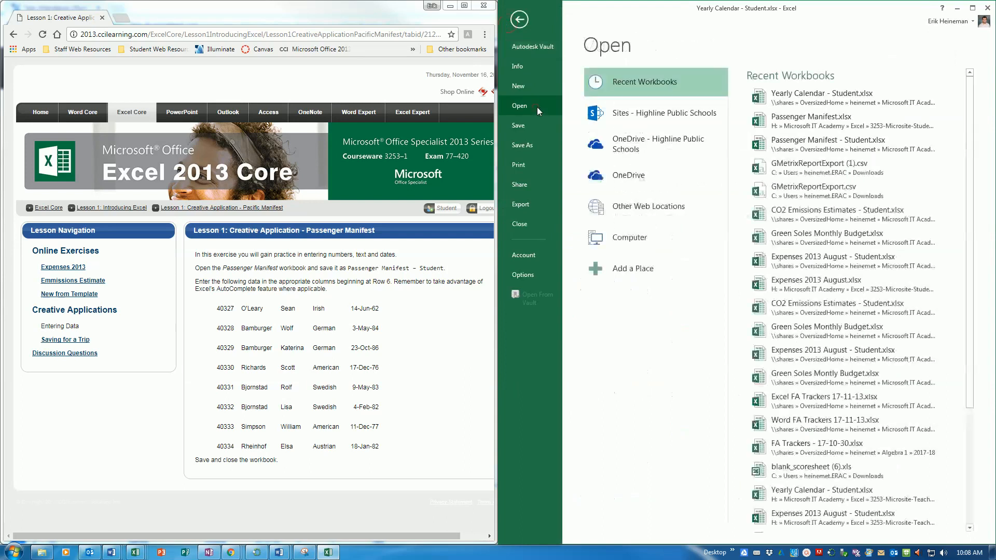
click(618, 235)
click(797, 188)
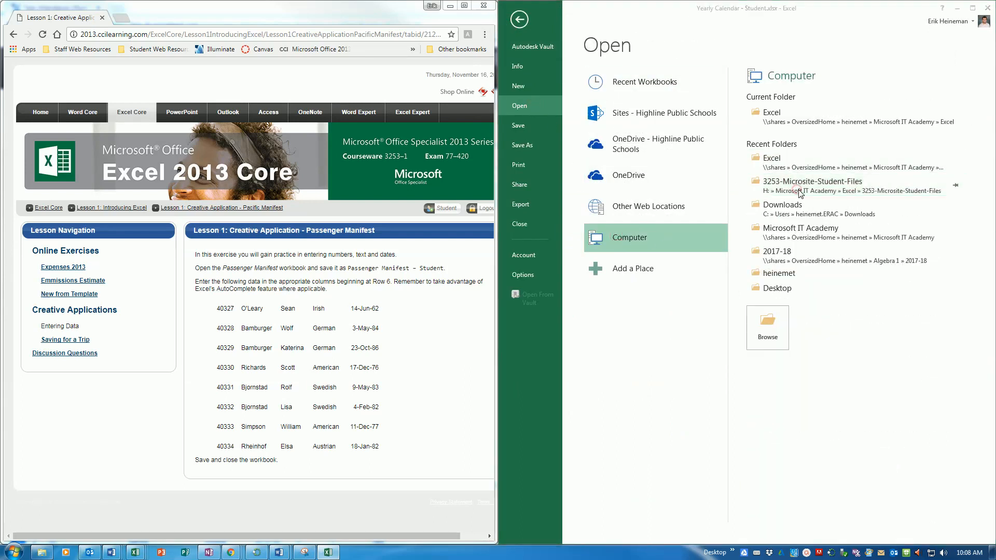
click(649, 191)
scroll(649, 191, down, 9)
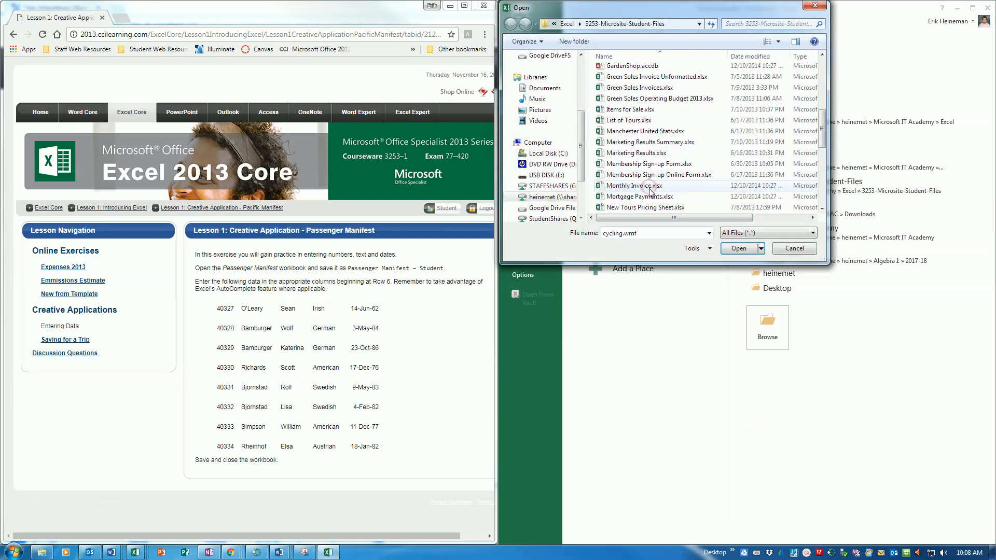
double_click(639, 98)
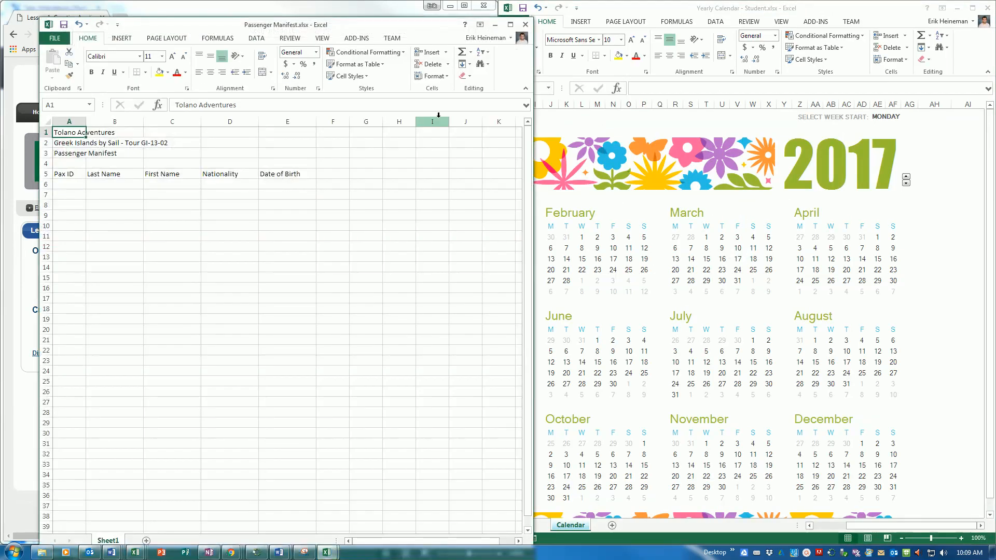
key(super+Right)
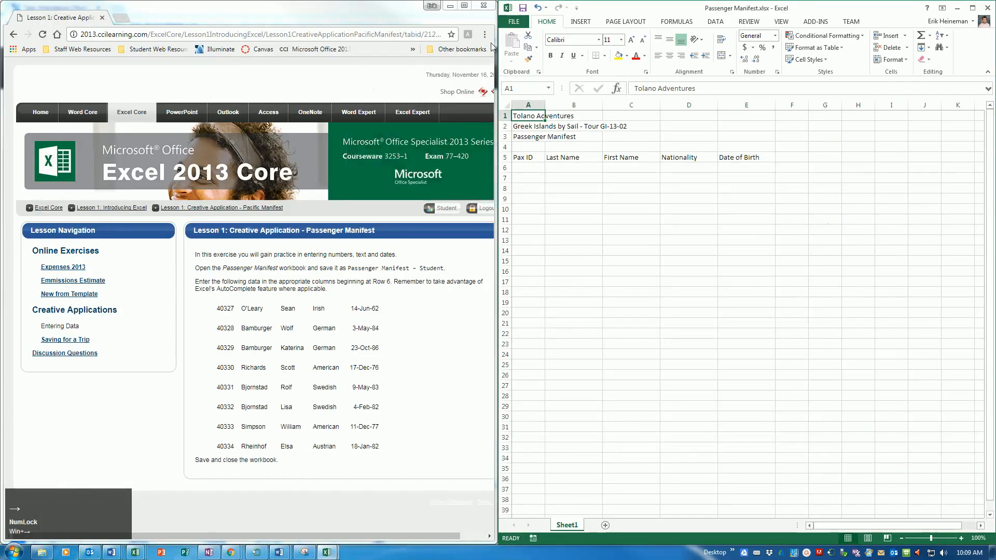
Save a copy of the workbook as "Passenger Manifest - Student" in the Microsoft IT Academy Excel folder.
click(513, 21)
click(519, 147)
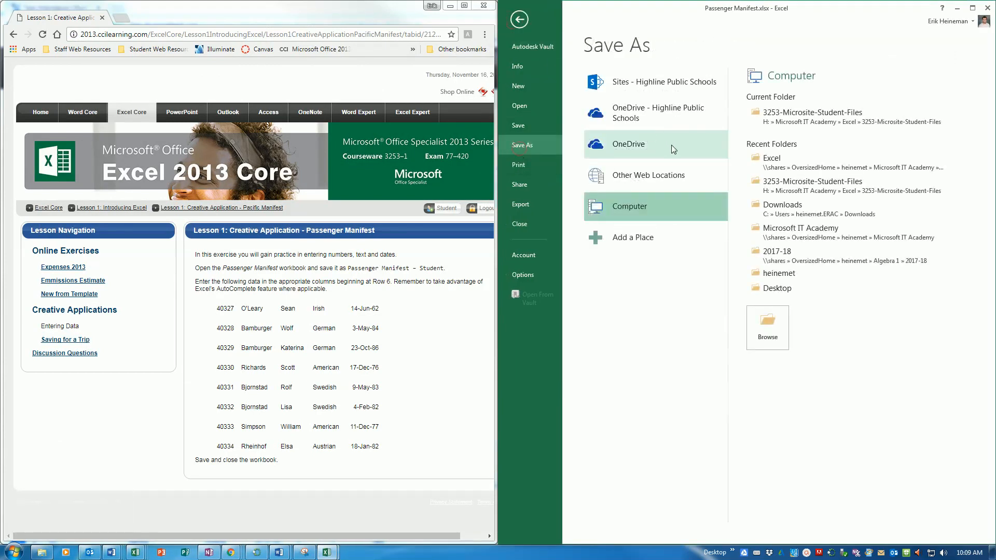
click(783, 165)
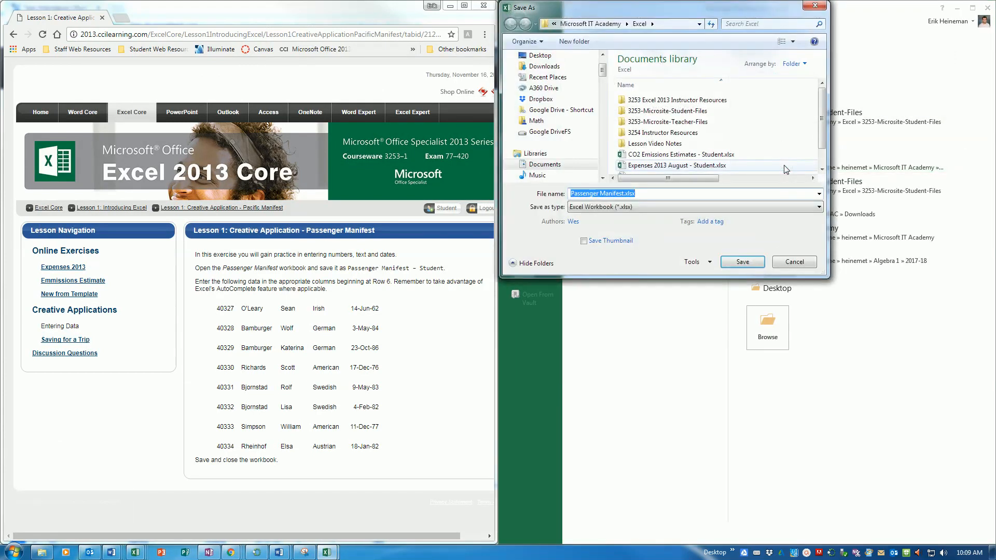
key(Left)
text(- Student)
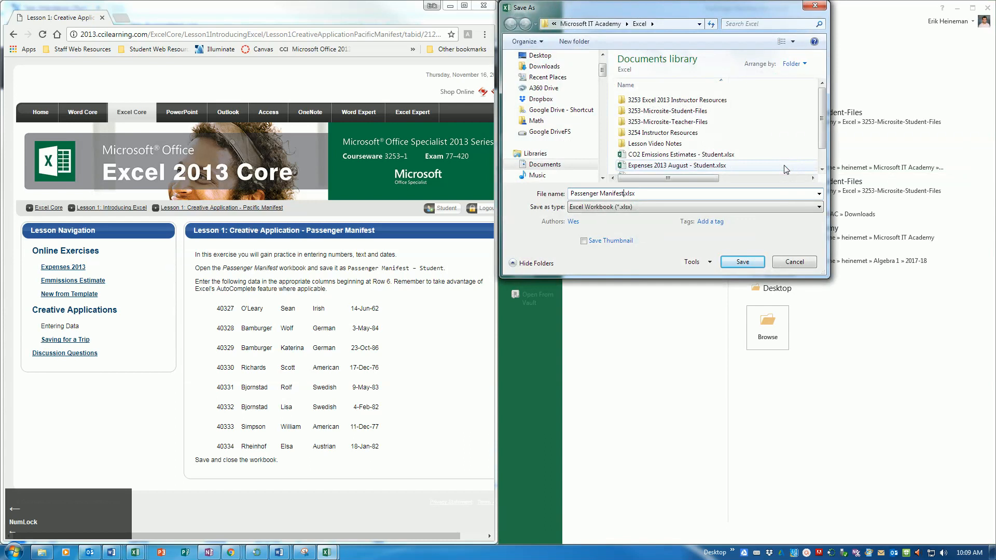
key(Return)
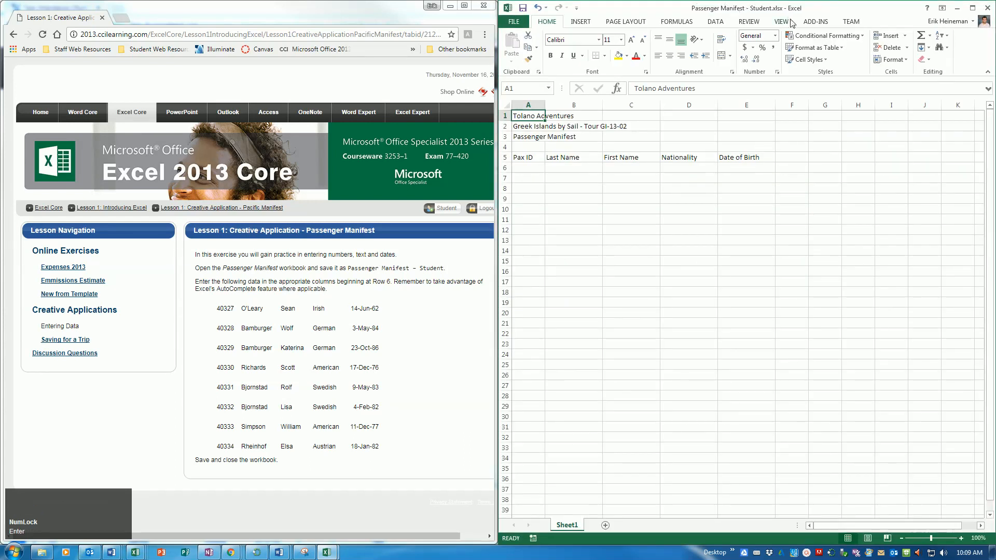
Enter the first listed passenger's Pax ID, last name and first name in A6 to C6.
click(529, 168)
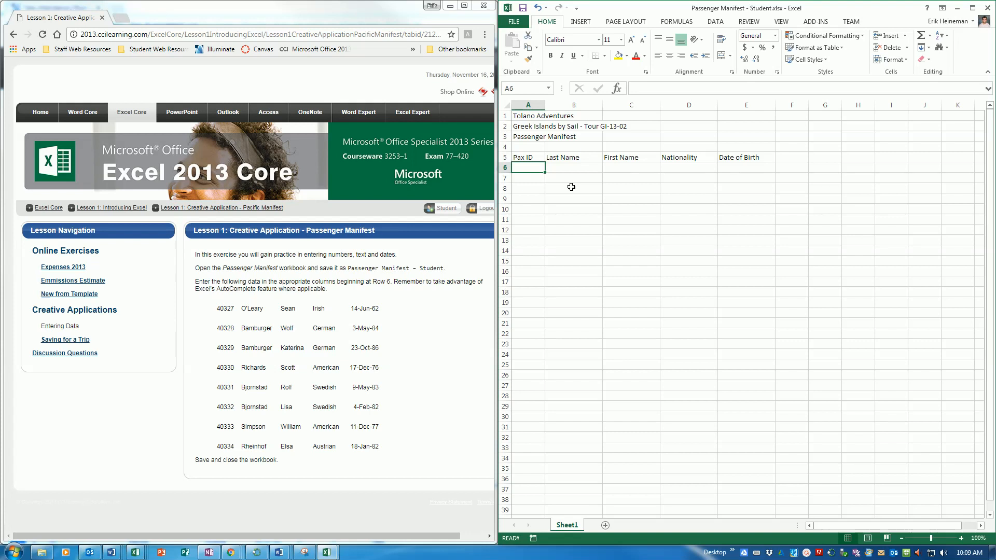
text(40)
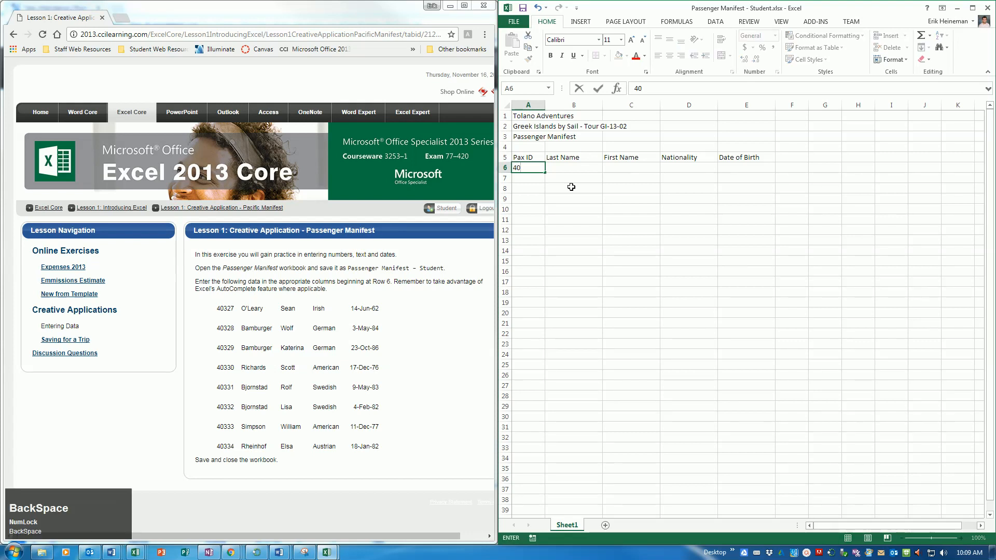
text(327)
key(Tab)
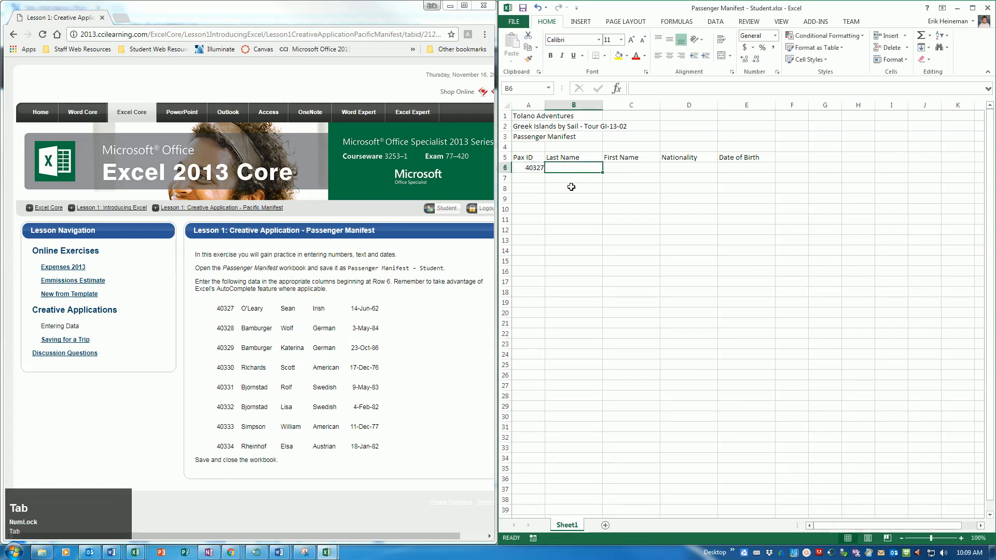
text(O)
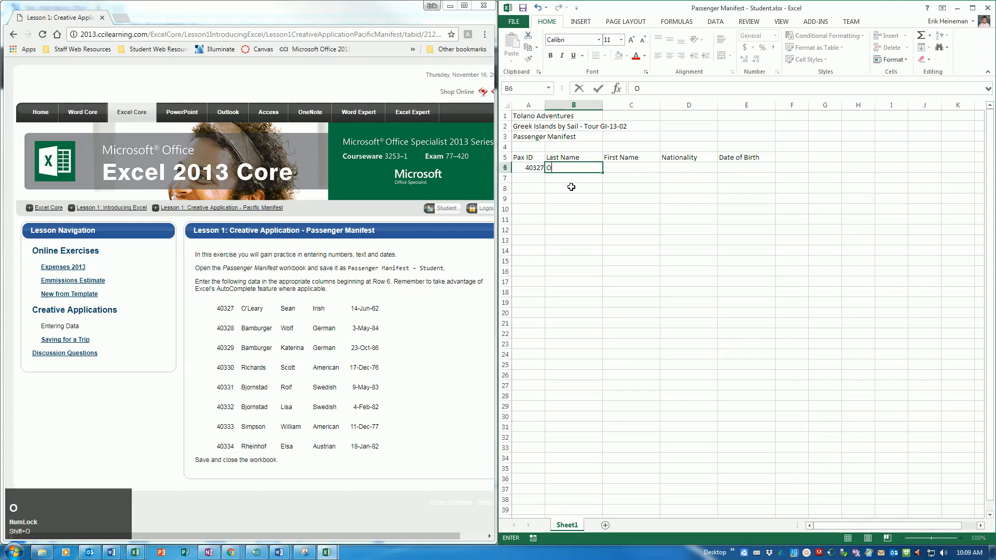
text('Leary)
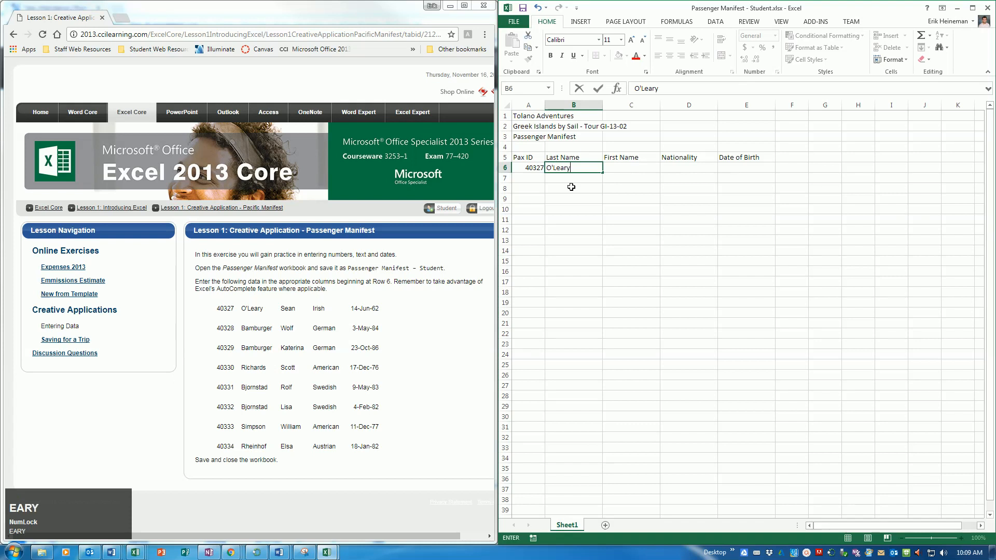
key(Tab)
text(Sean)
key(Tab)
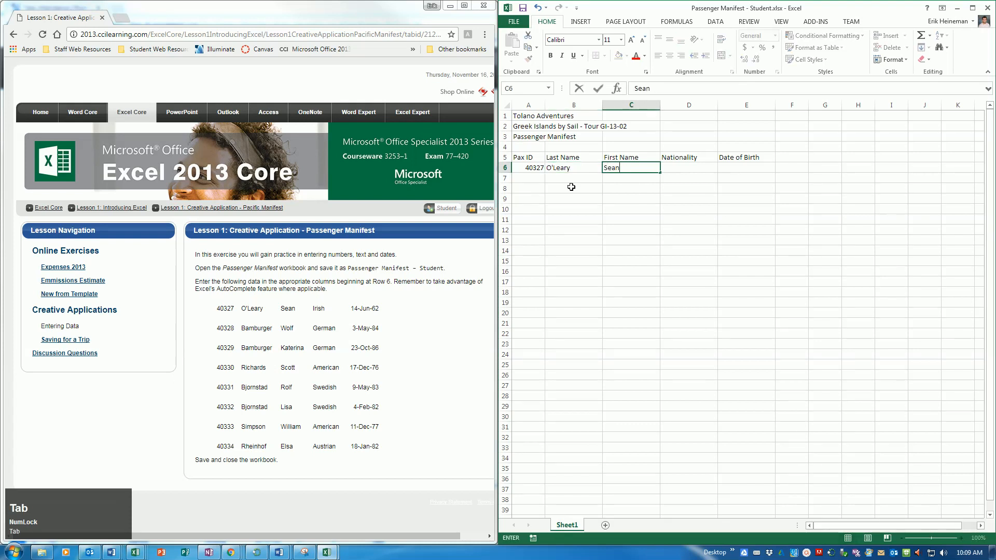
Complete row 6 with the nationality Irish and the passenger's date of birth from the exercise page.
text(Irish)
key(Tab)
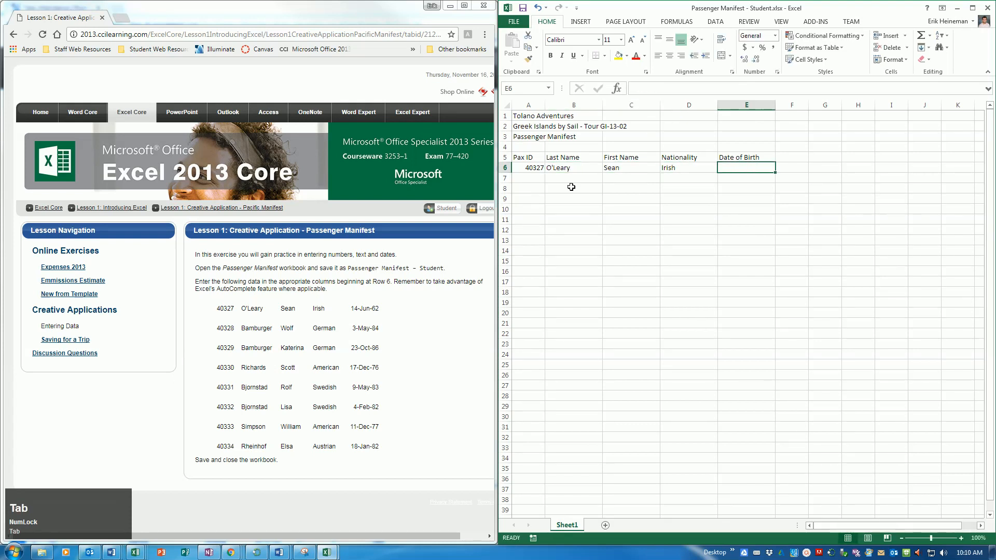
text(14-Ju)
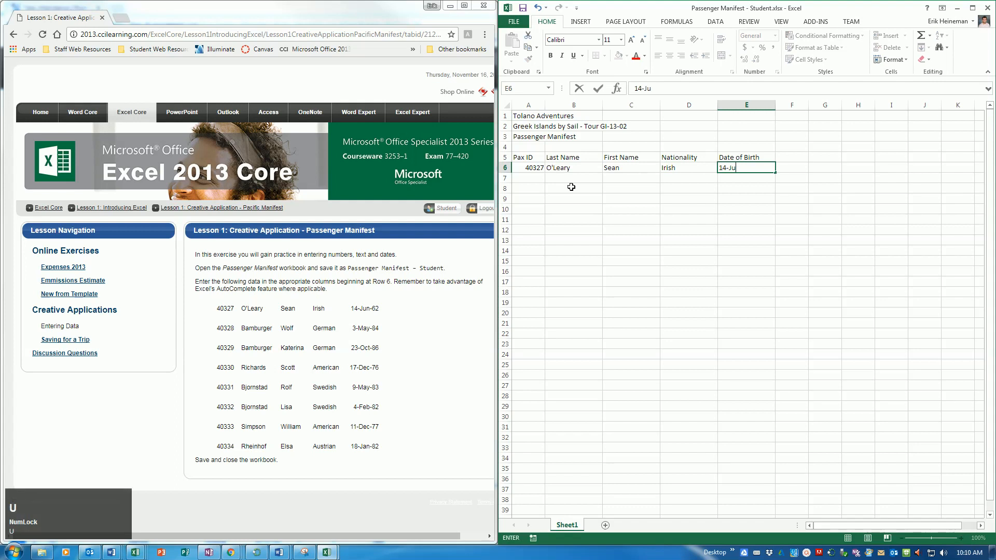
text(n-62)
key(Return)
Enter the second listed passenger's Pax ID, last name and first name in A7 to C7.
text(403)
key(Tab)
text(Ban)
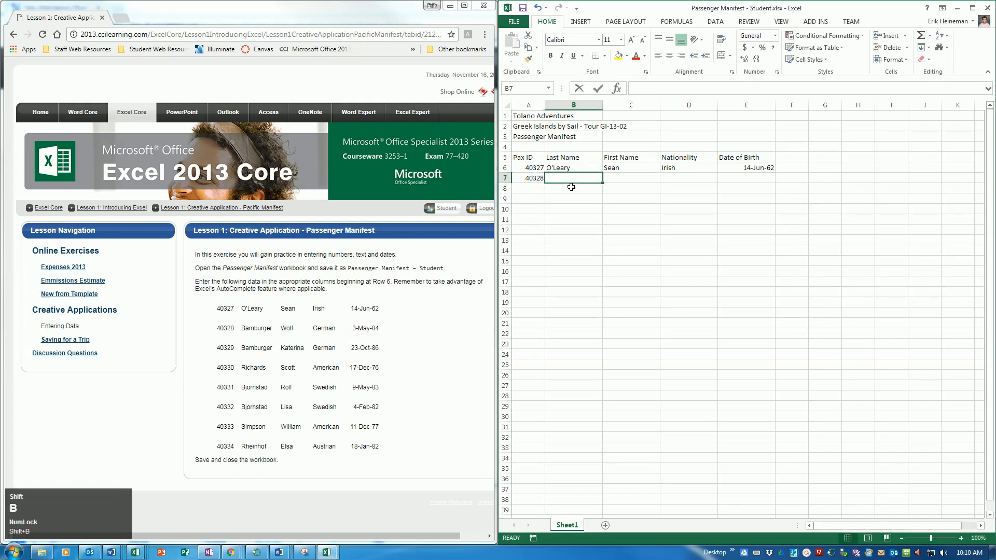
key(BackSpace)
text(mburger)
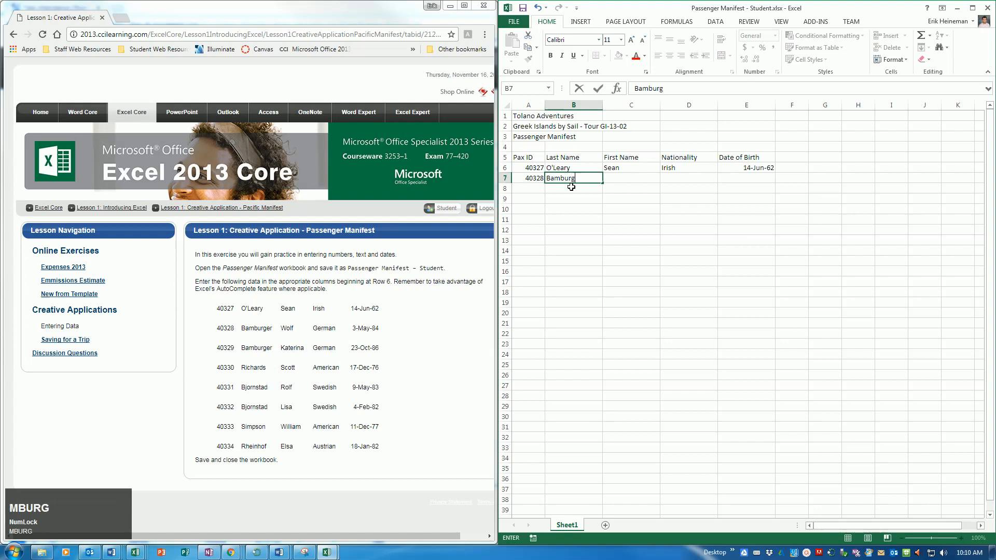
key(Tab)
text(Wo)
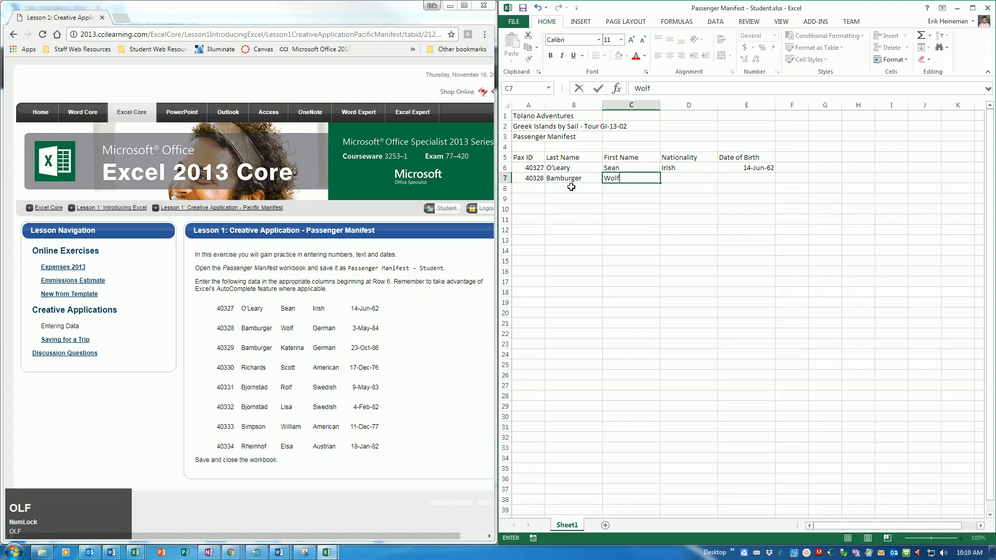
key(Tab)
Complete row 7 with the nationality German and the second passenger's date of birth from the exercise page.
text(German)
key(Tab)
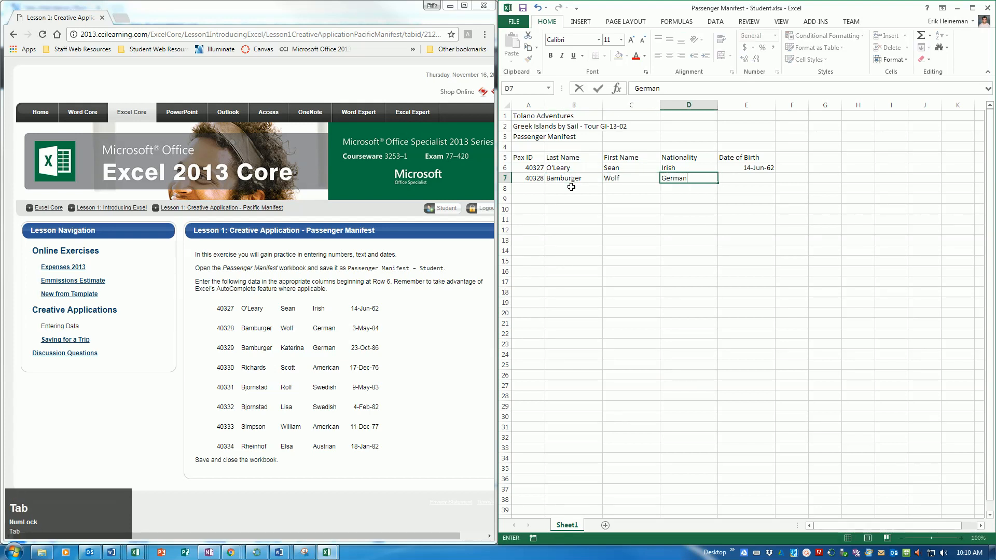
text(3)
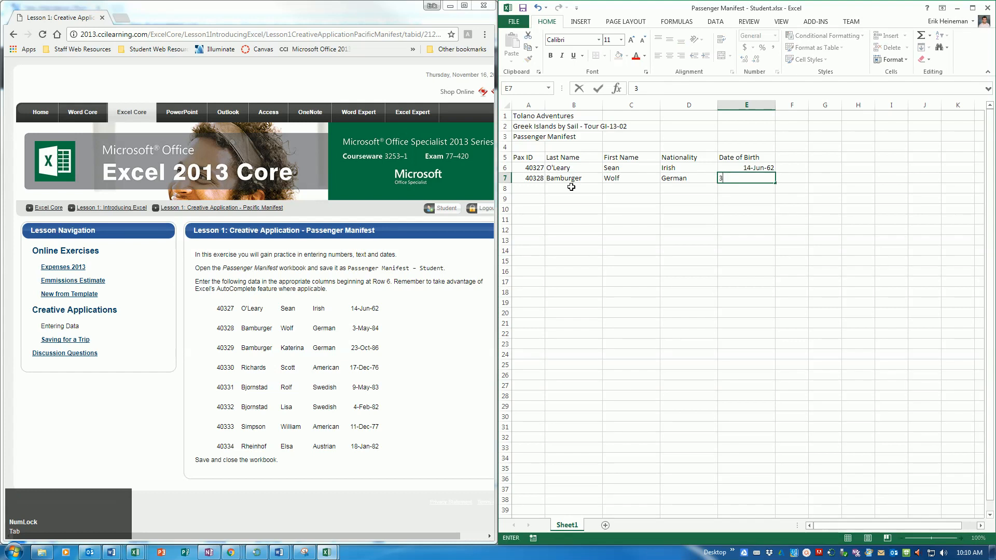
text(-May)
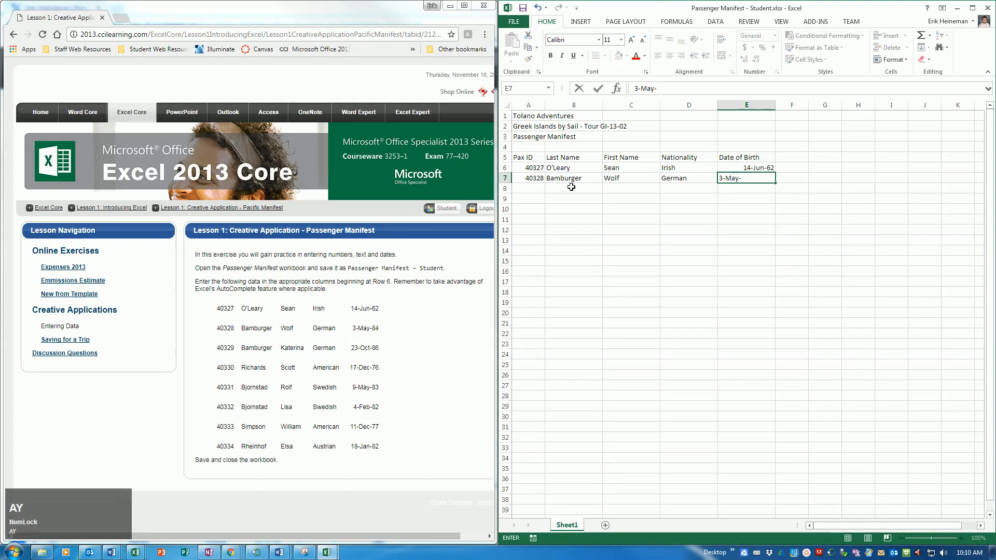
text(-84)
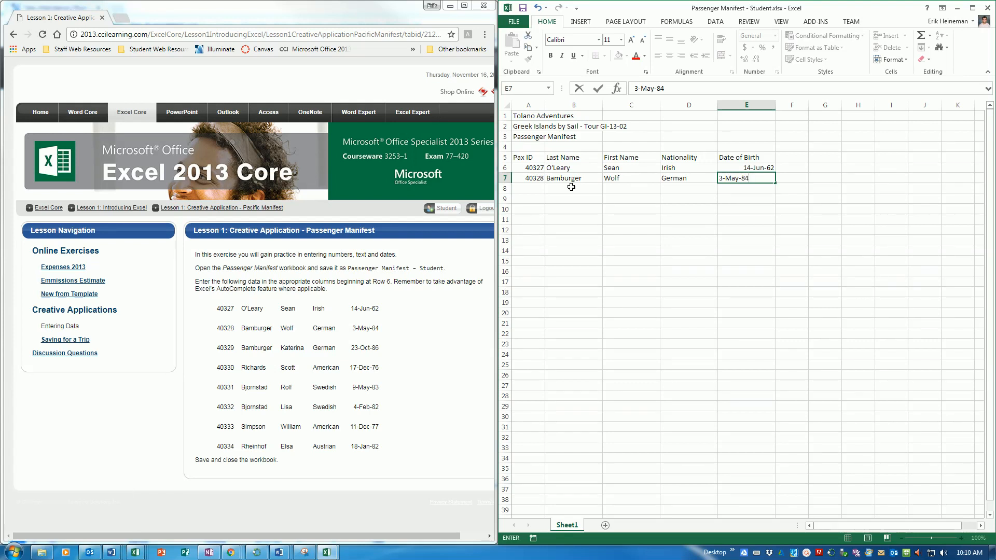
key(Return)
Enter the third listed passenger's Pax ID, last name and first name in A8 to C8, accepting AutoComplete for the last name.
text(4)
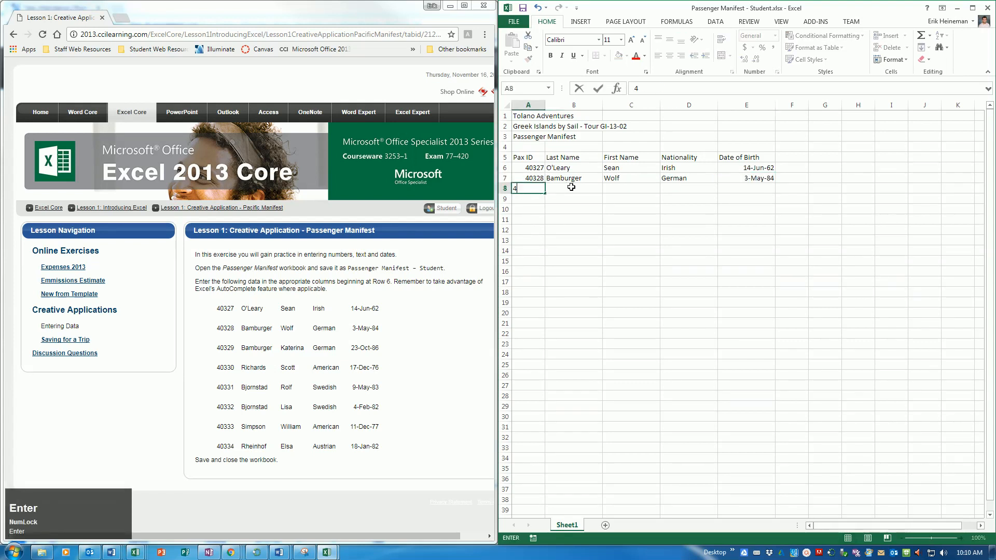
text(0329)
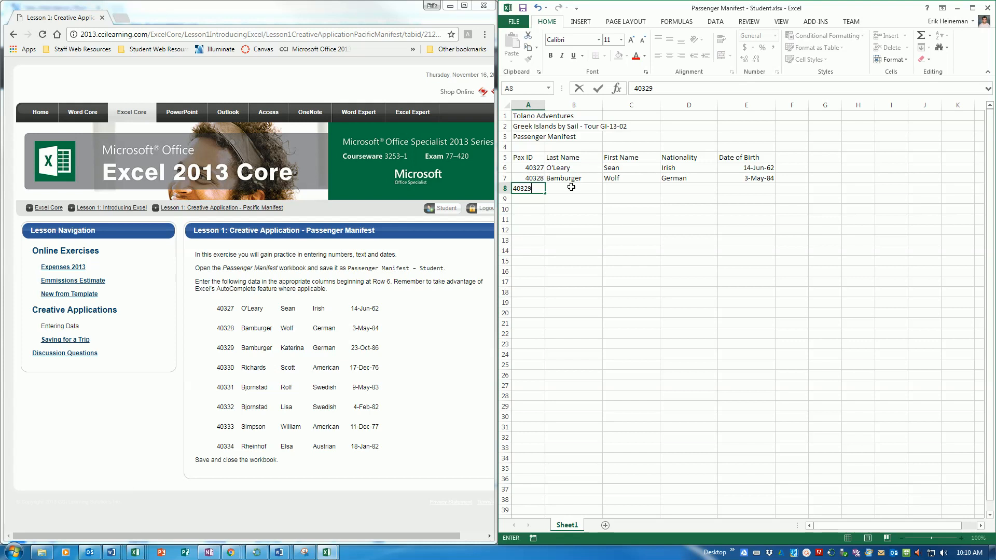
key(Tab)
text(B)
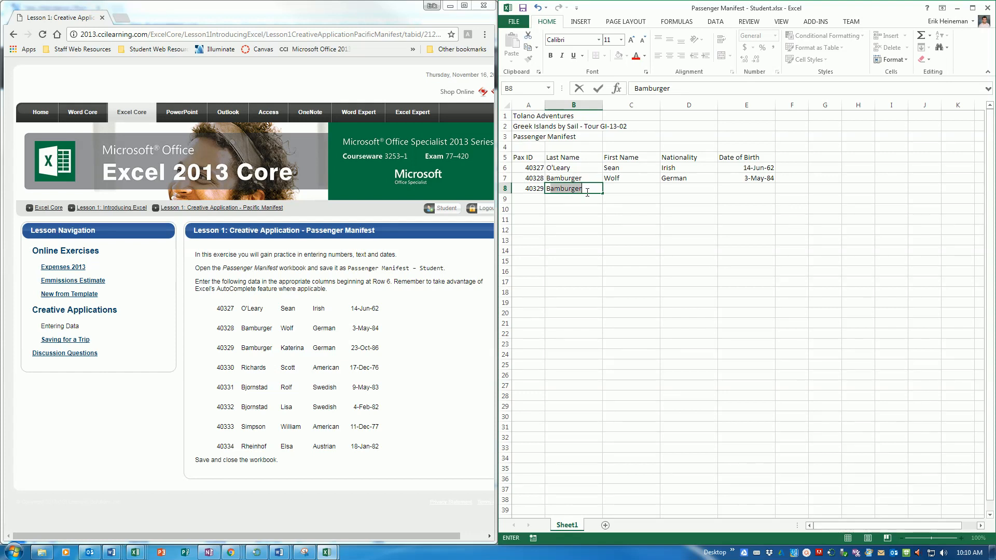
key(Tab)
text(Katerina)
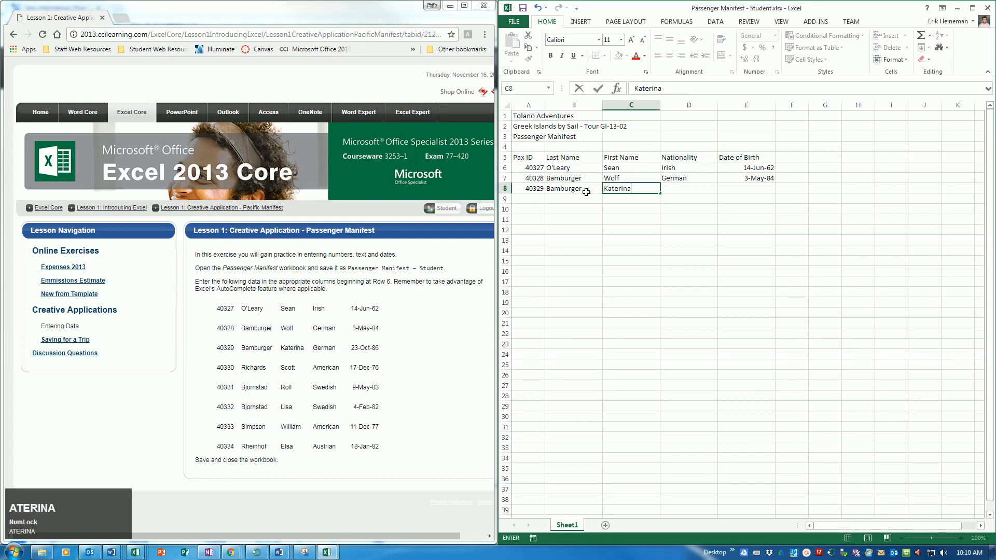
key(Tab)
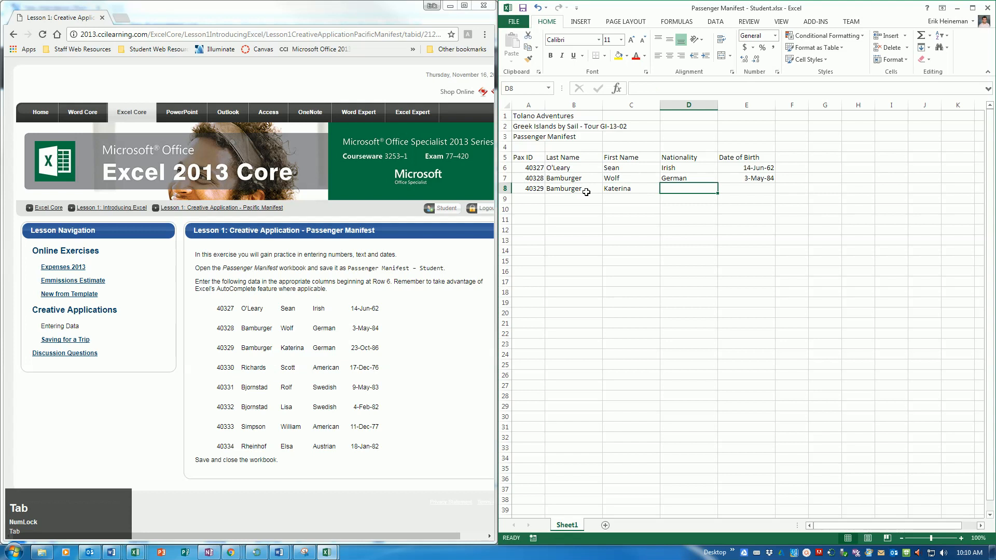
Complete row 8 with the nationality German and the third passenger's date of birth from the exercise page.
text(German)
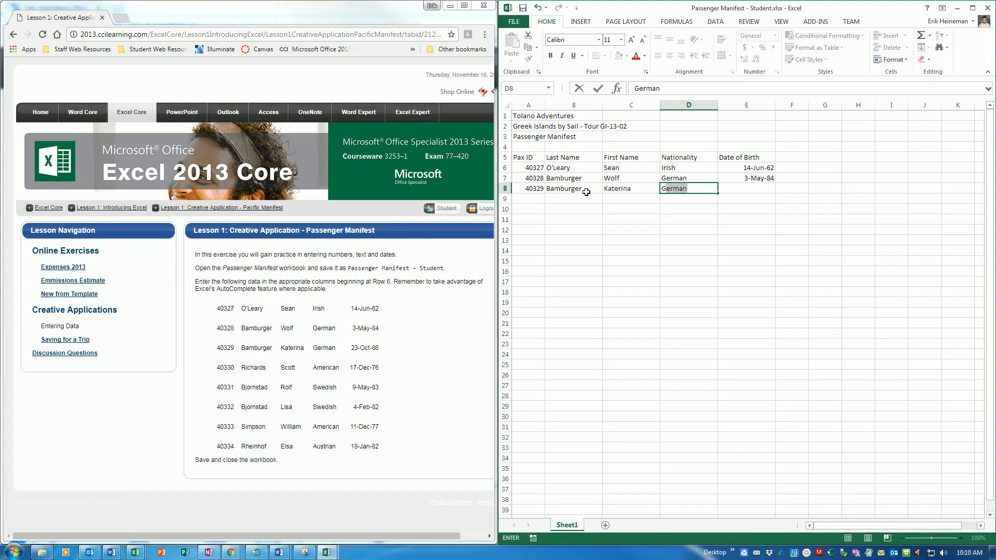
key(Tab)
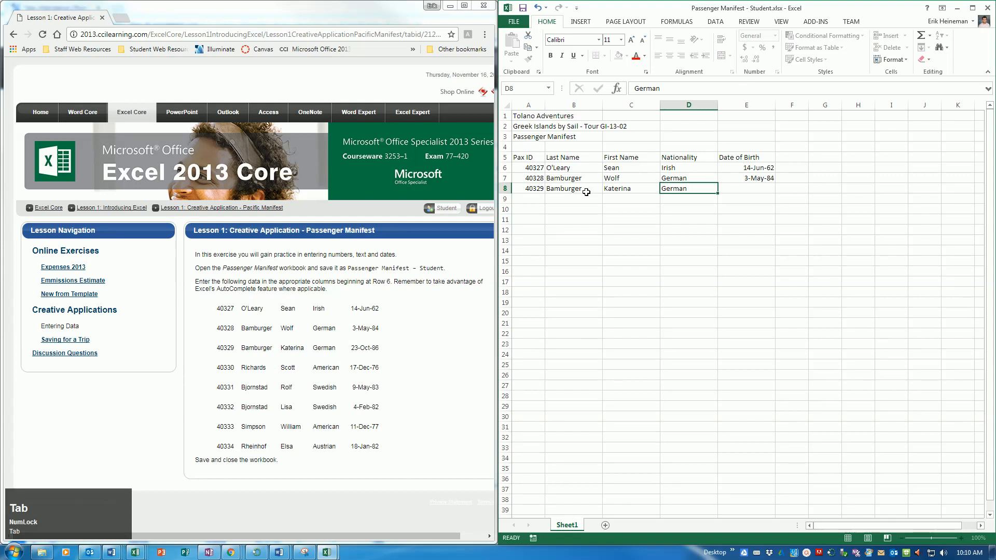
text(23-Oct)
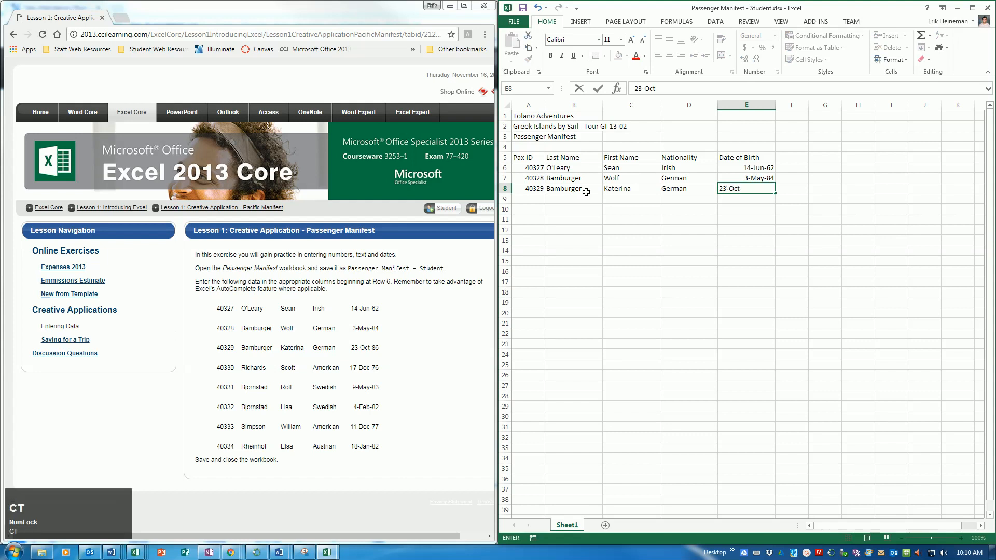
text(-86)
key(Return)
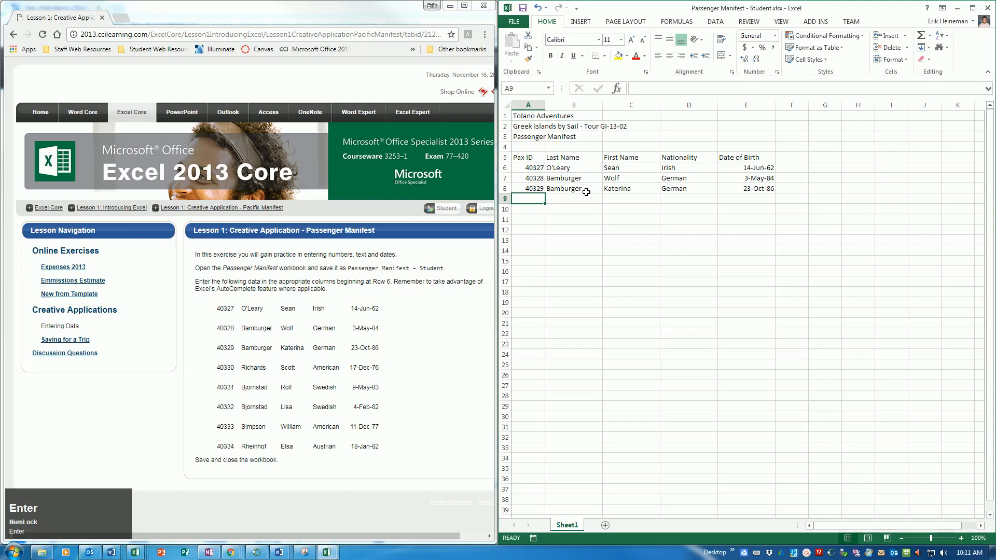
Enter the fourth listed passenger's Pax ID, last name and first name in A9 to C9.
text(40)
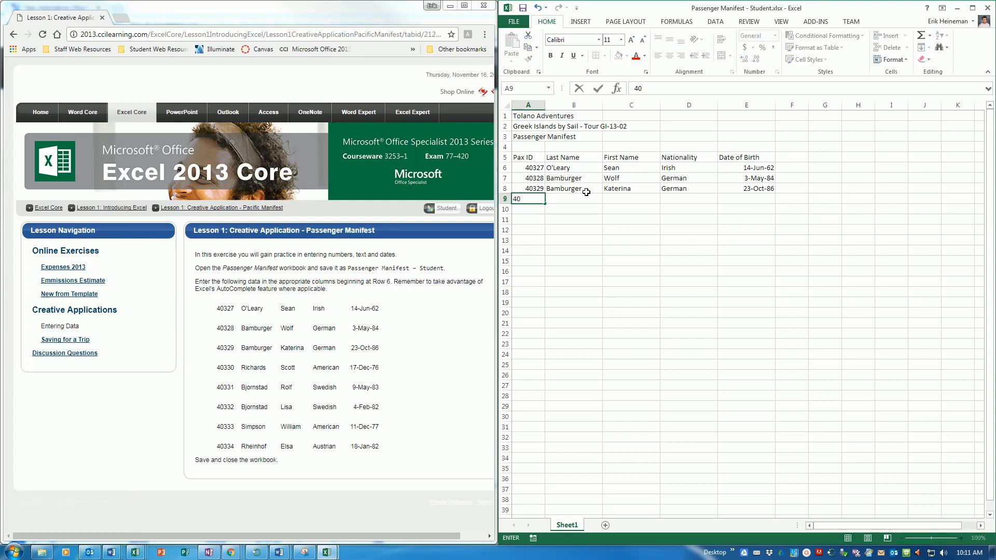
text(330)
key(Tab)
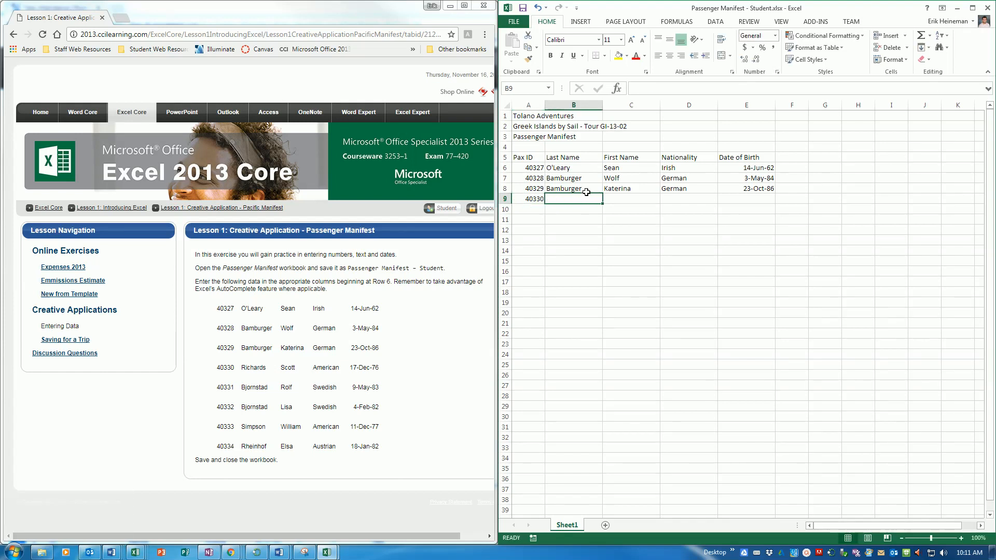
text(Rich)
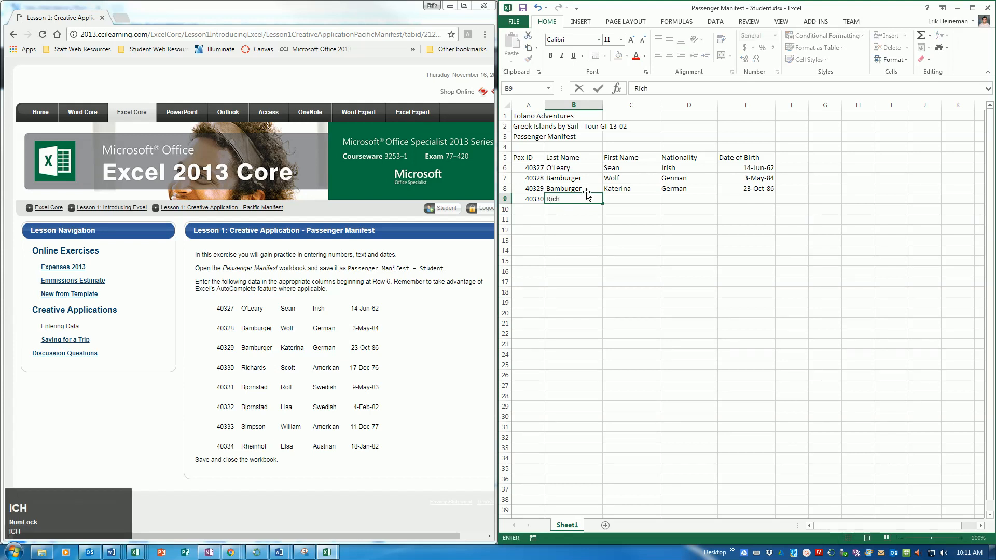
text(ards)
key(Tab)
text(Scott)
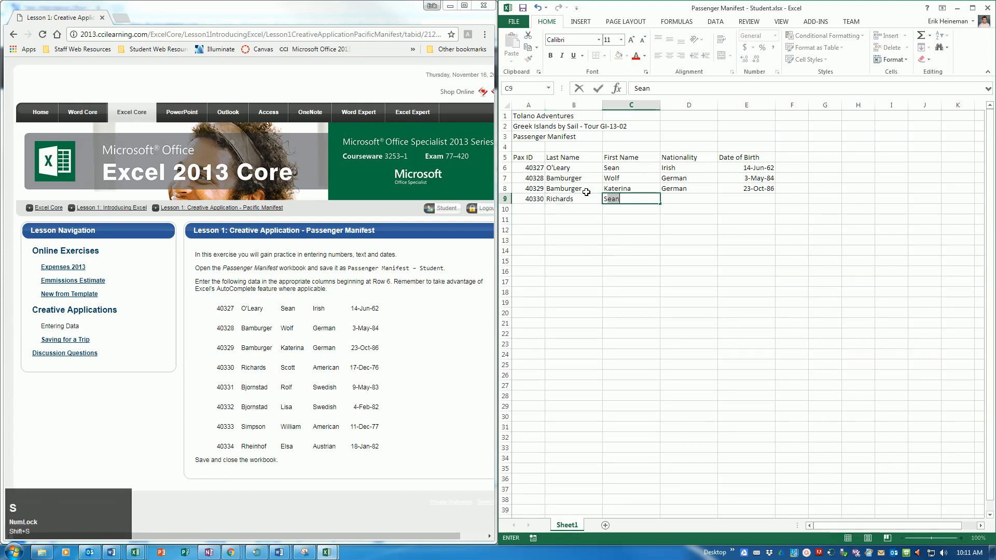
key(Tab)
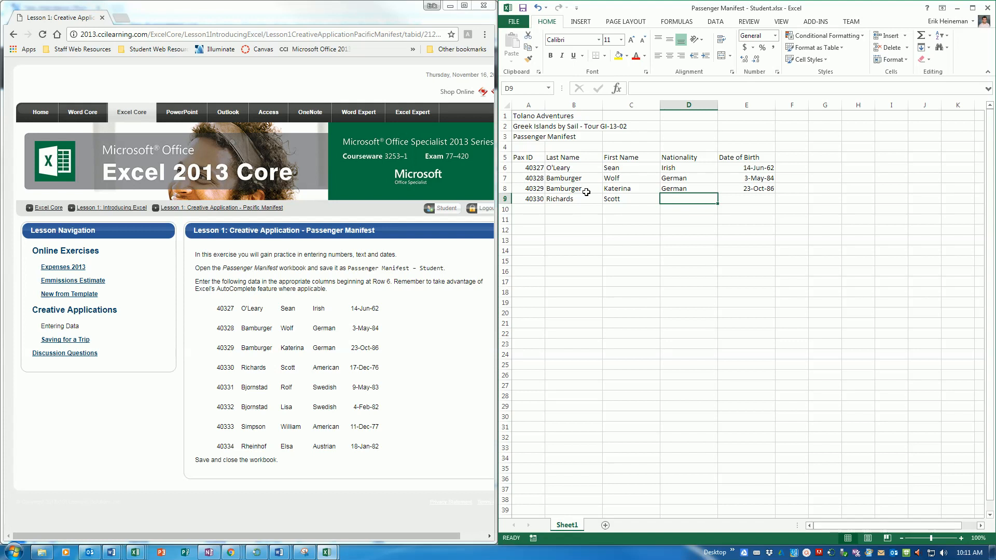
Complete row 9 with the nationality American and the fourth passenger's date of birth from the exercise page.
text(American)
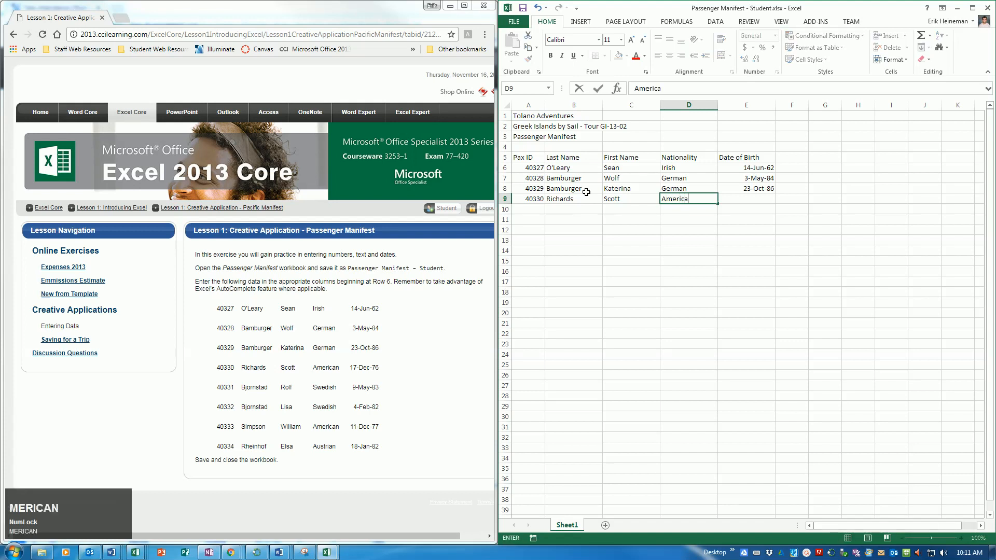
key(Tab)
text(17-De)
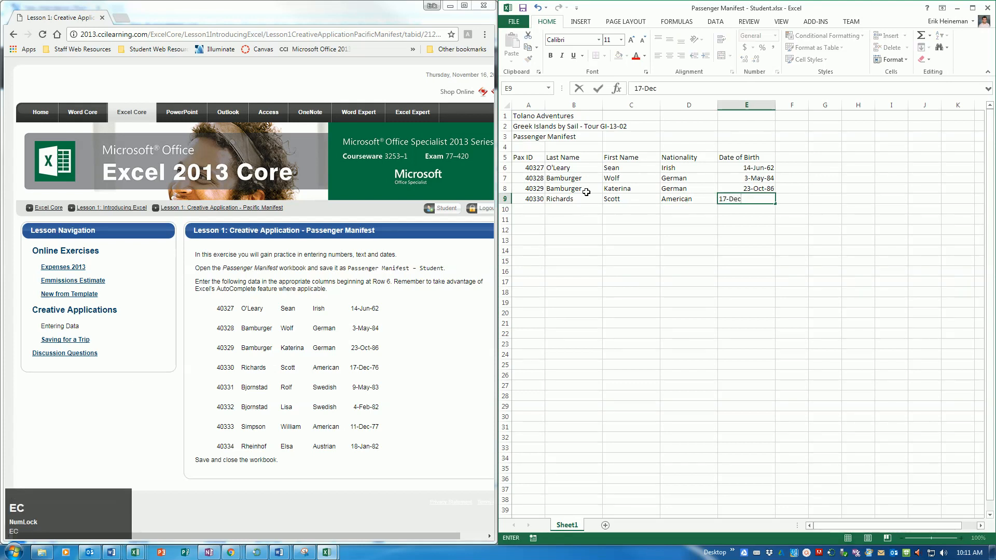
text(c-76)
key(Return)
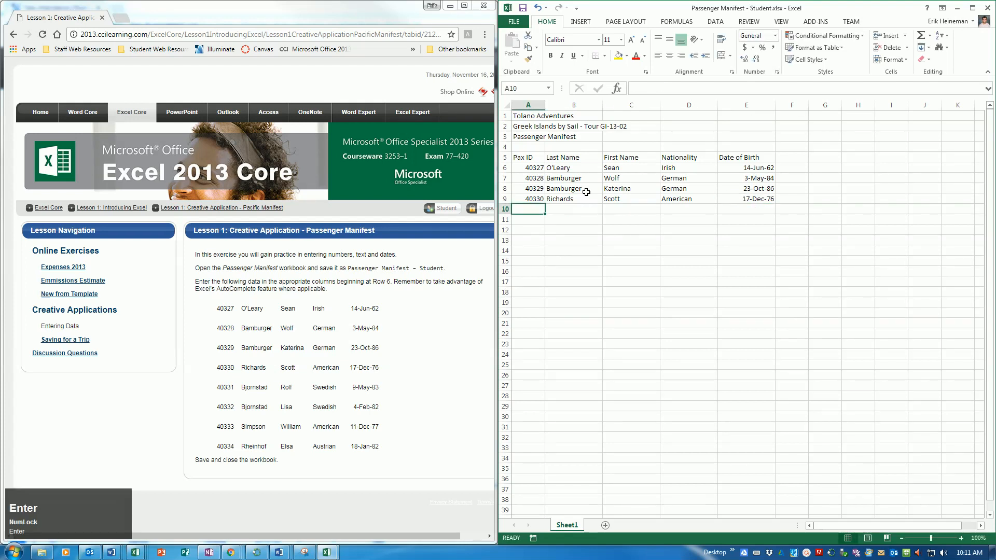
Enter the fifth listed passenger's Pax ID, last name and first name in A10 to C10.
text(40331)
key(Tab)
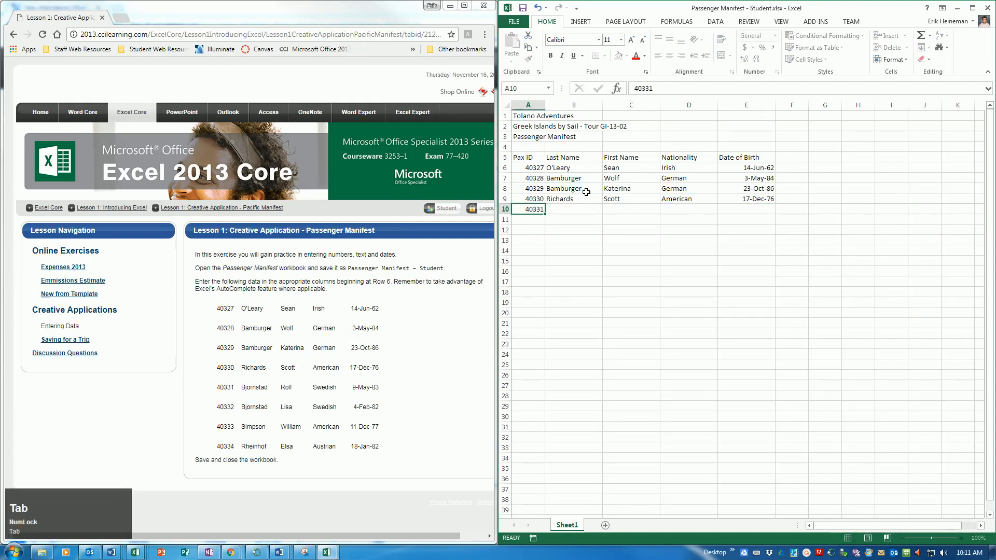
text(B)
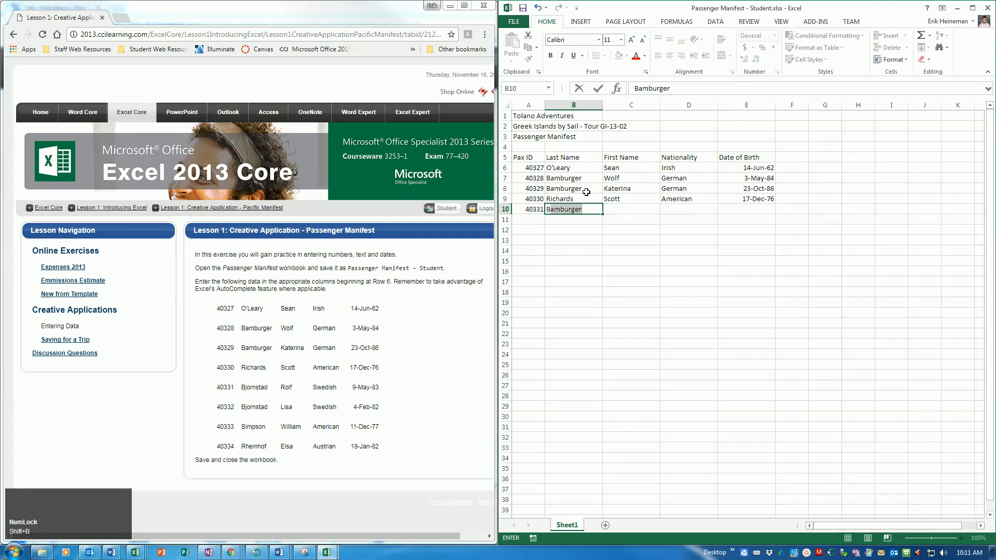
text(j)
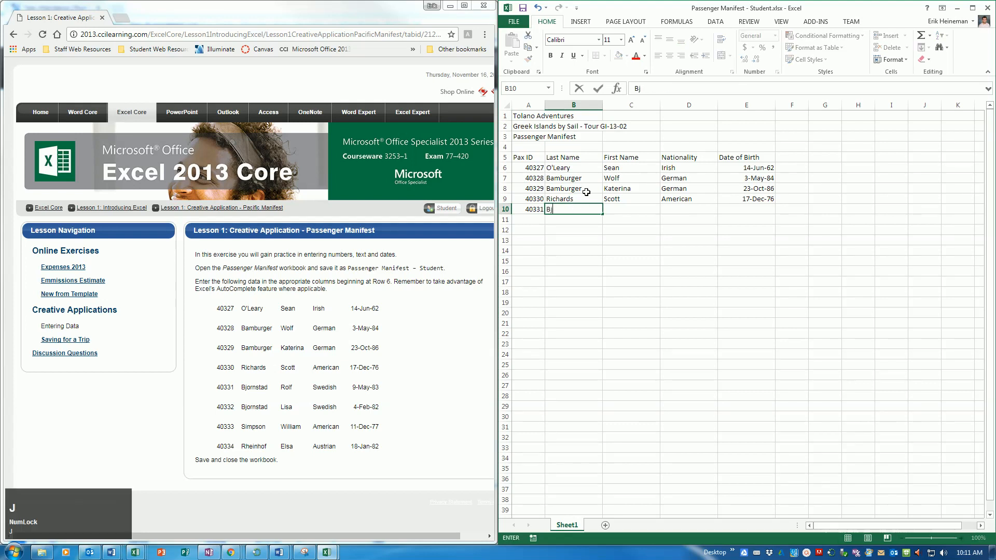
text(ornstad)
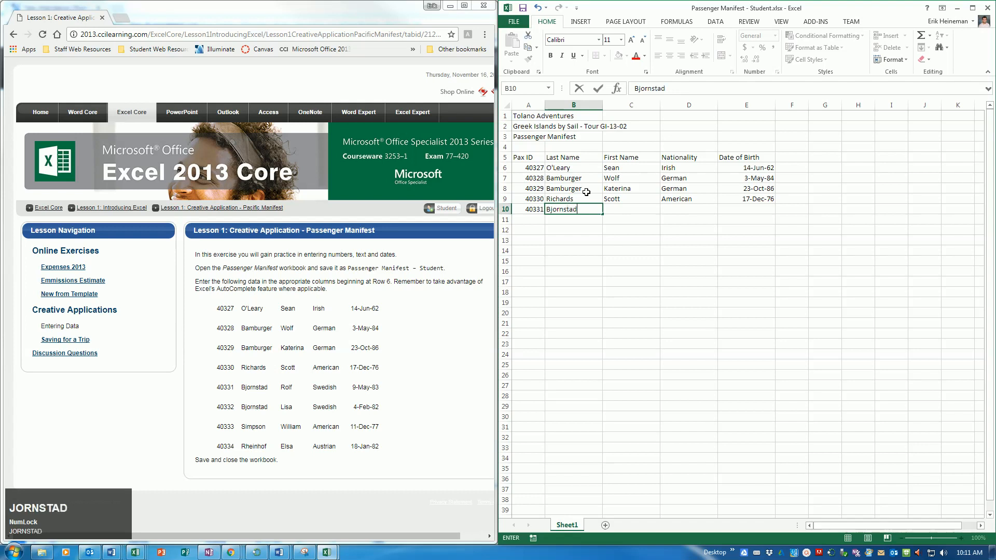
key(Tab)
text(Rolf)
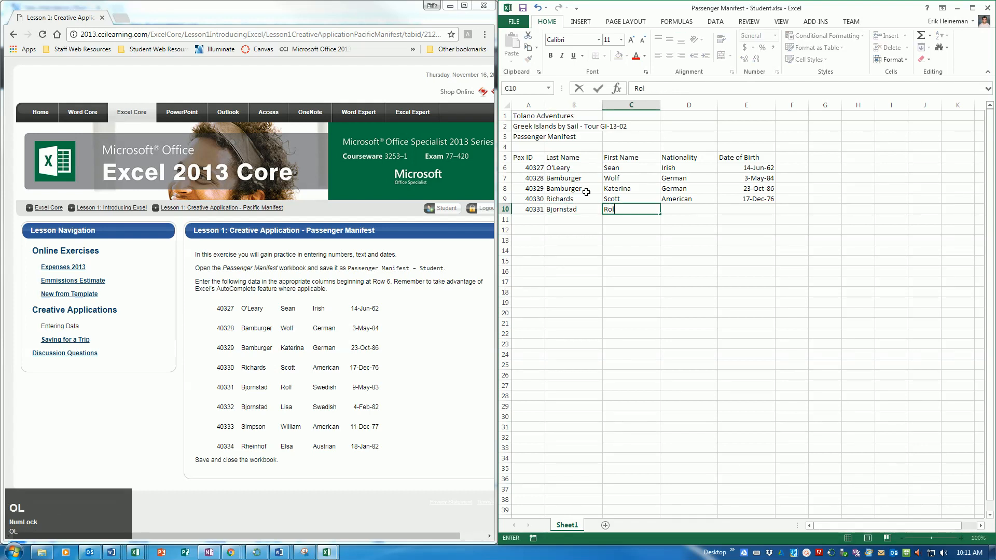
key(Tab)
Complete row 10 with the nationality Swedish and the fifth passenger's date of birth from the exercise page.
text(Swedish)
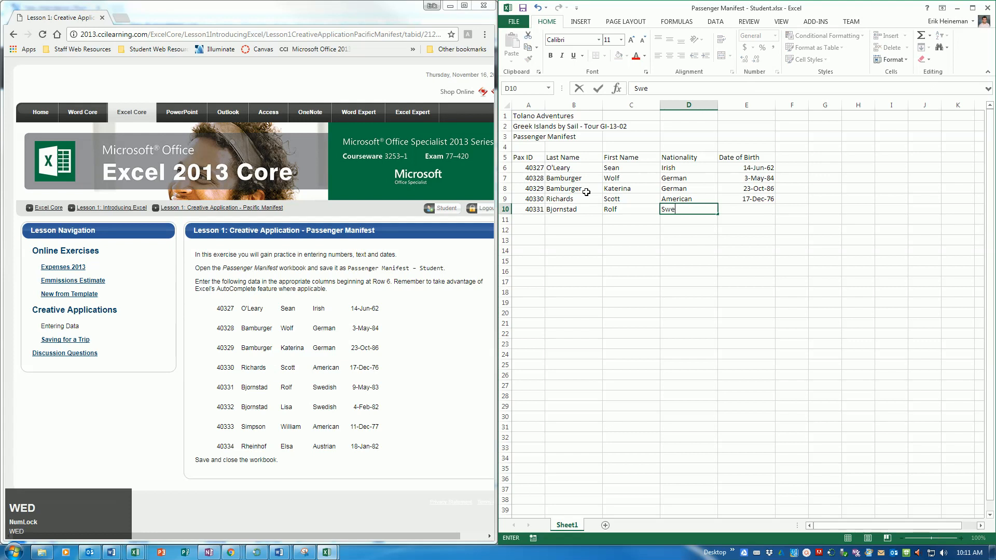
key(Tab)
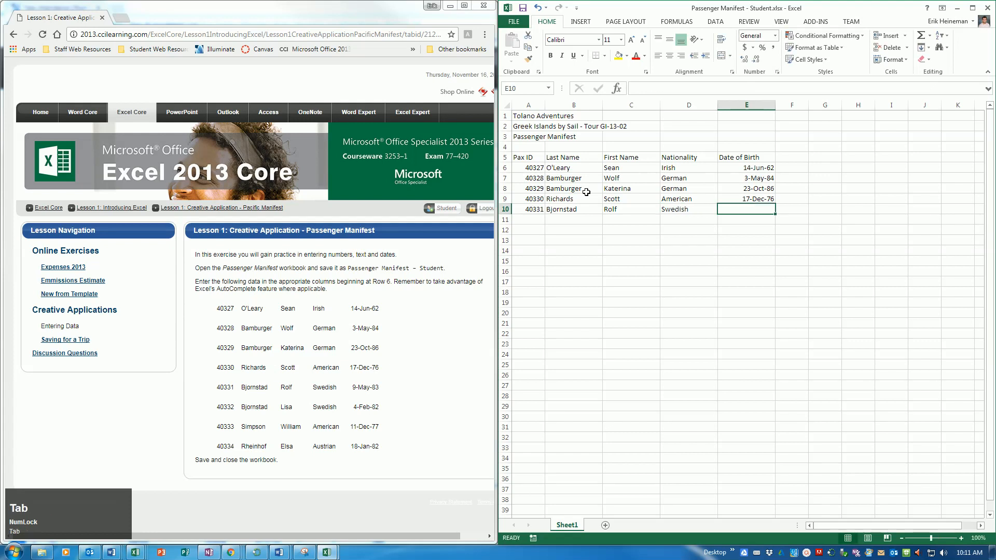
text(9)
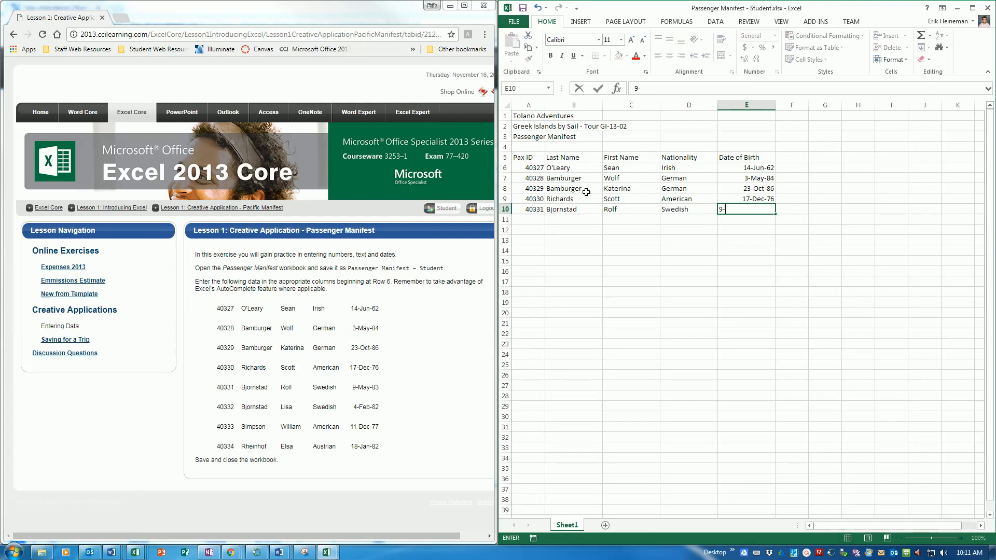
text(-May-83)
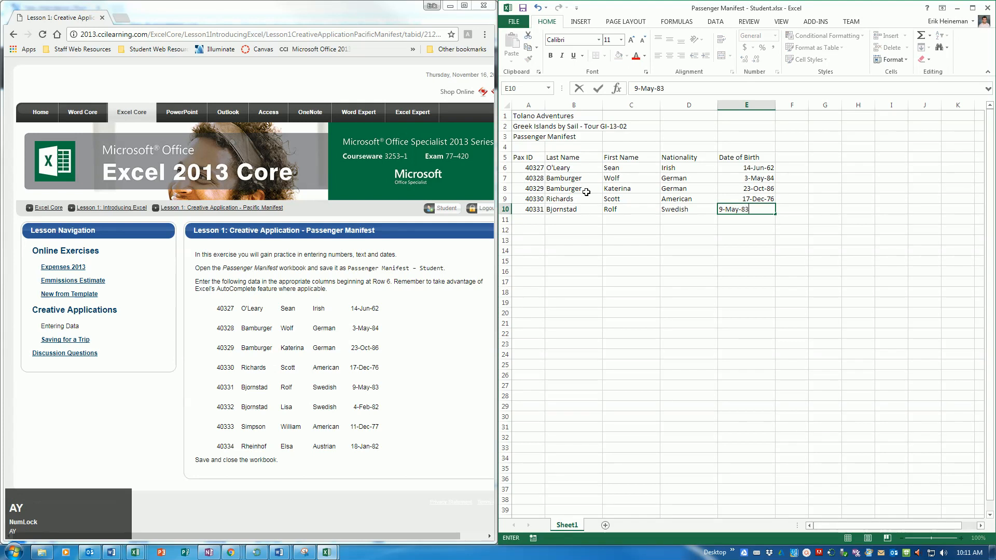
key(Return)
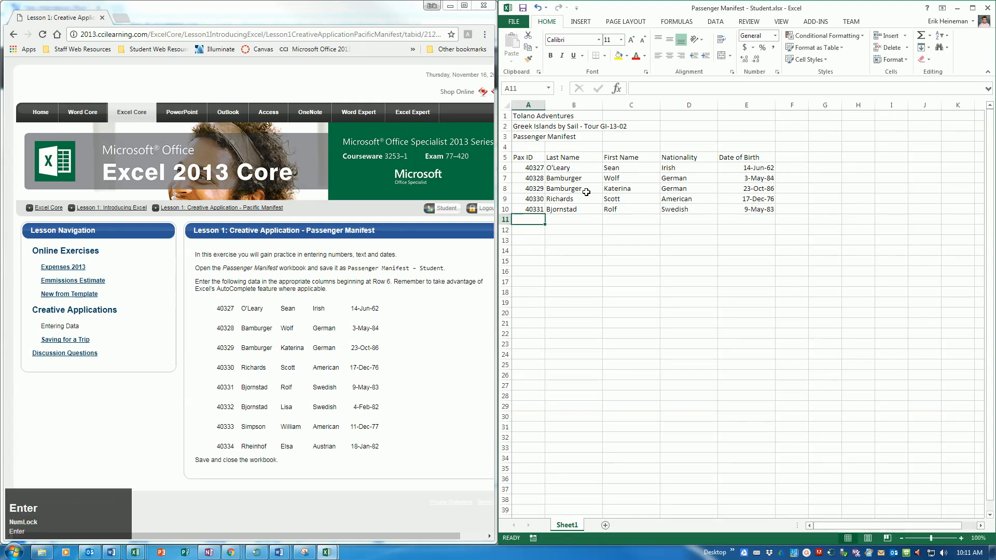
Enter the sixth listed passenger's Pax ID, last name and first name in A11 to C11.
text(40332)
key(Tab)
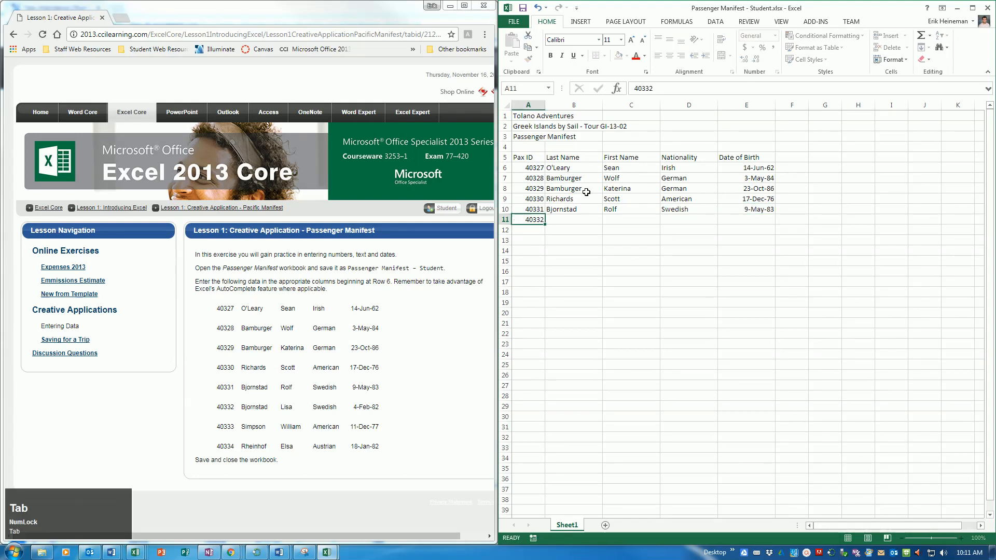
text(Bjornstad)
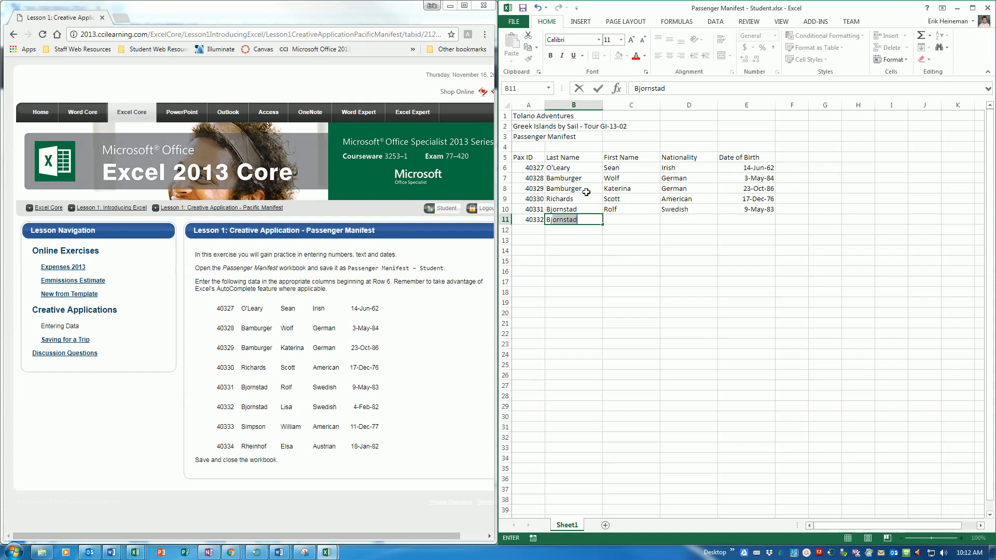
key(Tab)
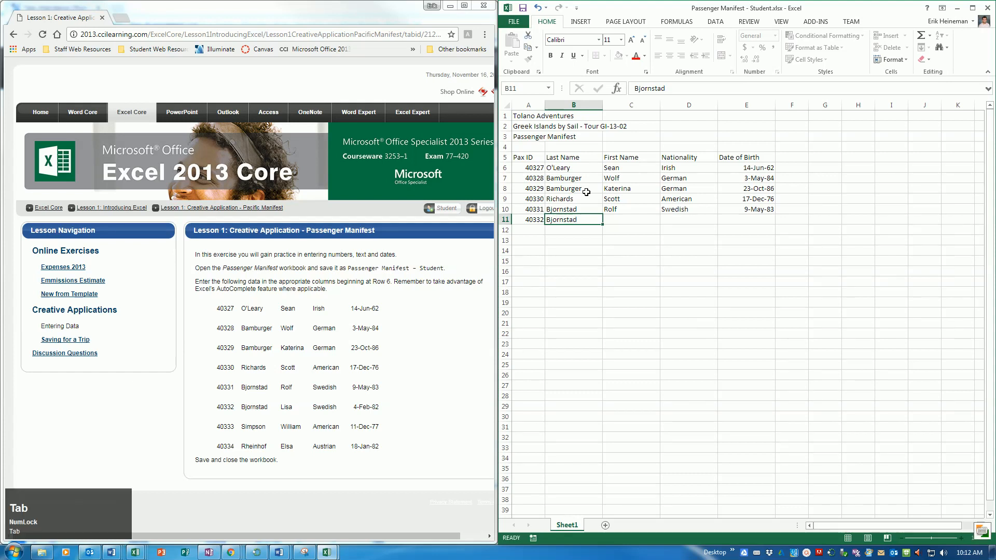
text(Lisa)
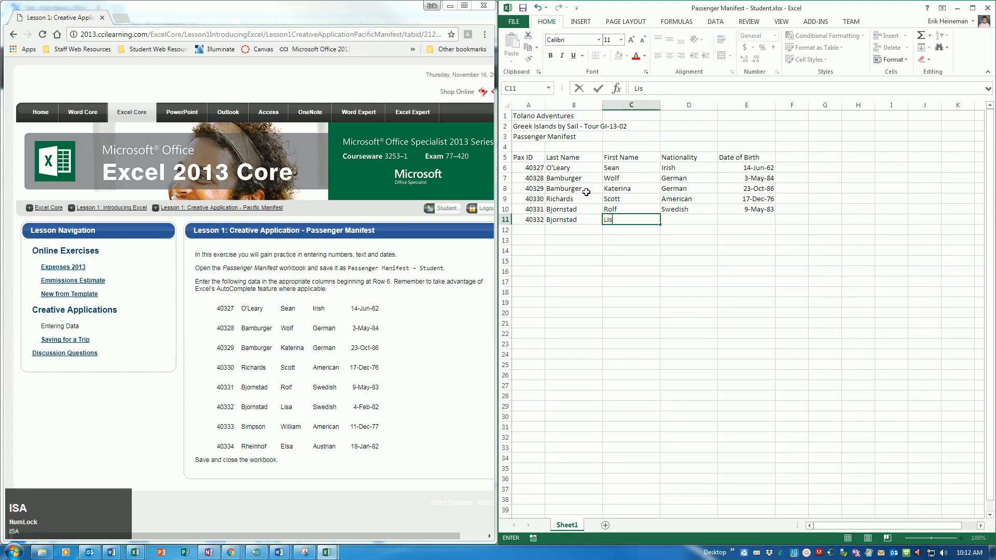
key(Tab)
Complete row 11 with the nationality Swedish and the sixth passenger's date of birth from the exercise page.
text(Sw)
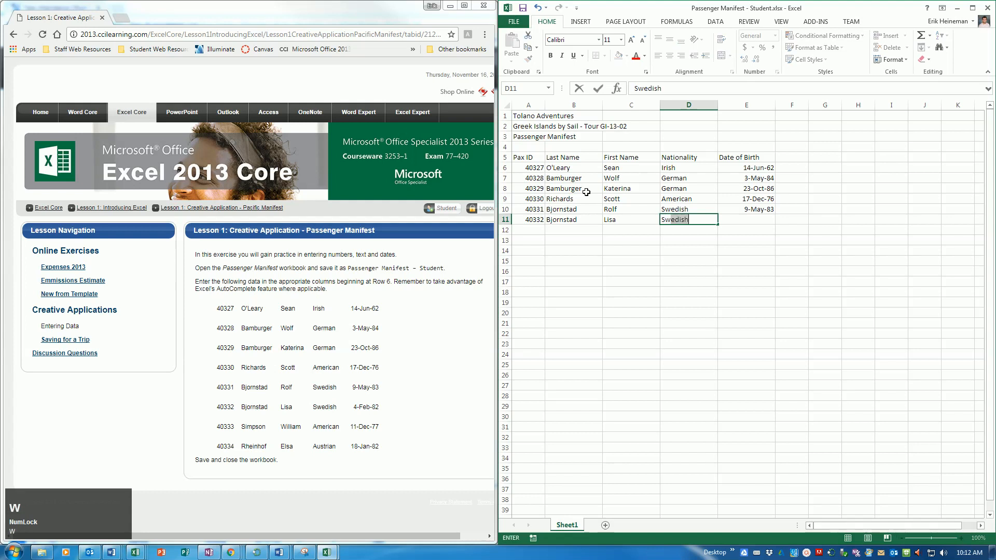
key(Tab)
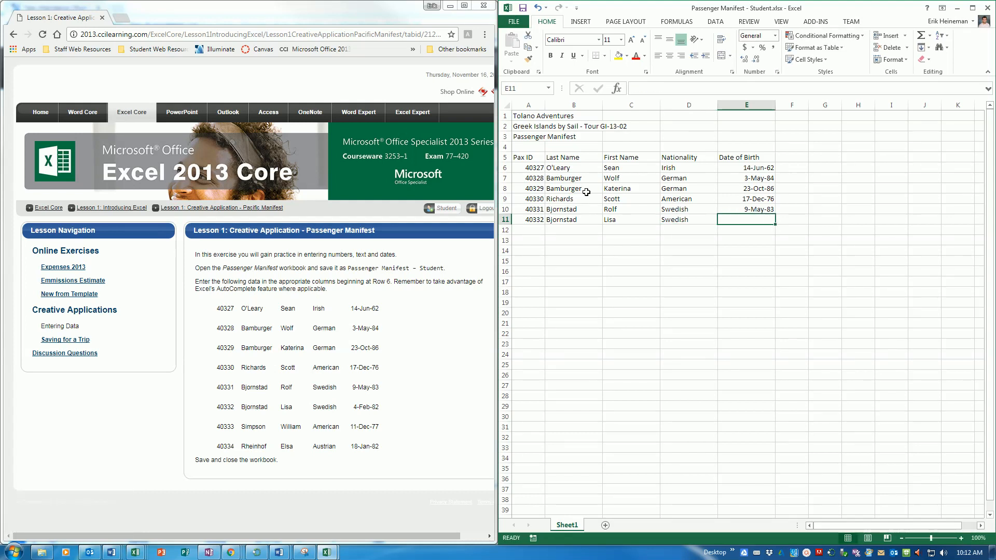
text(4-)
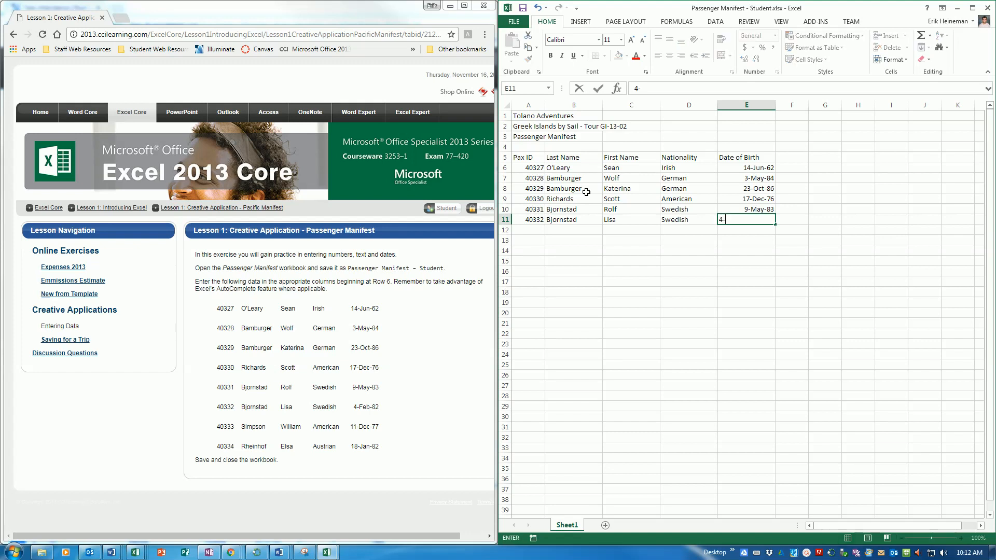
text(Feb)
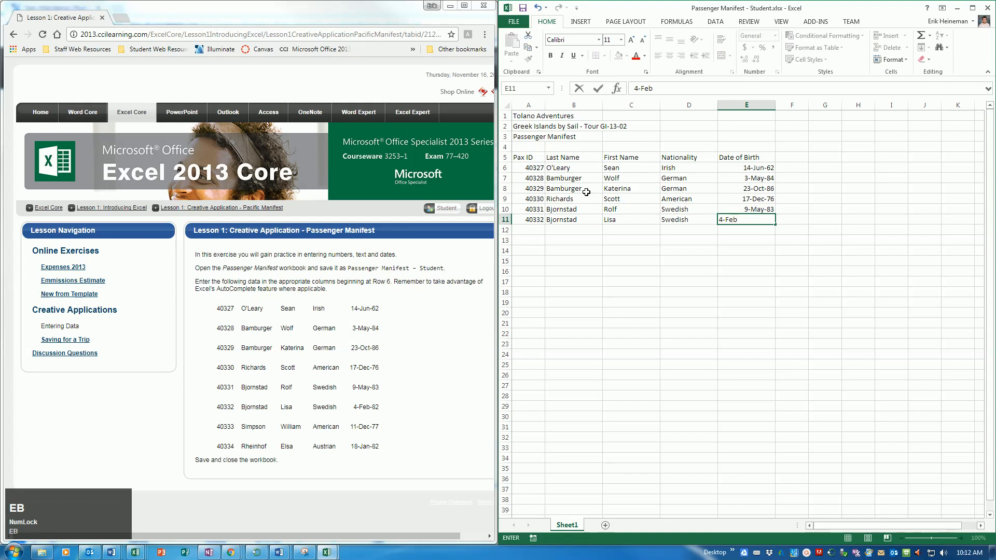
text(-82)
key(Return)
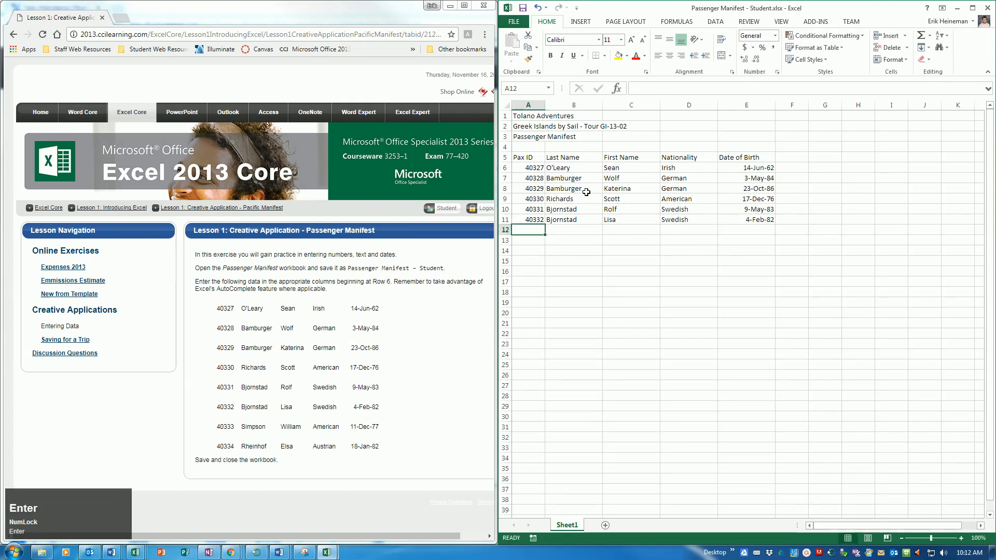
Enter the seventh listed passenger's Pax ID, last name and first name in A12 to C12.
text(40333)
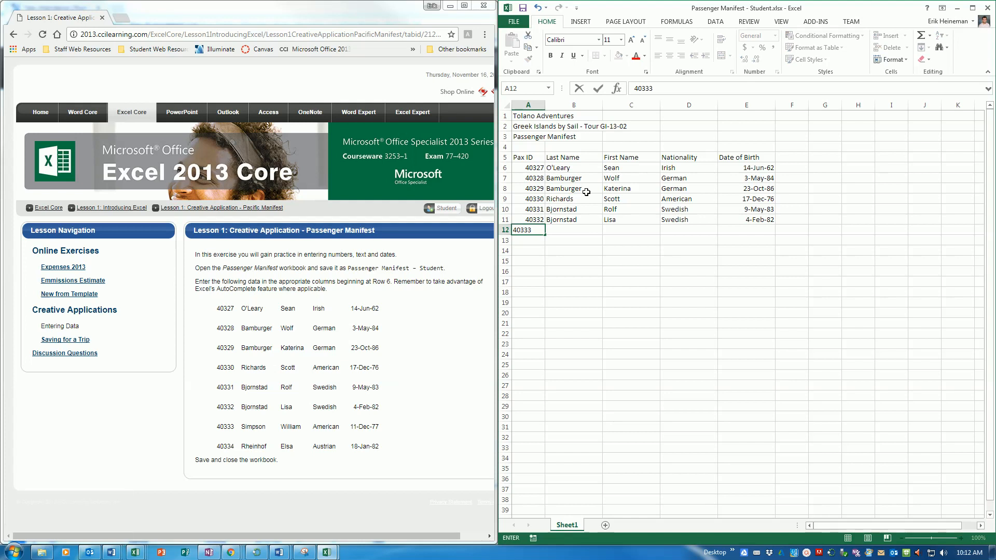
key(Tab)
text(Simpson)
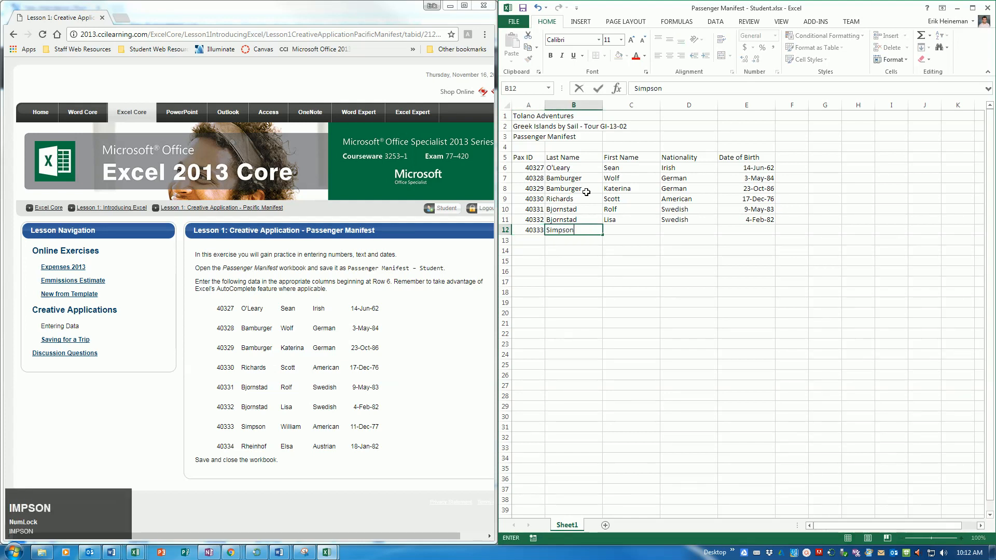
key(Tab)
text(William)
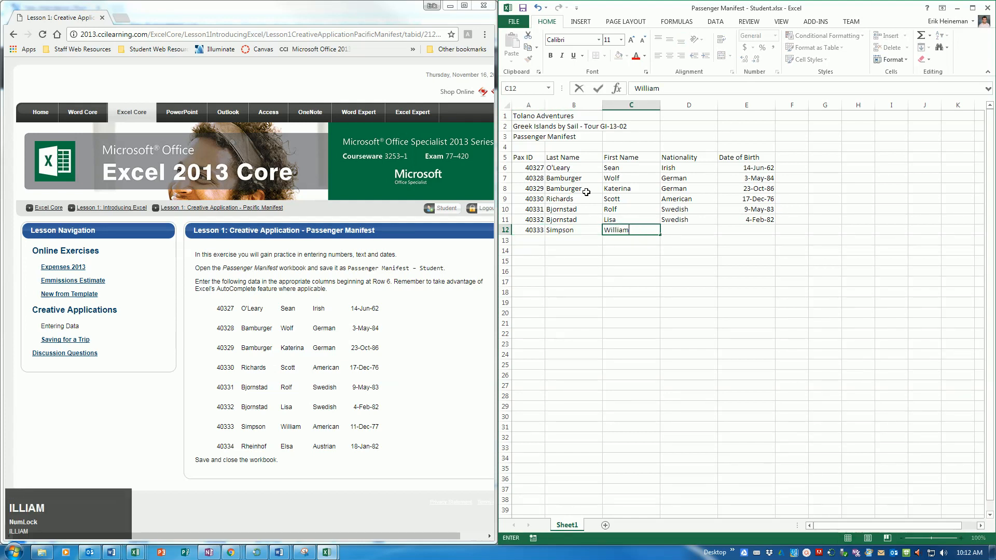
key(Tab)
Complete row 12 with the nationality American and the seventh passenger's date of birth from the exercise page.
text(American)
key(Tab)
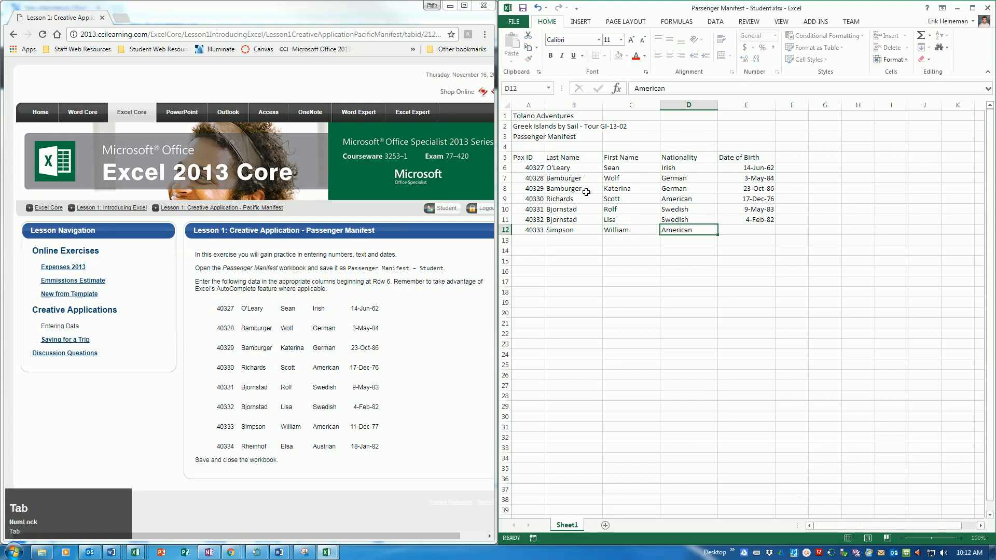
key(Tab)
text(11-Dec)
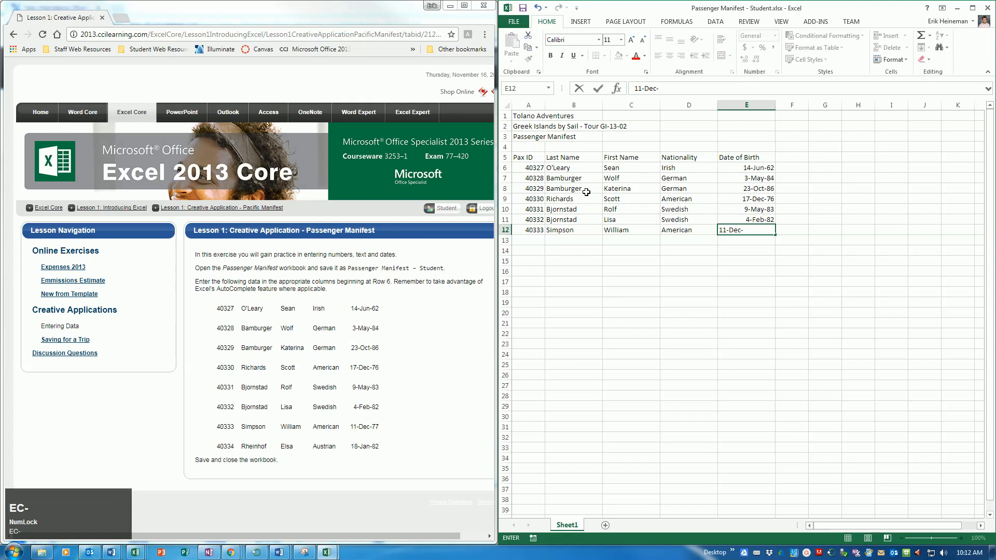
text(-77)
key(Return)
Enter the eighth listed passenger's Pax ID, last name and first name in A13 to C13.
text(40334)
key(Tab)
text(Rheinhof)
key(Tab)
text(Elsa)
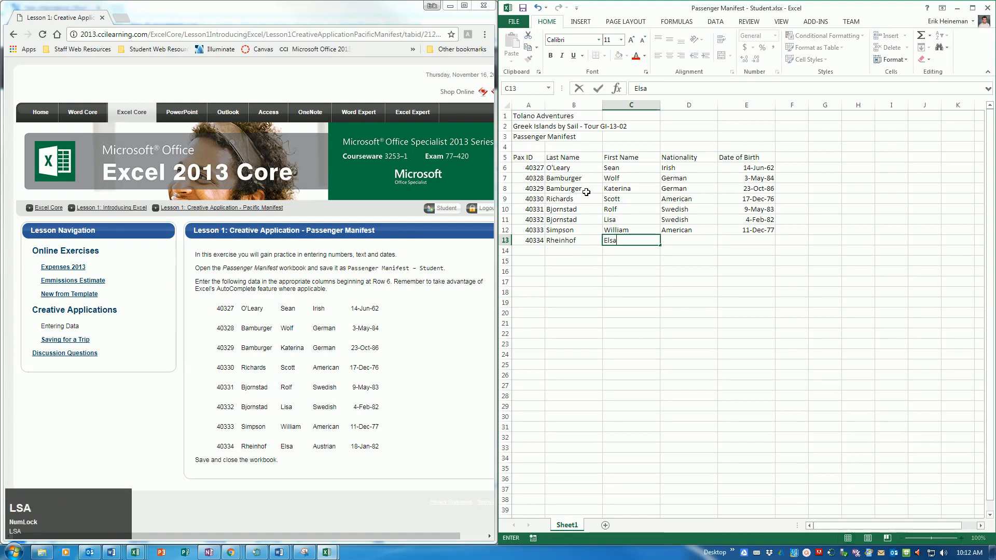
key(Tab)
Complete row 13 with the nationality Austrian and the eighth passenger's date of birth, and save the workbook.
text(Austrian)
key(Tab)
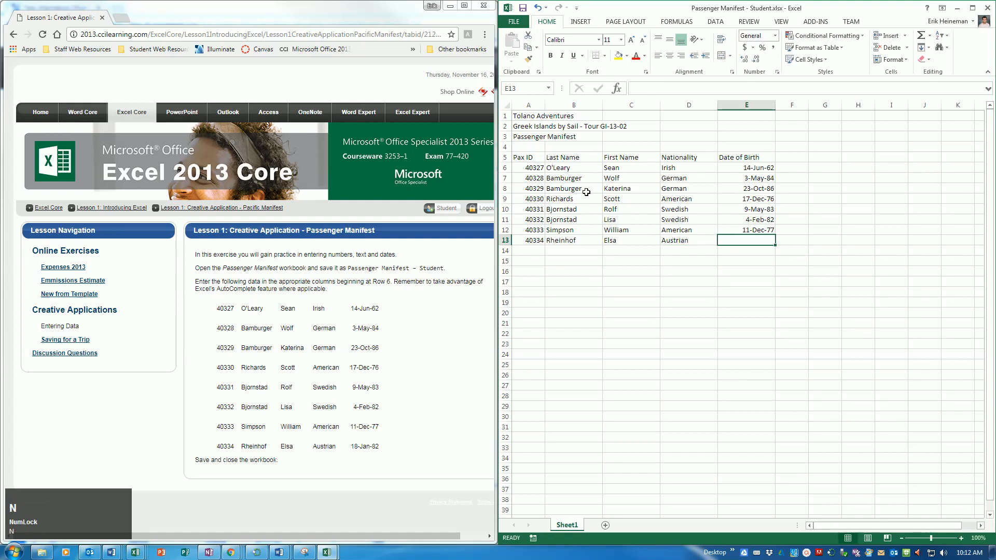
text(18-Jan)
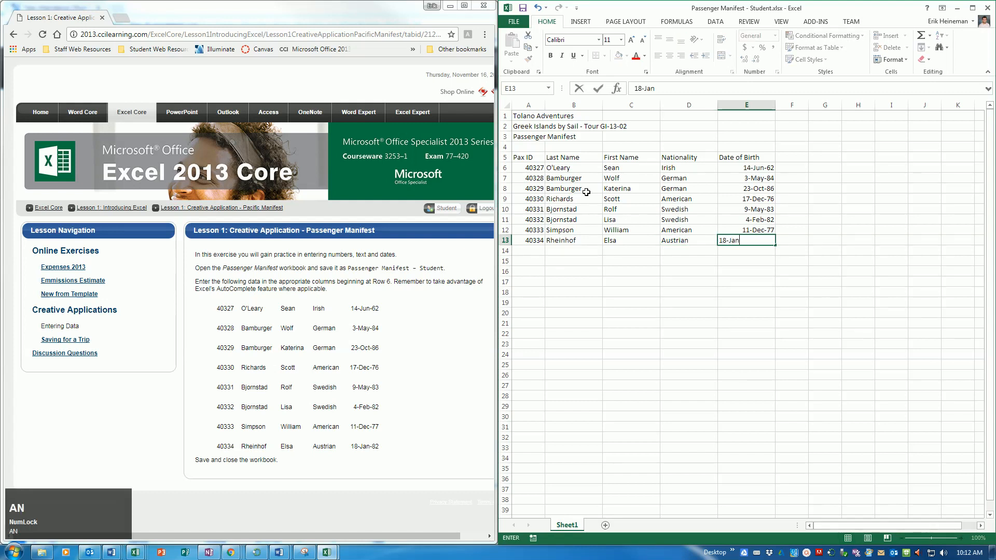
text(-82)
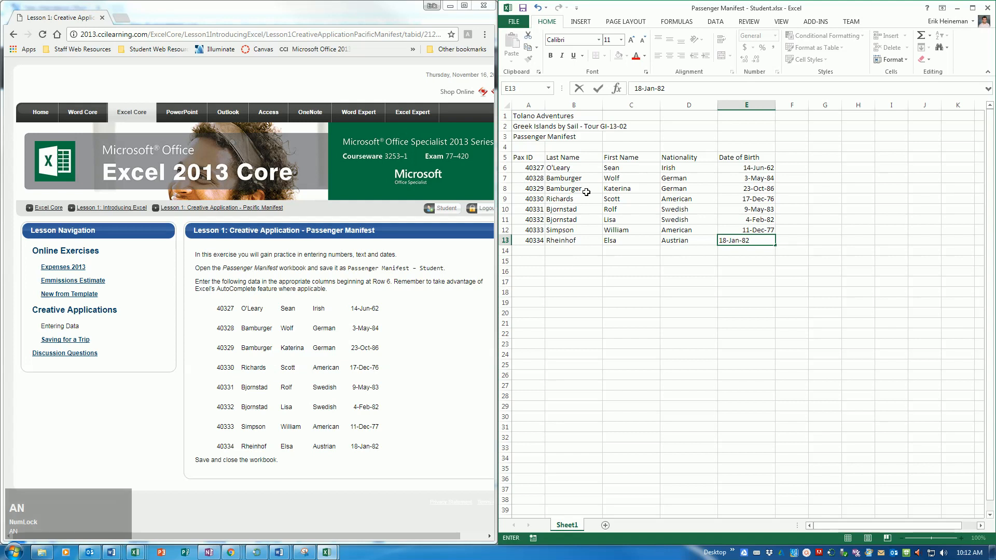
key(Return)
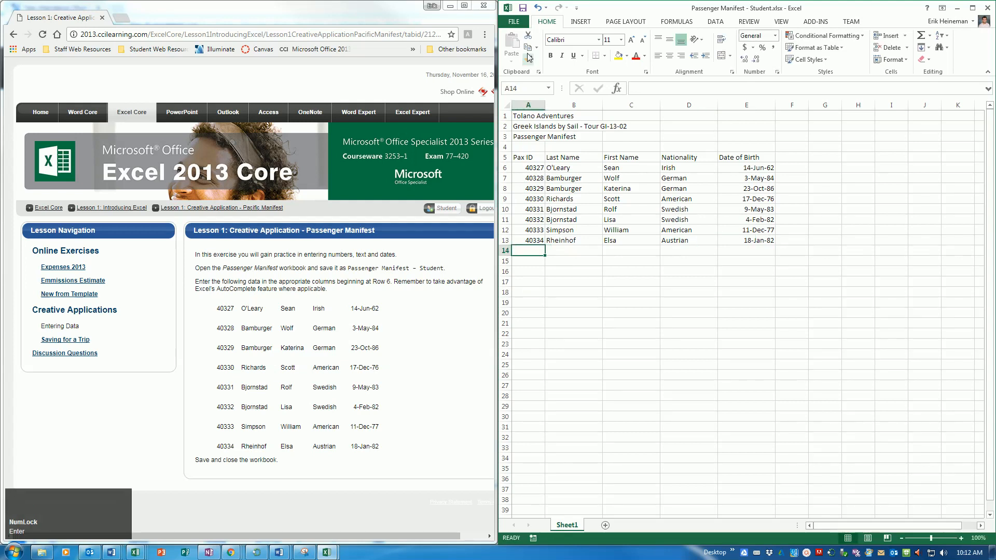
click(523, 8)
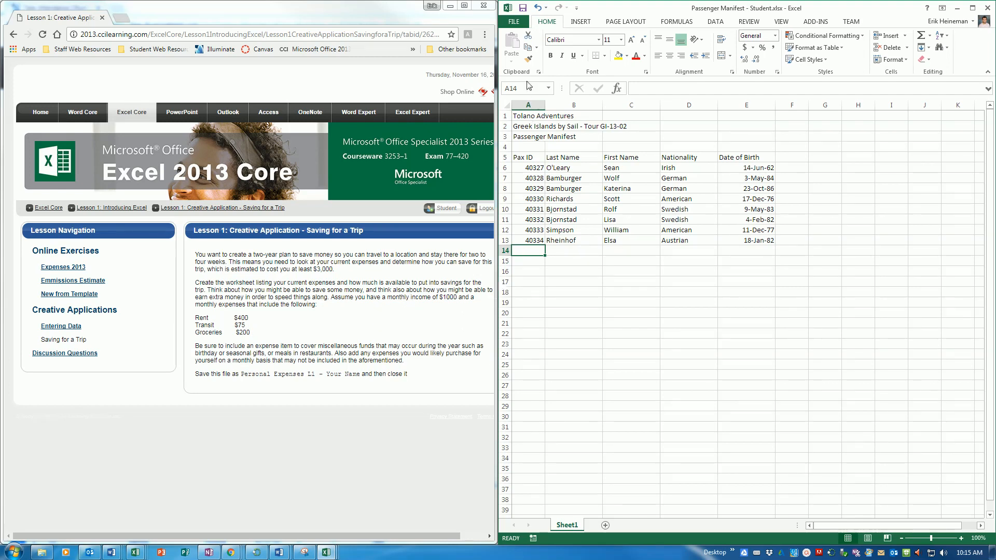
Create a new blank workbook for the Saving for a Trip exercise and snap its window beside the exercise page.
click(520, 27)
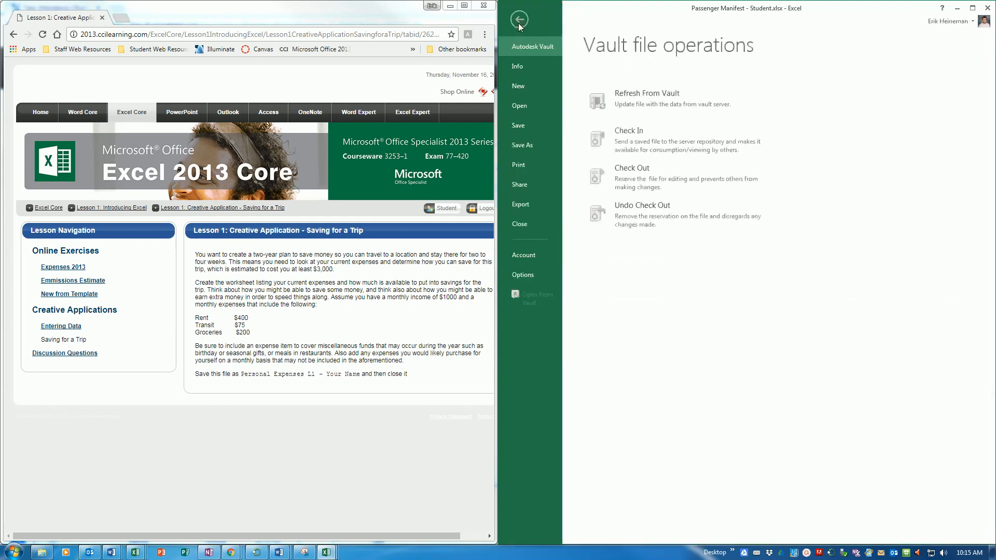
click(525, 88)
click(630, 219)
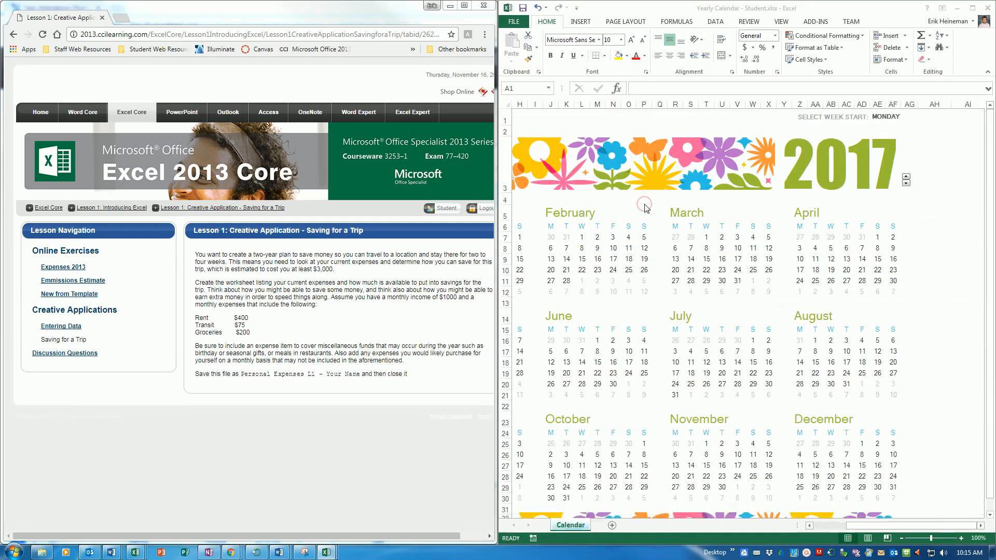
key(super+Right)
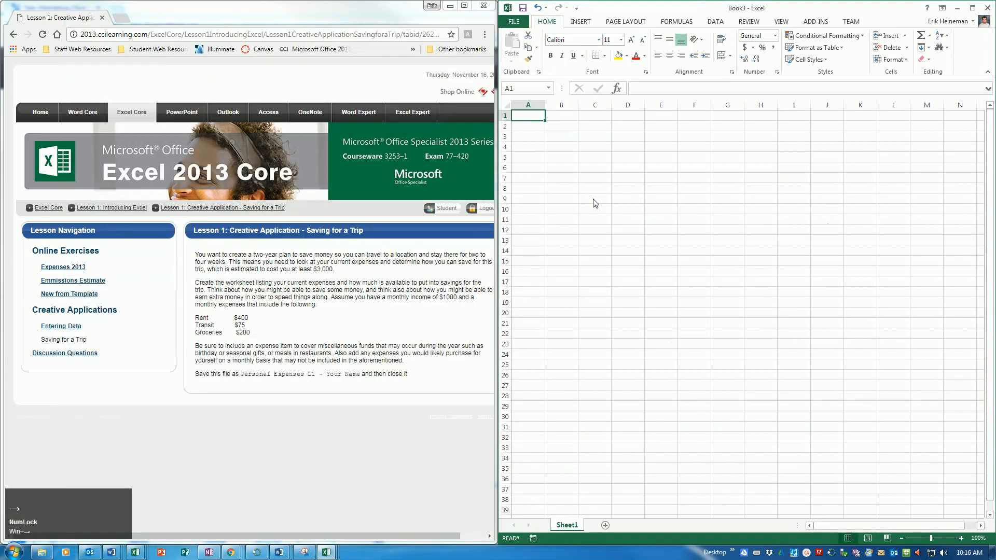
Enter the title "Personal Expenses (Savings for a Trip)" in A1 and the row label Income in A4.
text(Per)
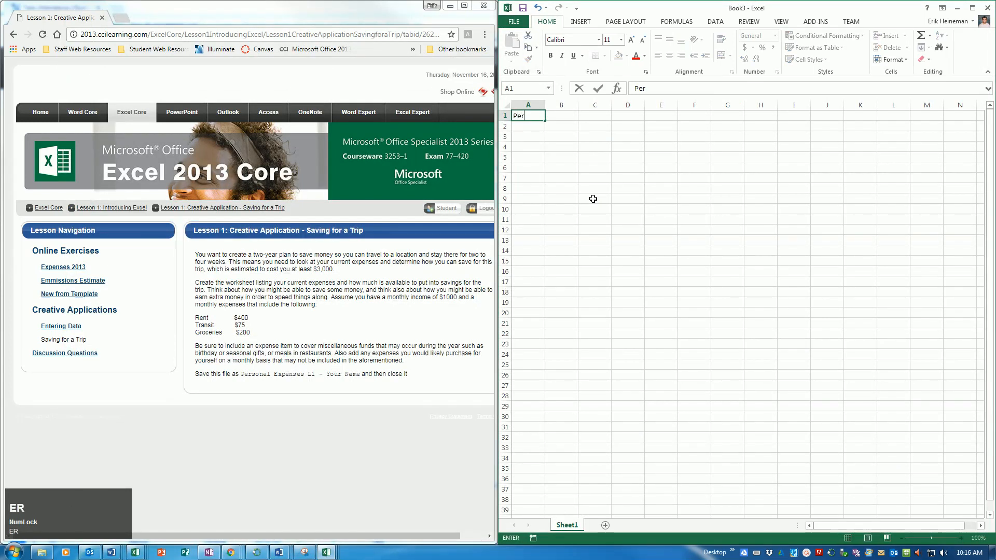
text(sonal Expenses ()
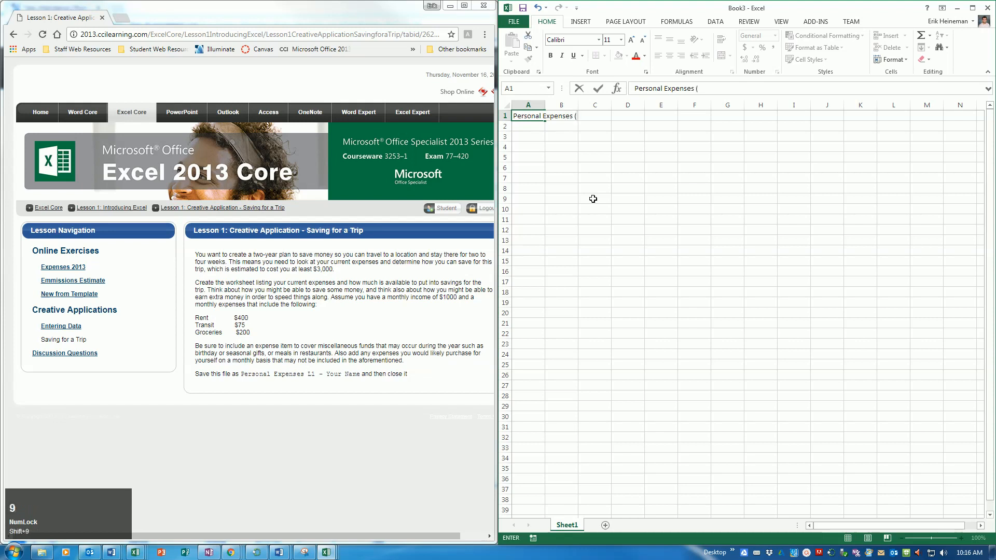
text(Savings )
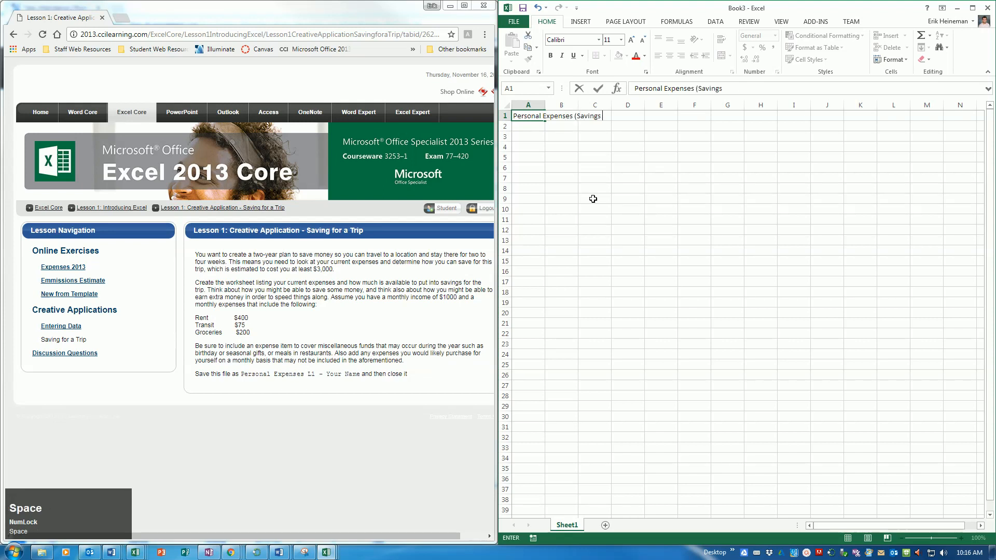
text(for a Trip))
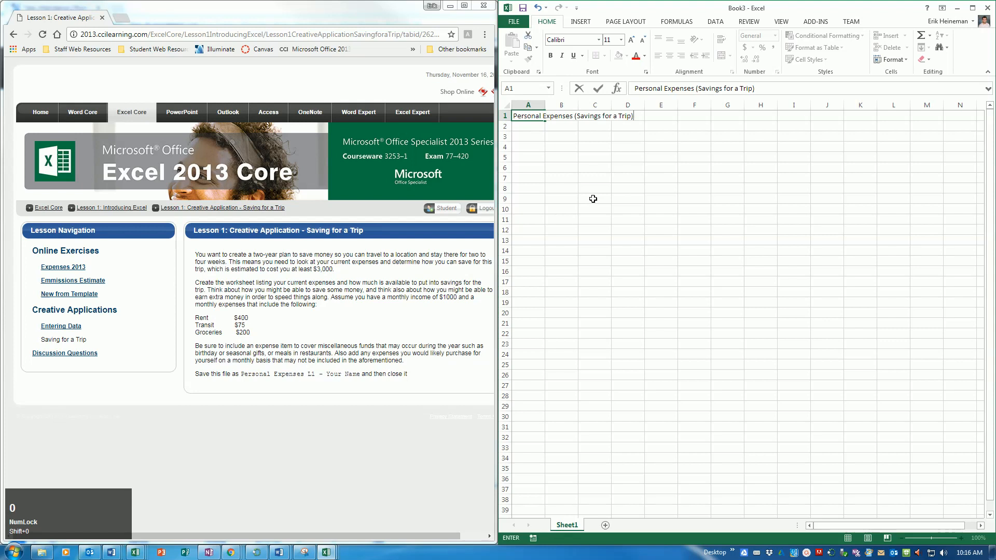
key(Return)
key(Return)
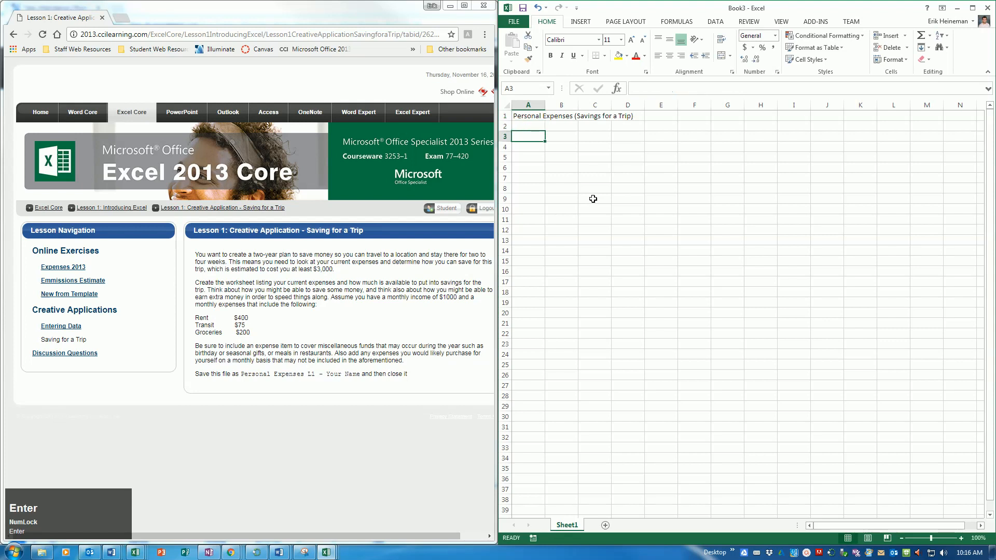
key(Down)
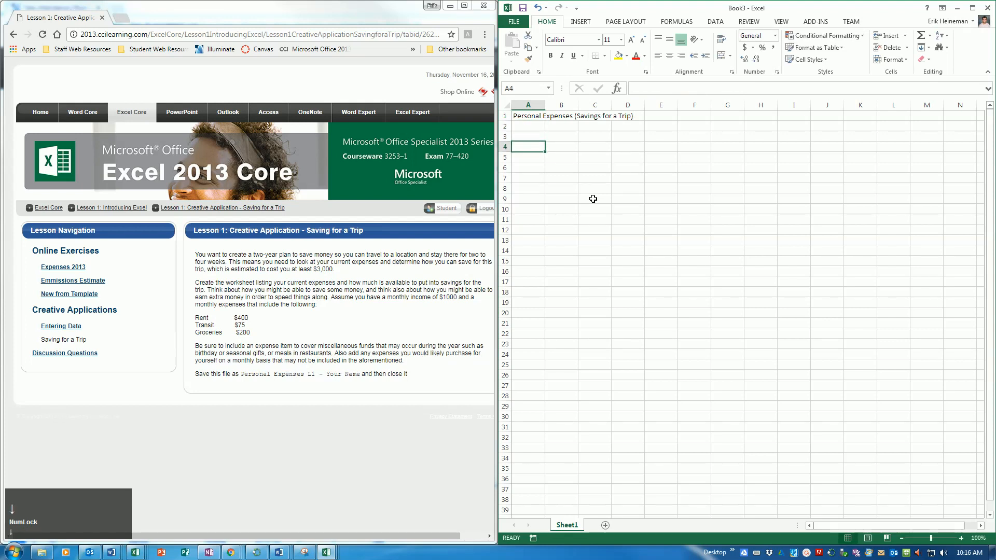
text(Income)
key(Tab)
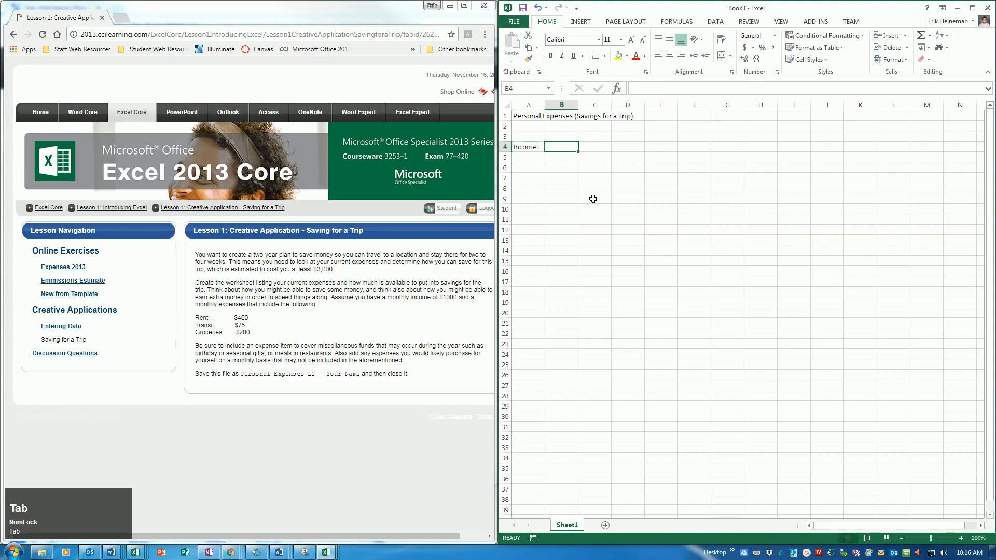
Enter November as the first month heading in B3, one row above the Income row.
key(Up)
text(Apo)
key(BackSpace)
key(BackSpace)
key(BackSpace)
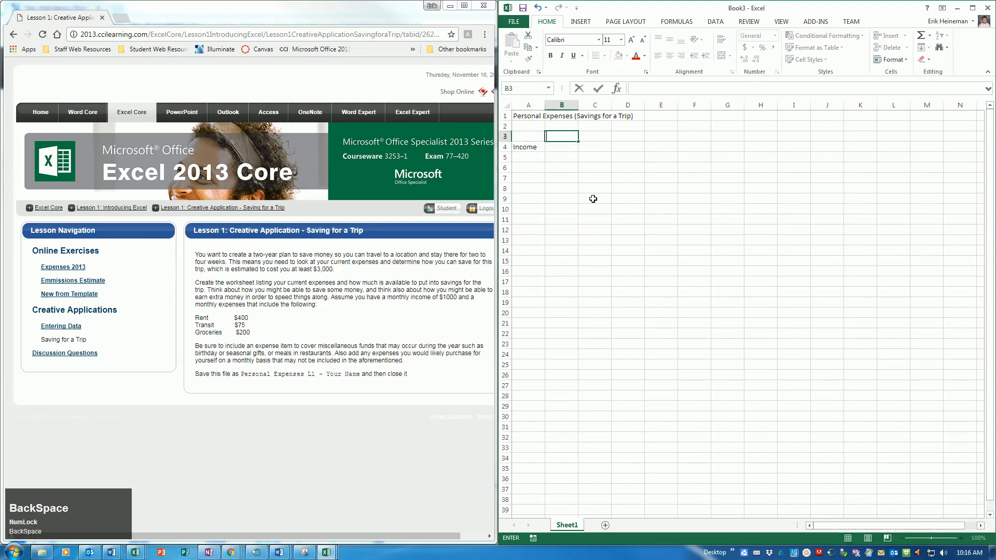
text(November)
key(Tab)
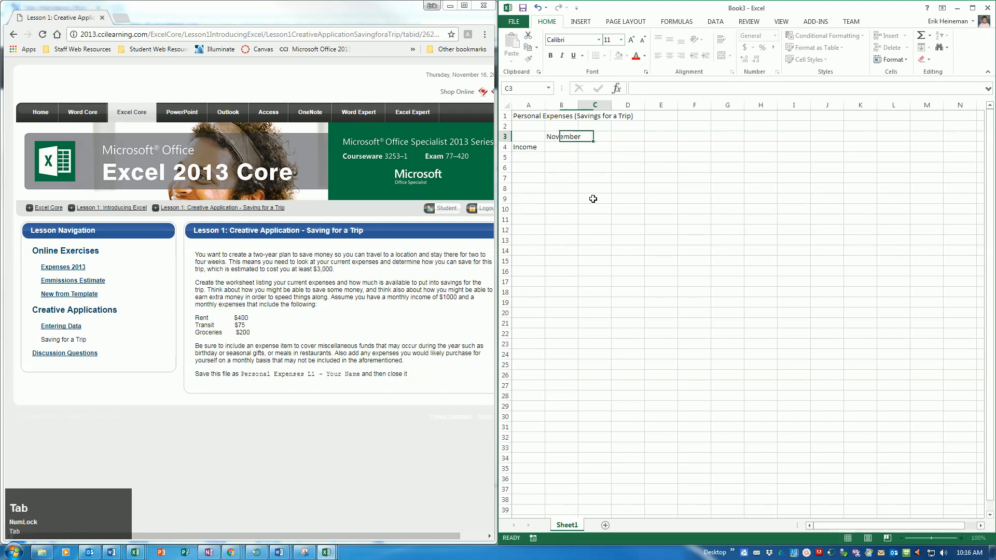
Enter December in C3 and fill the month series across row 3 through October in M3.
text(December)
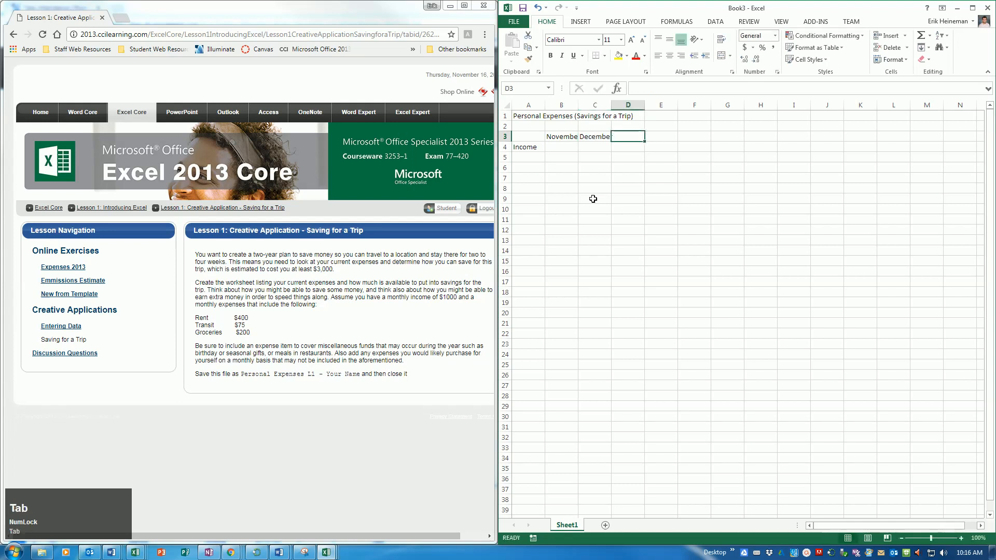
click(584, 138)
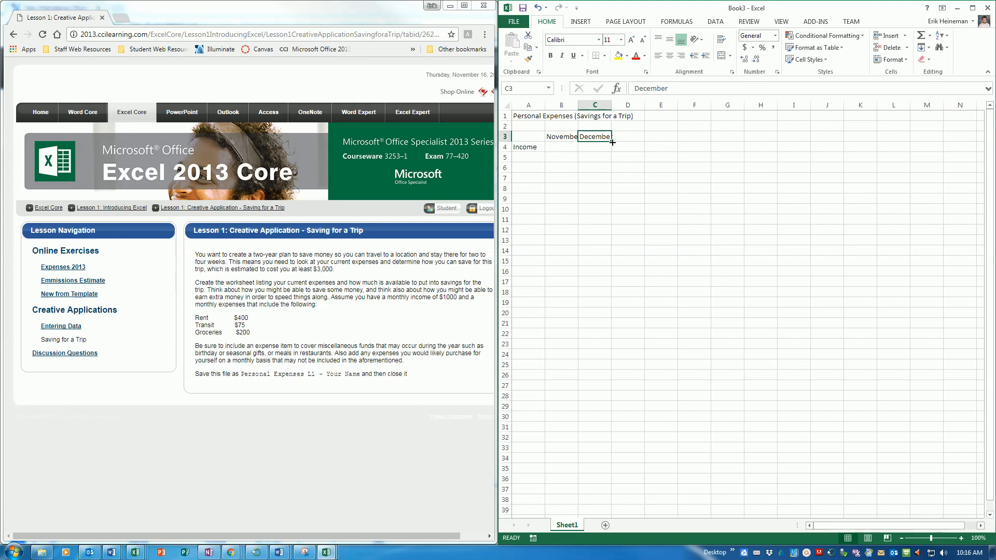
drag(612, 142, 935, 135)
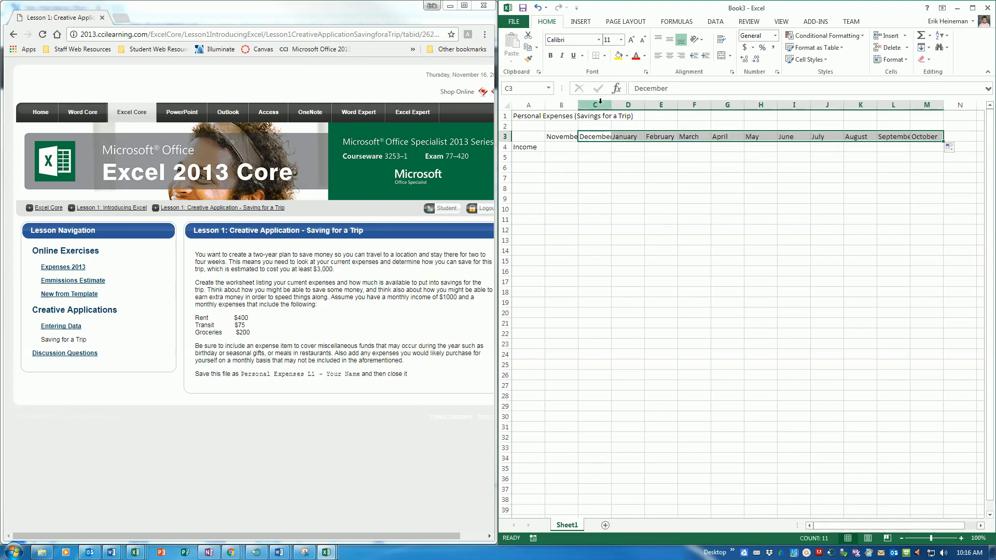
Widen columns B through M together so the full month names fit in the headings.
drag(562, 105, 960, 105)
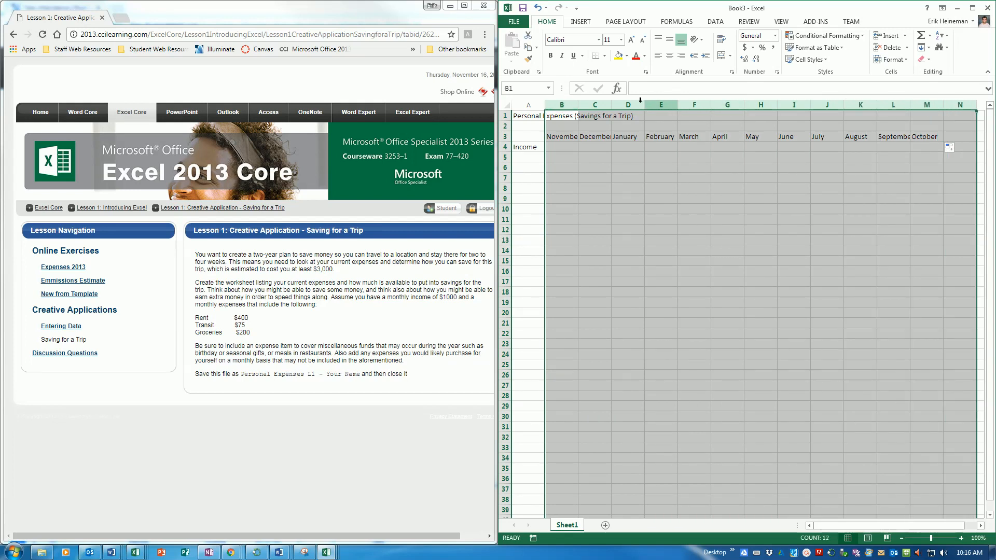
drag(561, 105, 927, 105)
drag(578, 107, 585, 105)
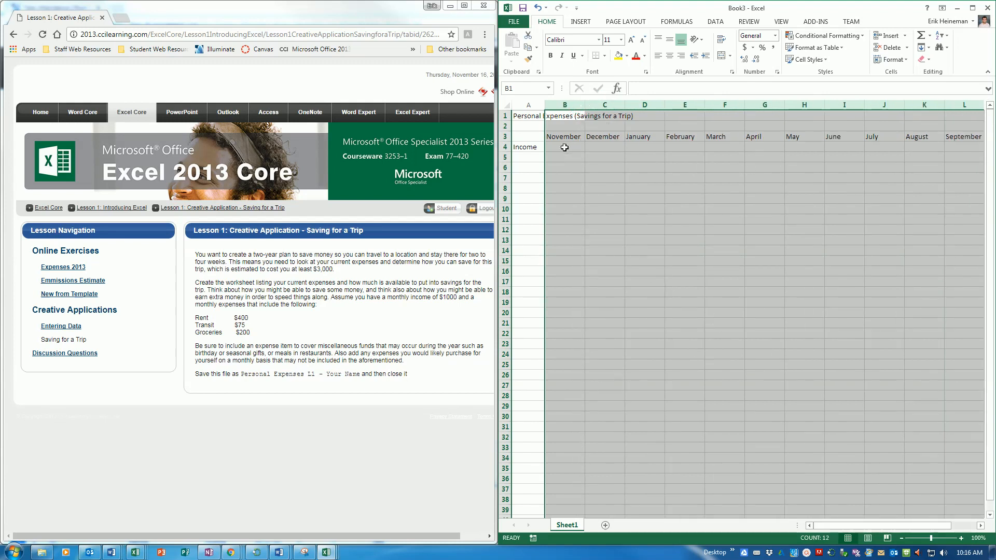
Enter an income of 1000 for November in B4 and fill it across row 4 through October.
click(564, 148)
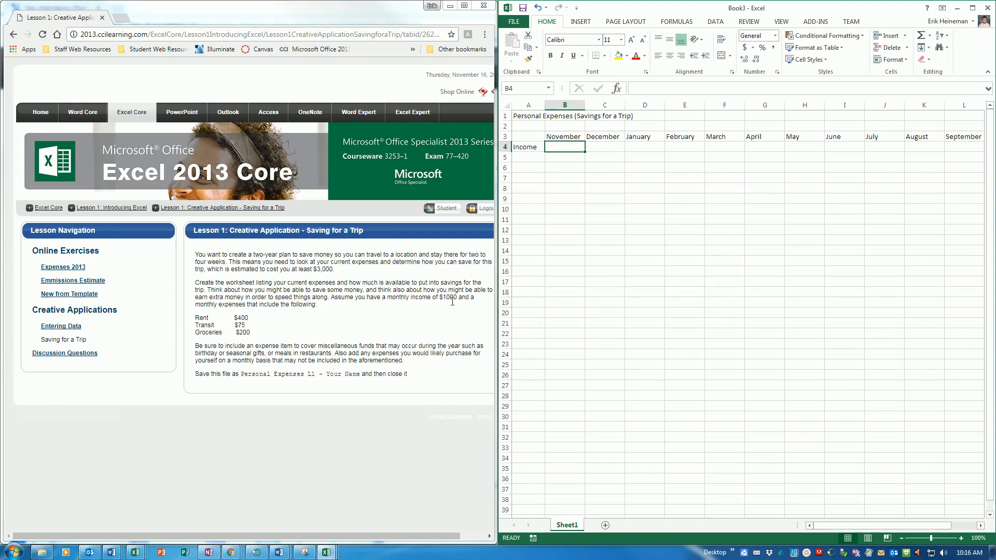
text(1000)
key(Return)
key(Up)
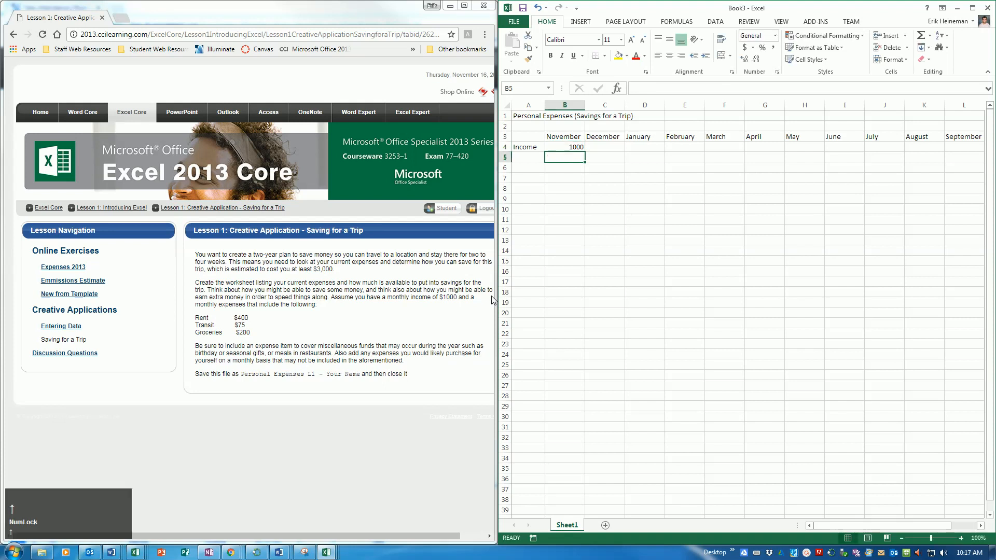
drag(585, 151, 929, 155)
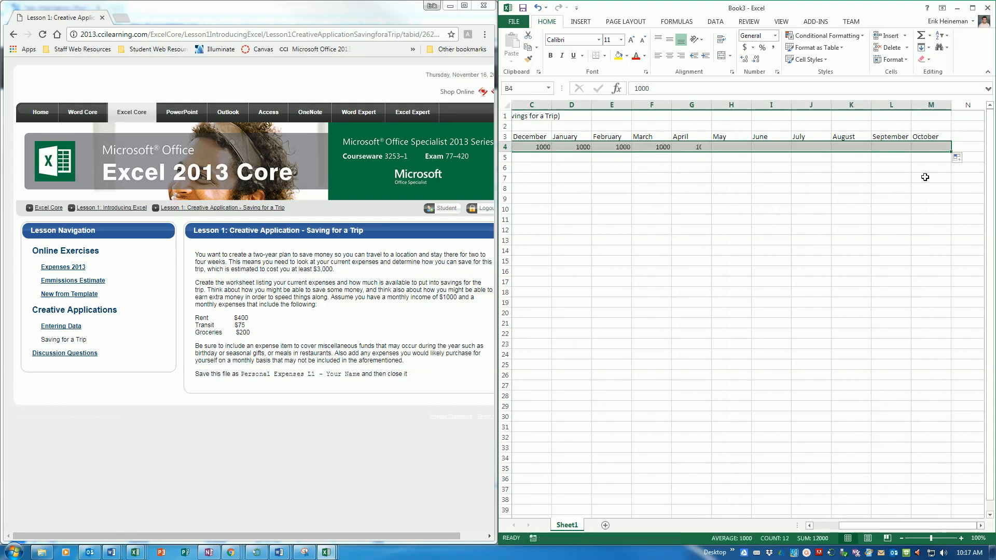
drag(885, 525, 861, 526)
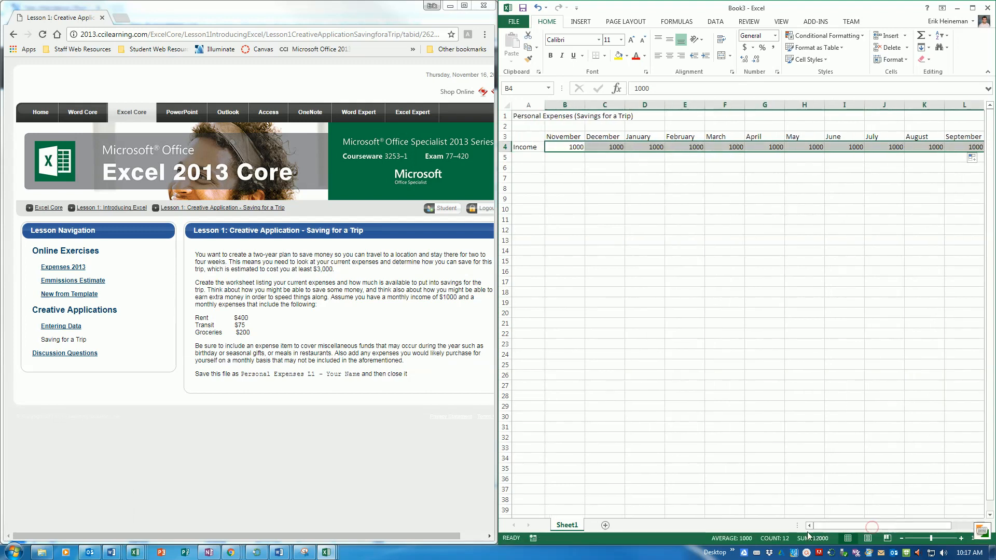
Add a Rent row in row 6 with 400 for November, filled across every month through October.
click(530, 168)
click(530, 168)
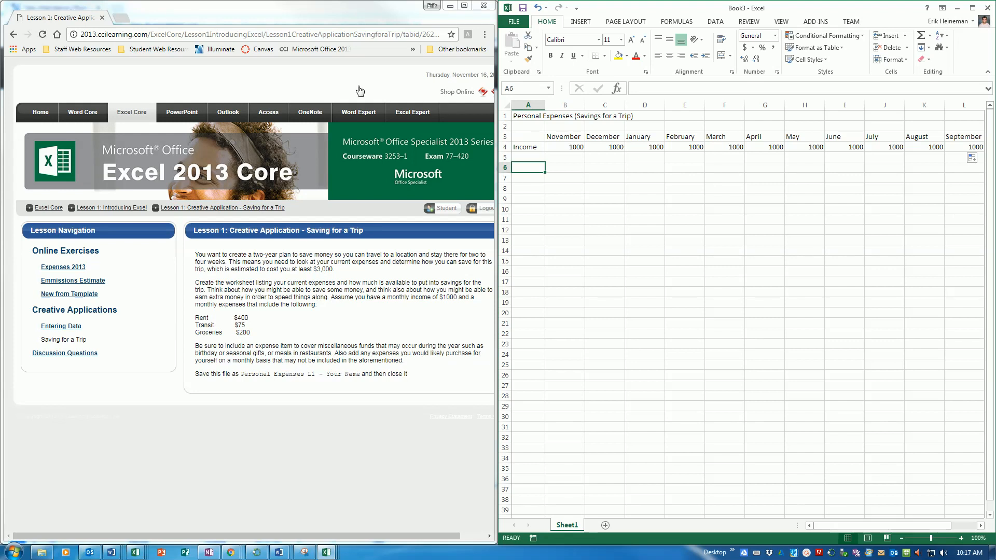
click(537, 161)
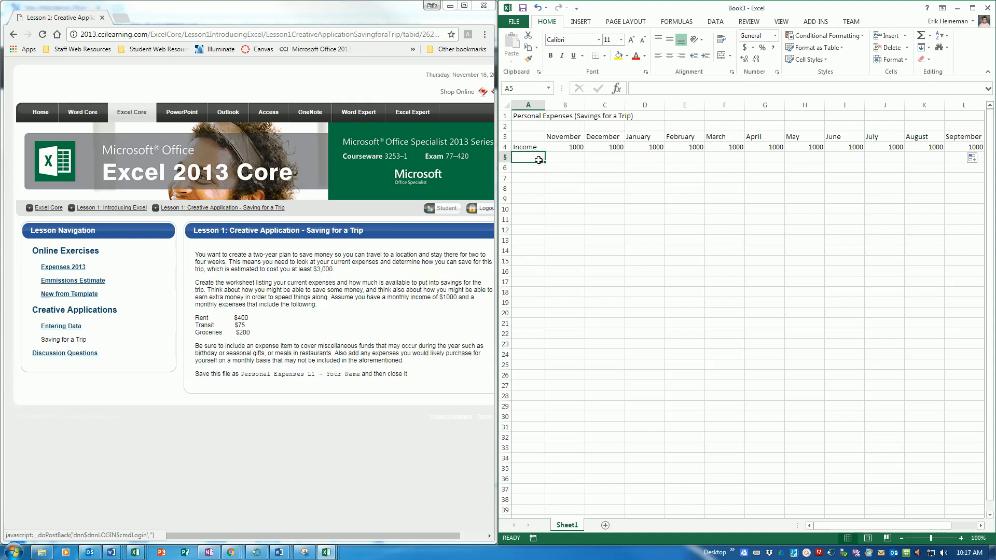
key(Down)
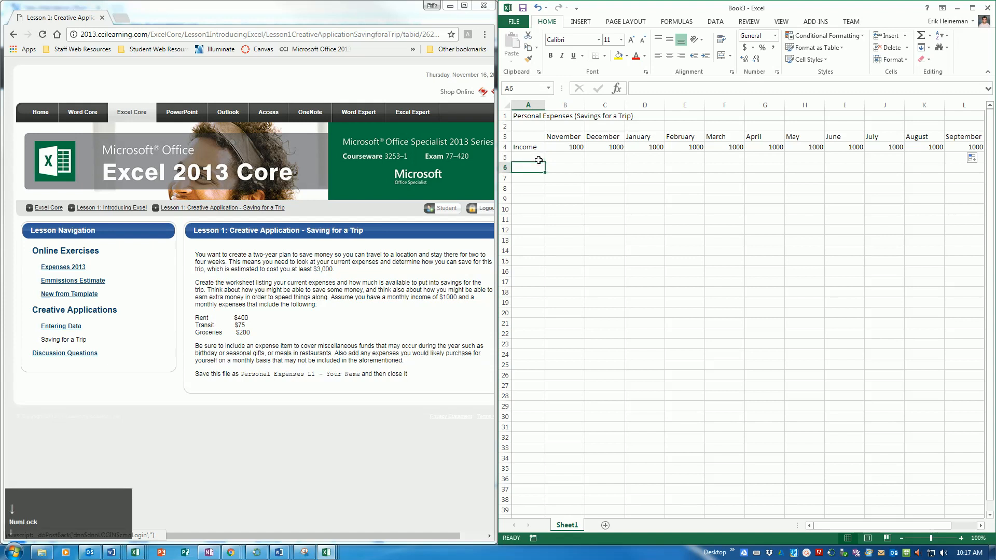
text(Rent)
key(Tab)
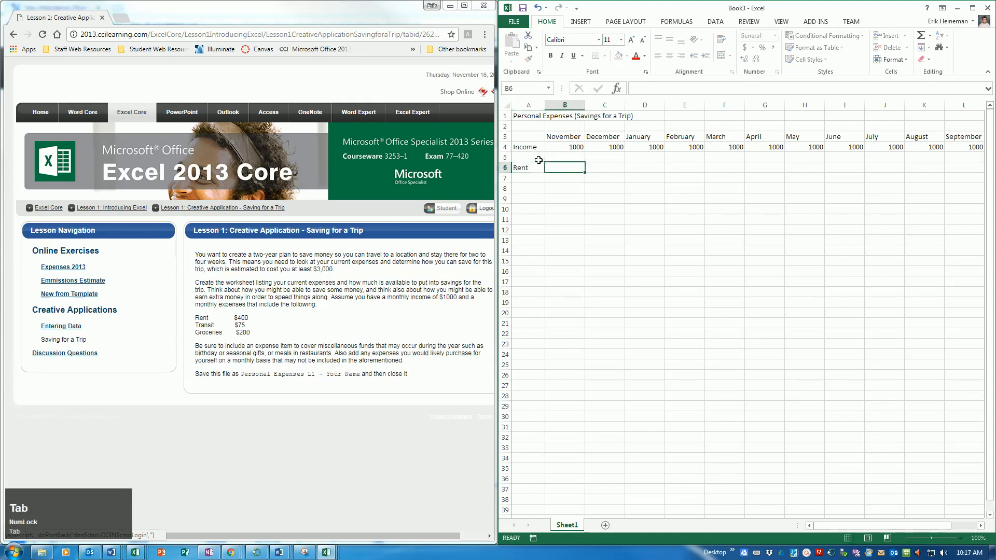
text(400)
key(Tab)
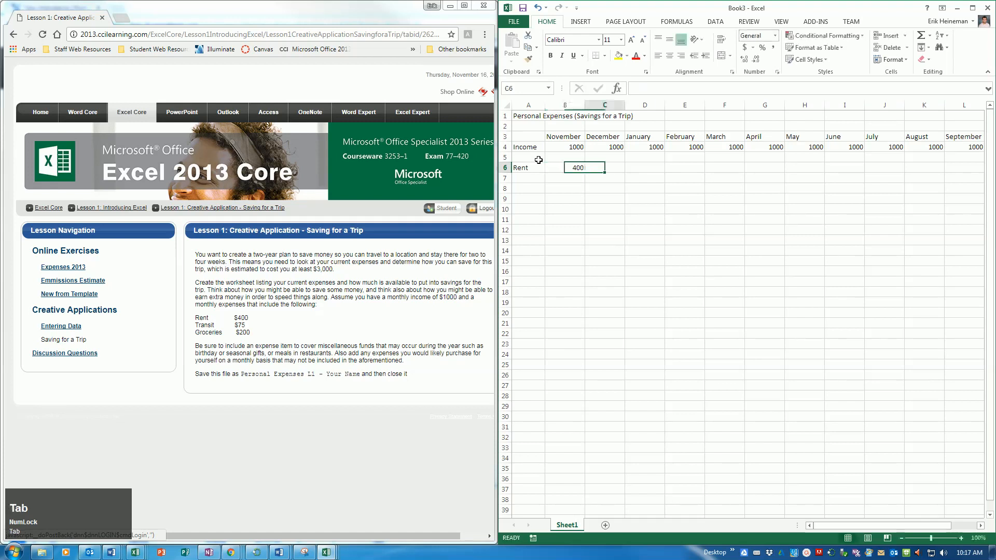
click(569, 168)
drag(585, 172, 944, 177)
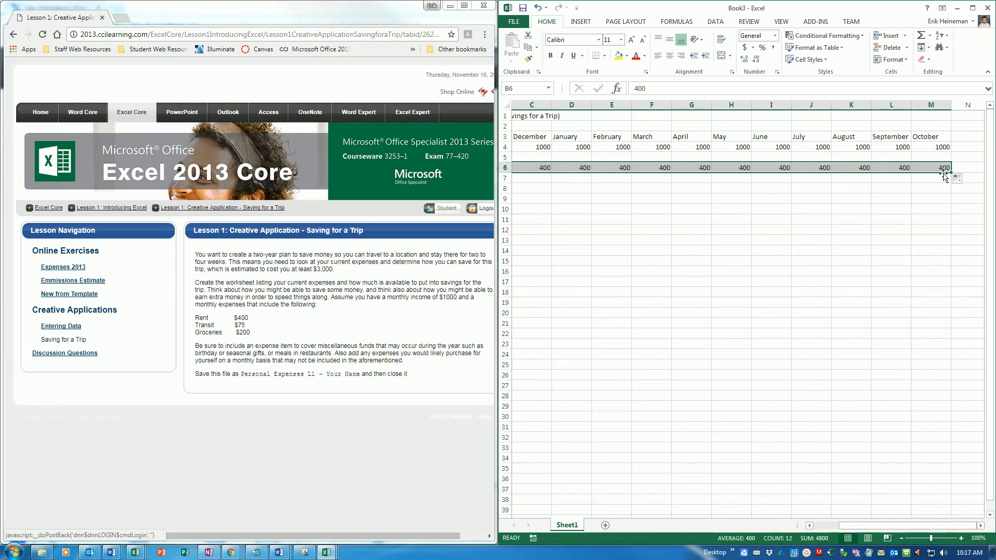
Add a Transit row in row 7 with 75 for November, filled across every month through October.
key(Down)
key(Left)
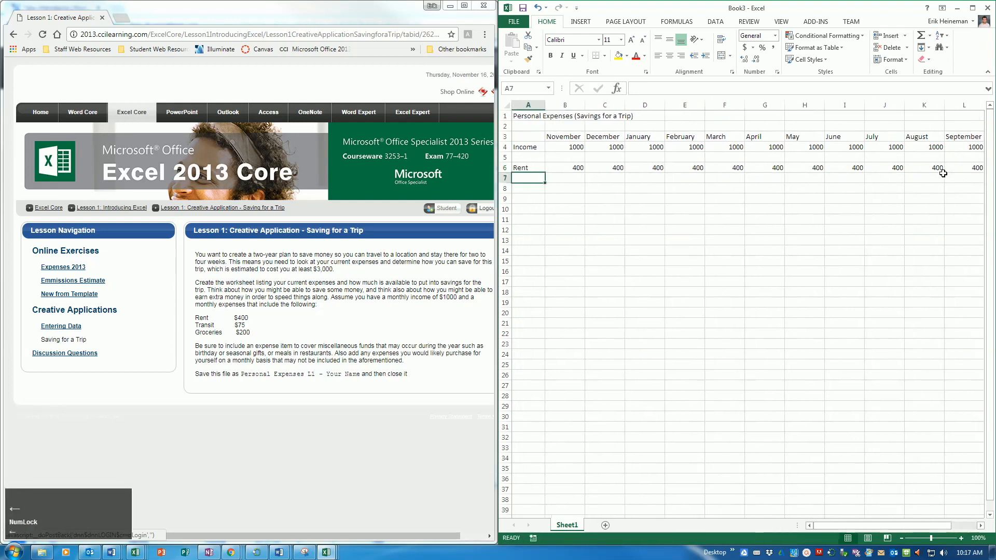
text(Transit)
key(Tab)
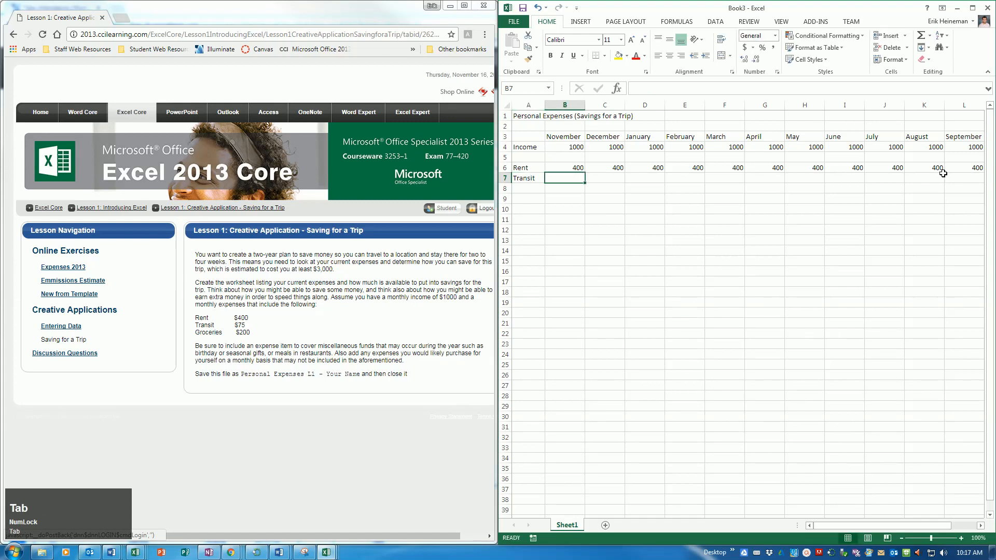
text(75)
key(Tab)
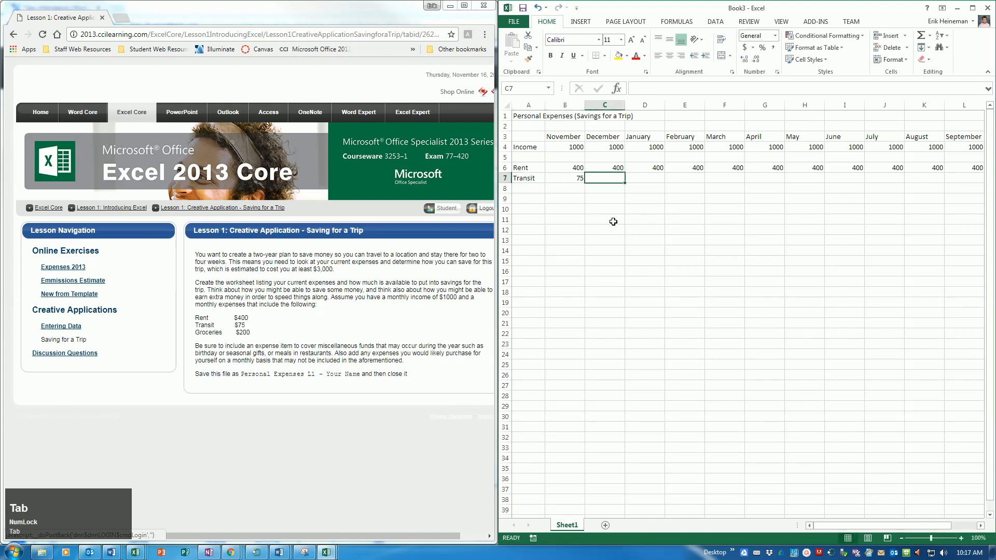
click(582, 182)
drag(583, 184, 939, 183)
drag(913, 526, 890, 525)
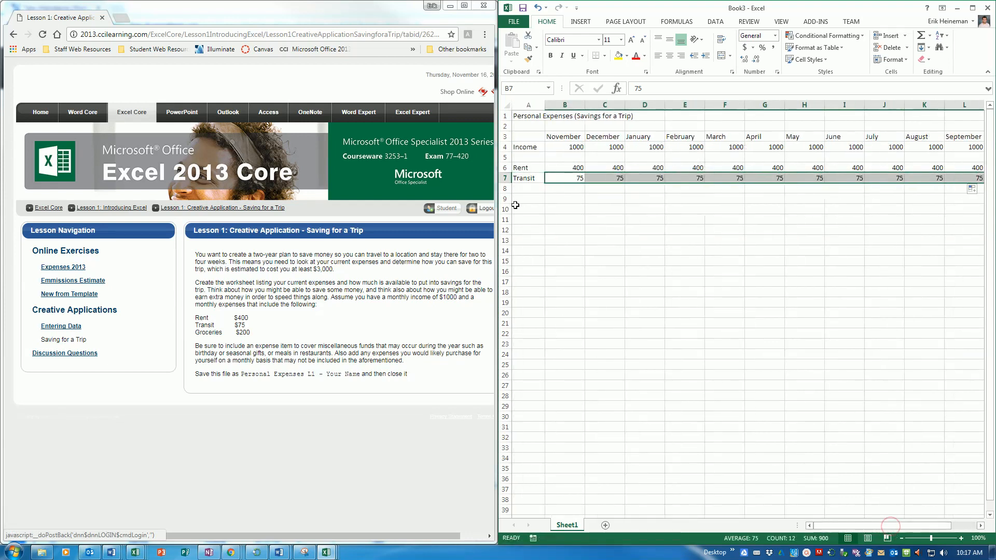
Add a Groceries row in row 8 with 200 for November, filled across every month through October.
click(521, 189)
text(Groceries)
key(Tab)
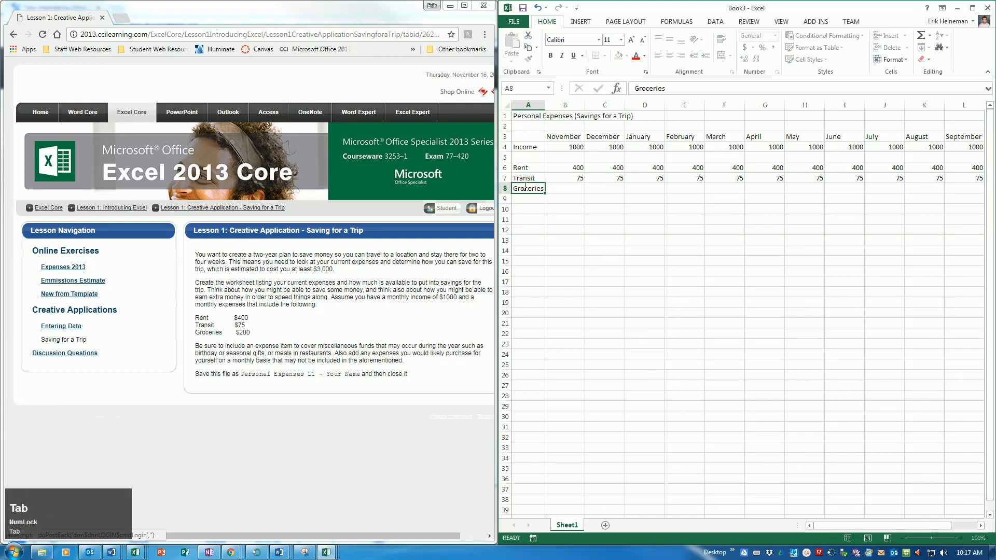
text(200)
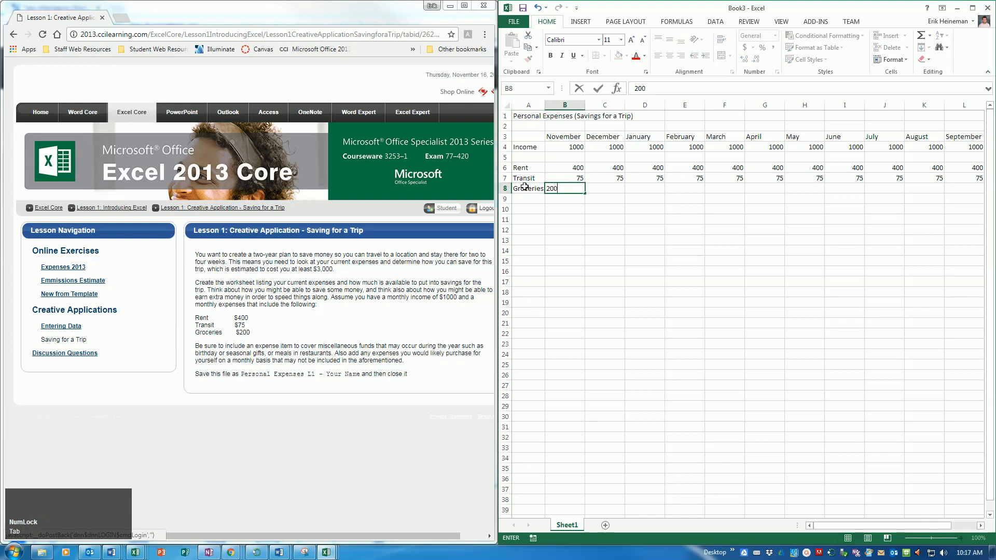
key(Tab)
click(562, 184)
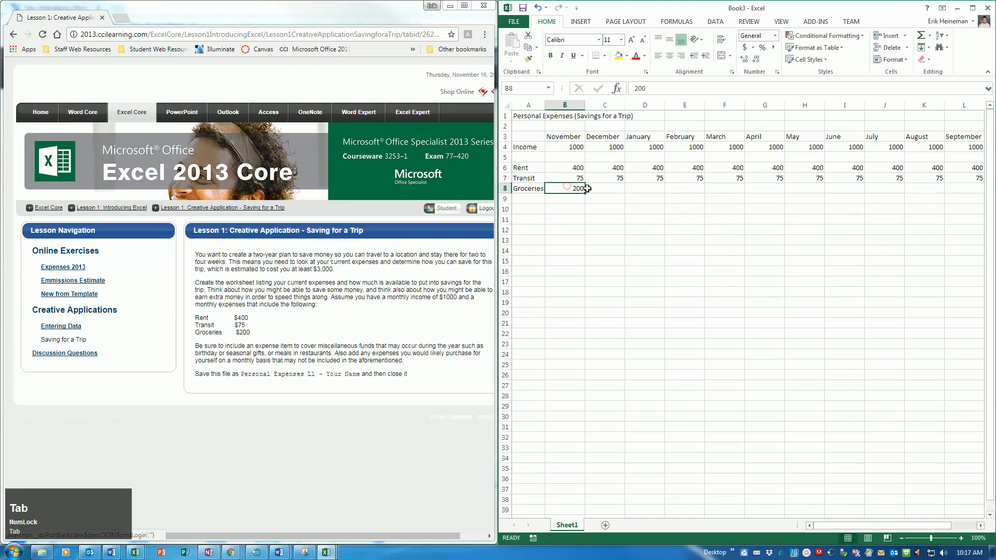
drag(586, 194, 942, 195)
drag(853, 526, 825, 526)
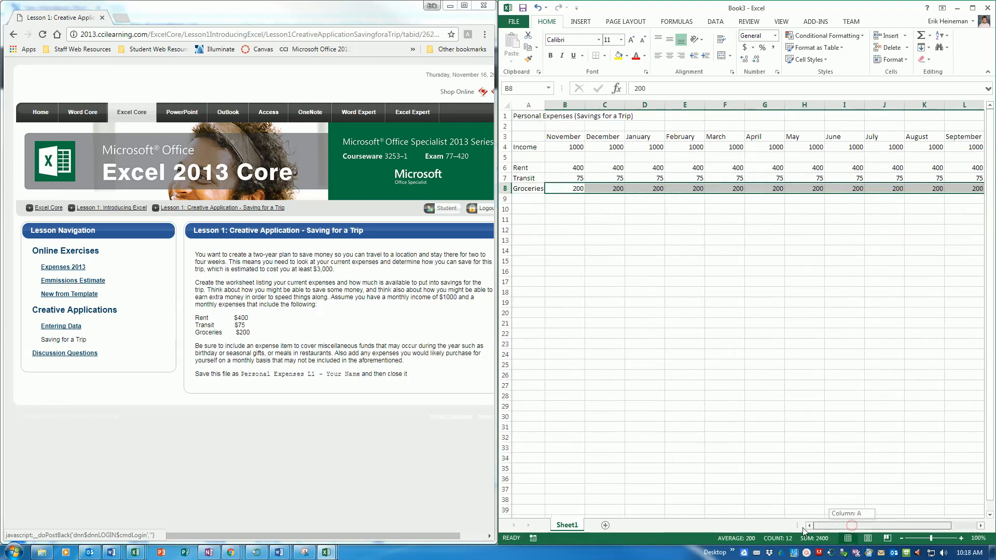
Add a Miscellaneous row in row 9 with 100 for November, 150 for December, and 200 each for January and February.
click(530, 199)
text(Miscellaneous)
key(Tab)
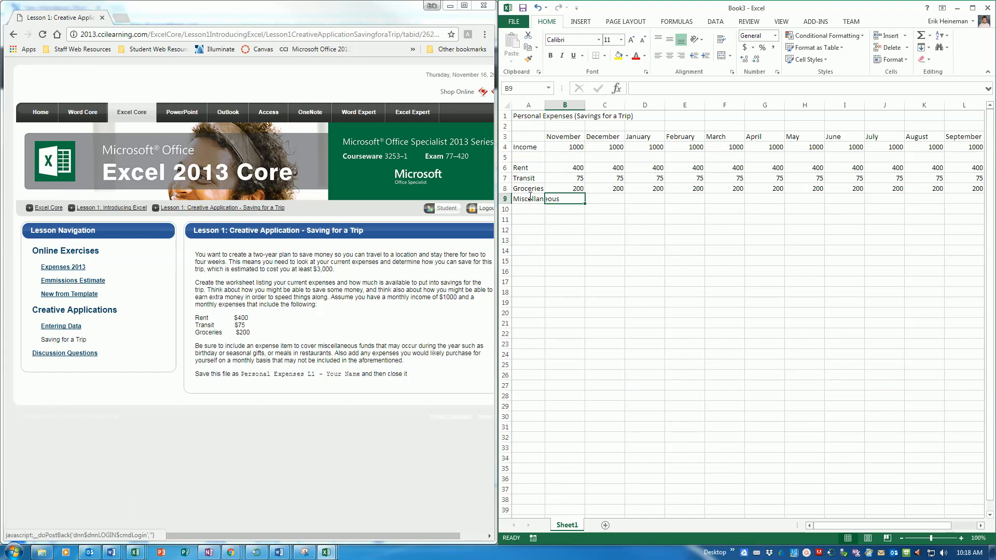
text(100)
key(Tab)
text(150)
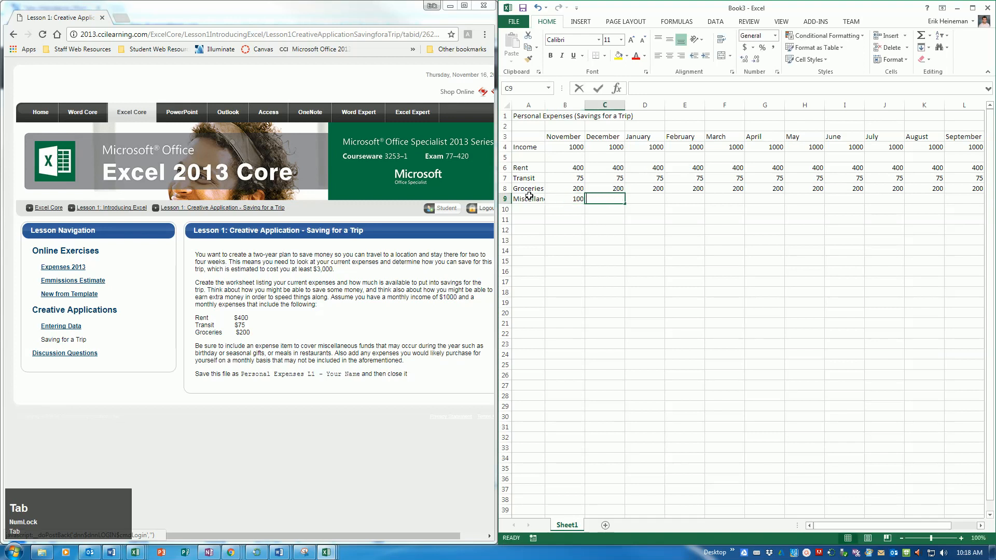
key(Tab)
text(200)
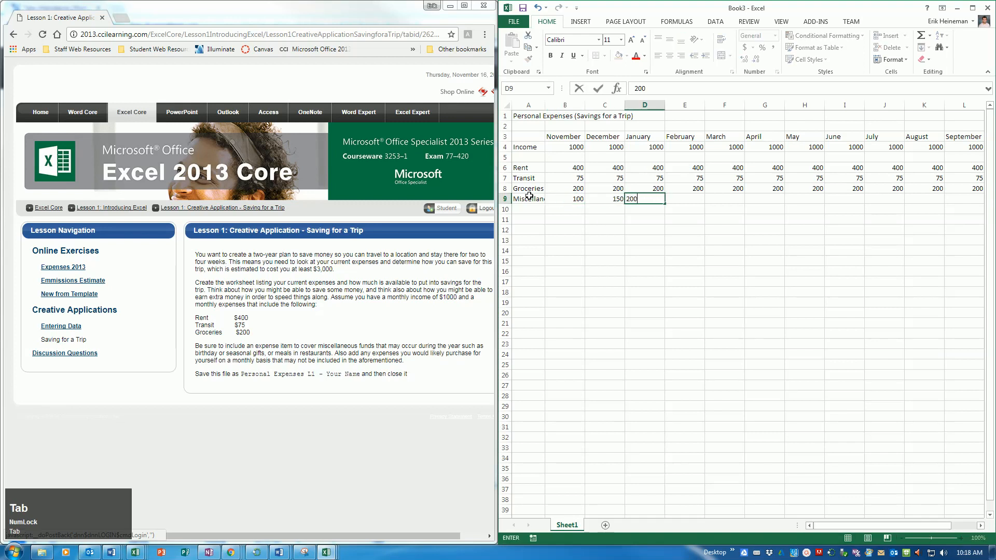
key(Tab)
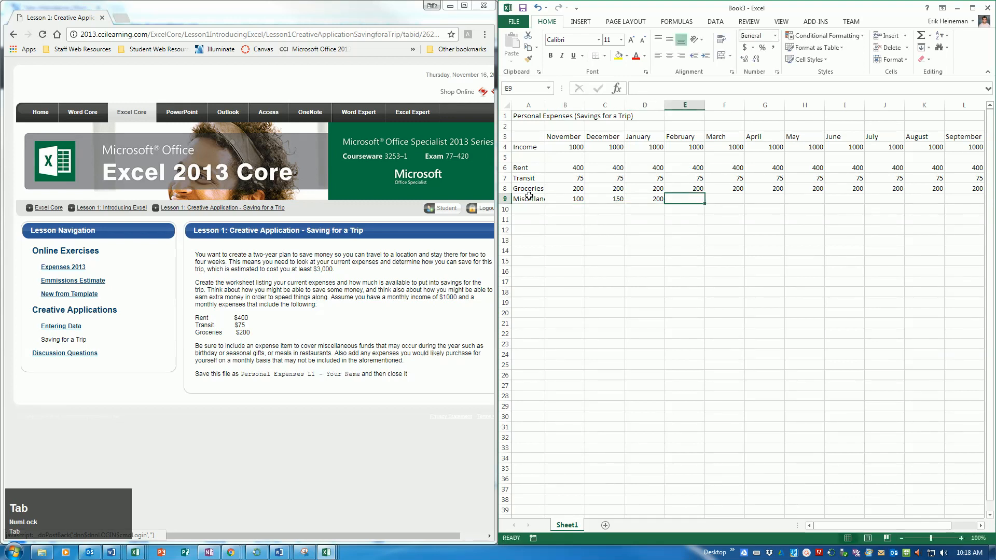
text(200)
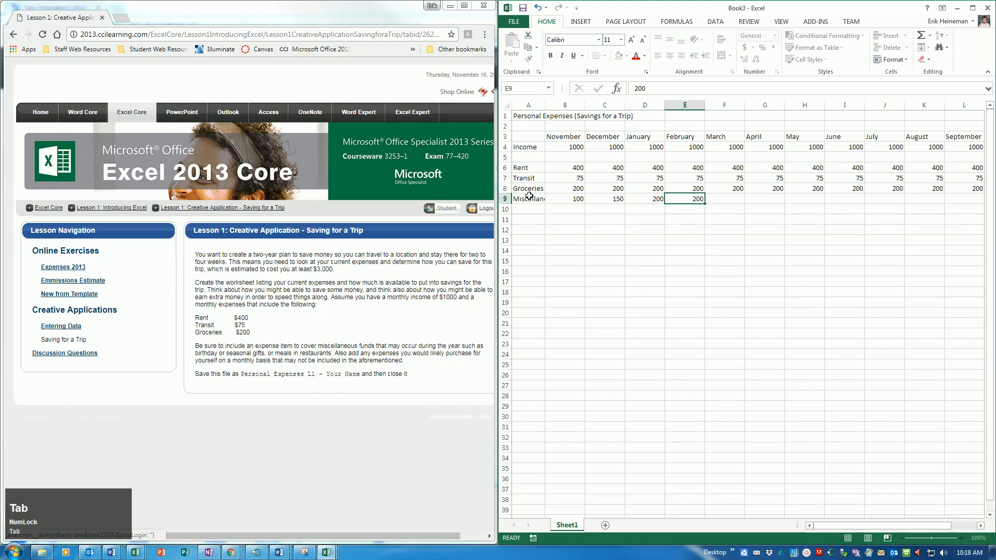
key(Tab)
Continue the Miscellaneous row with 200 for March, 150 each for April, May and June, and 250 for July.
text(2)
key(Tab)
text(150)
key(Tab)
text(150)
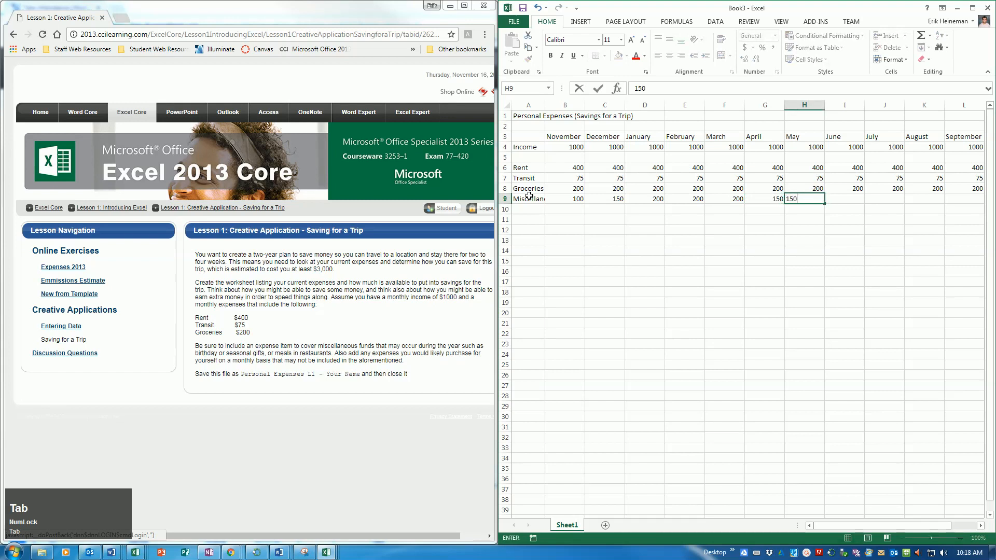
key(Tab)
text(150)
key(Tab)
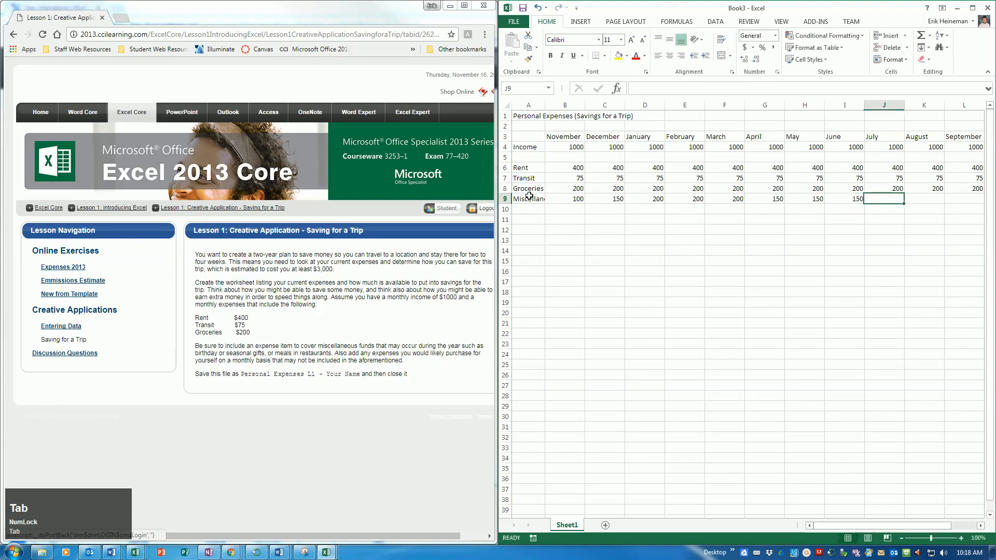
text(250)
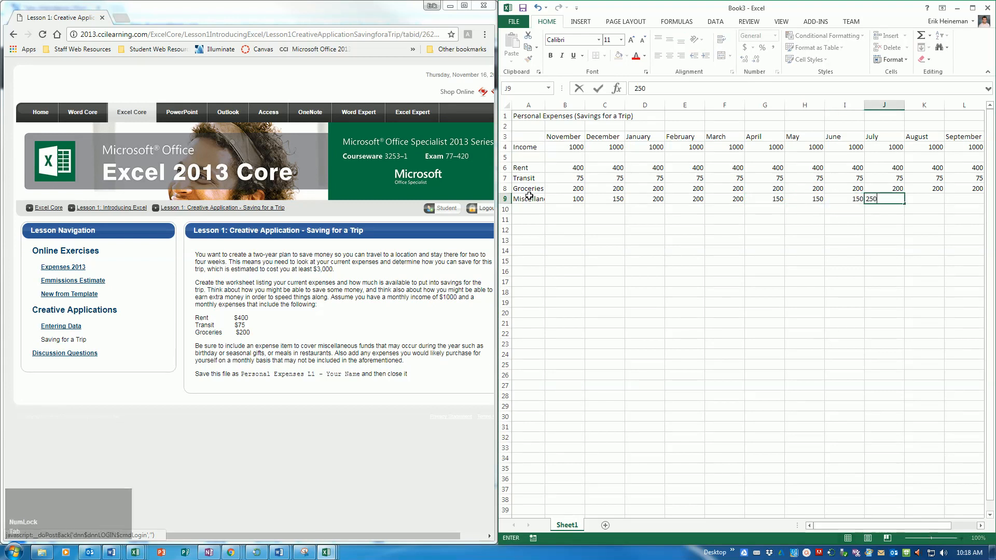
key(Tab)
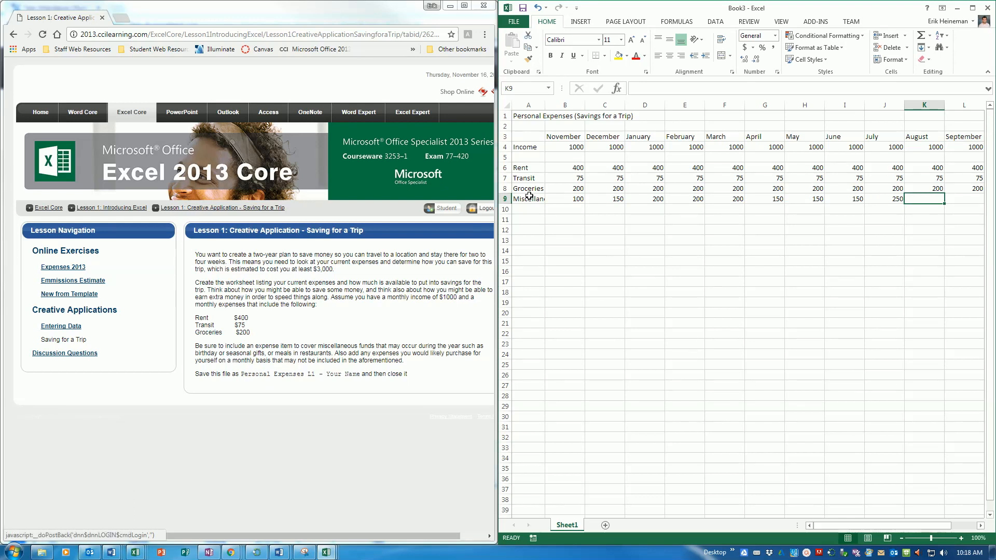
Widen column A to fit Miscellaneous, and complete that row through October with 150 for August and 100 for September.
drag(545, 105, 564, 106)
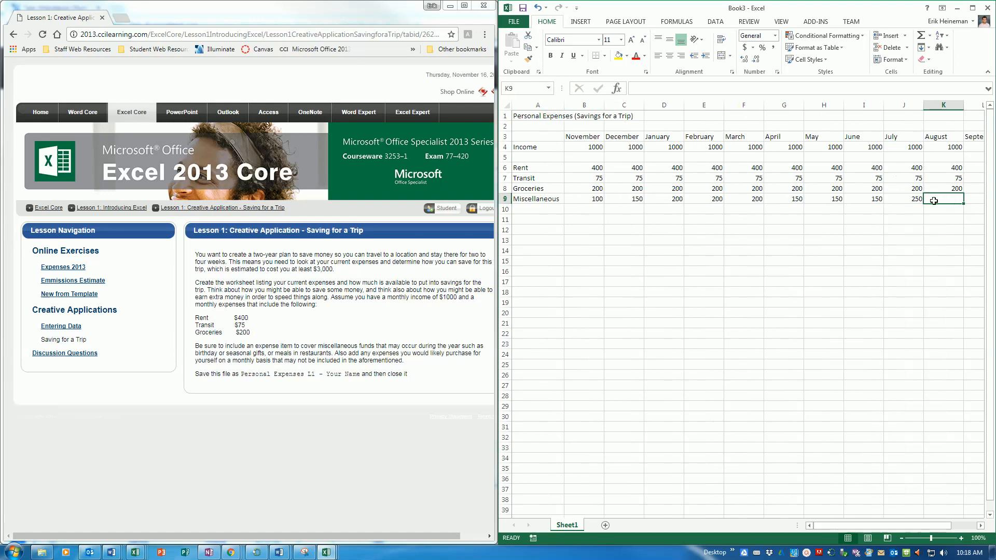
text(150)
key(Tab)
text(100)
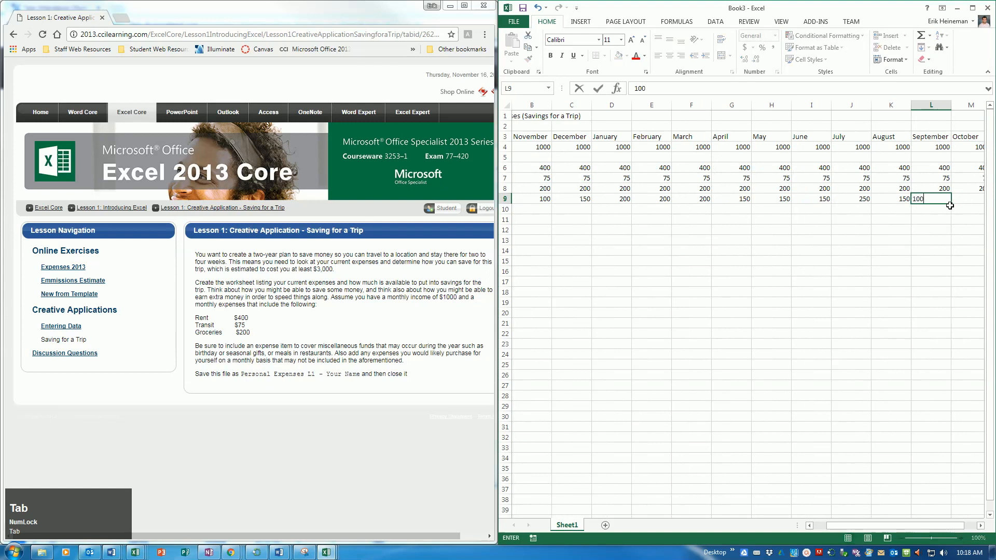
key(Tab)
text(15)
key(Return)
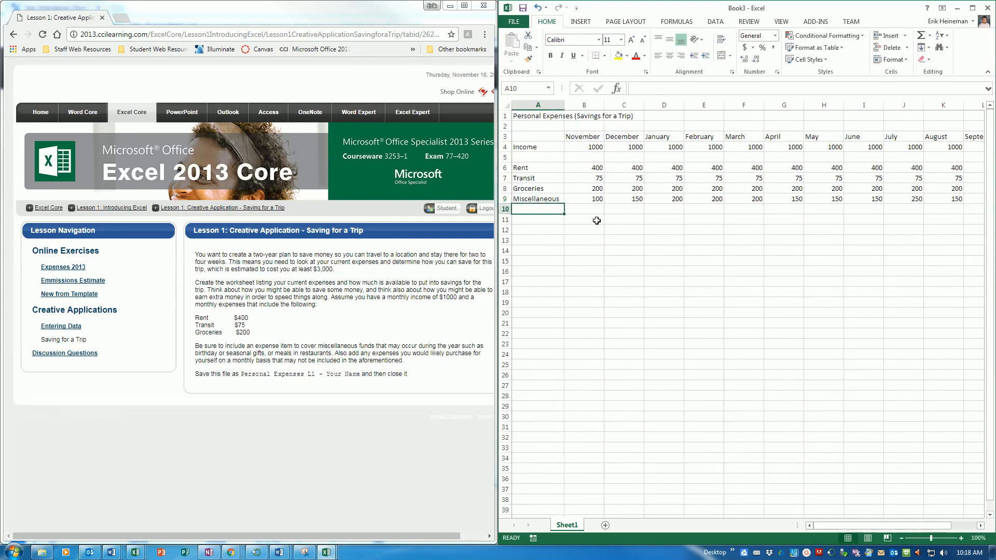
Enter the row labels Total Expenses in A10 and Money Available in A12, widening column A to fit them.
text(Total )
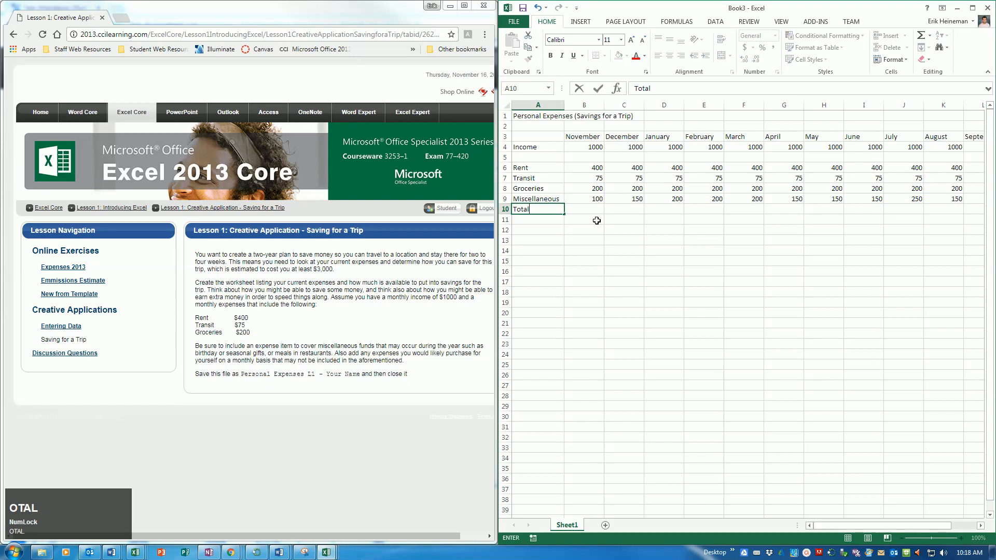
text(Expenses)
key(Return)
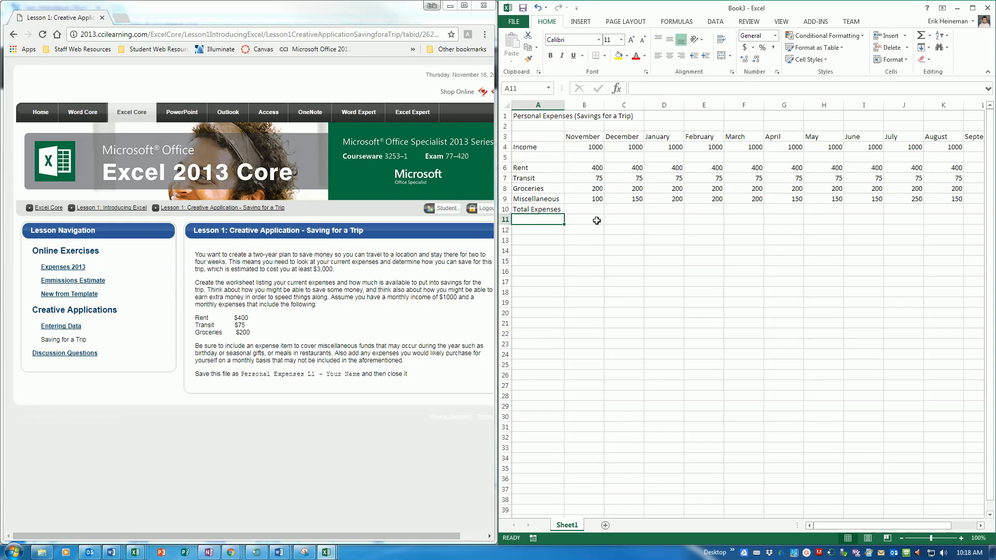
key(Return)
text(Money Available)
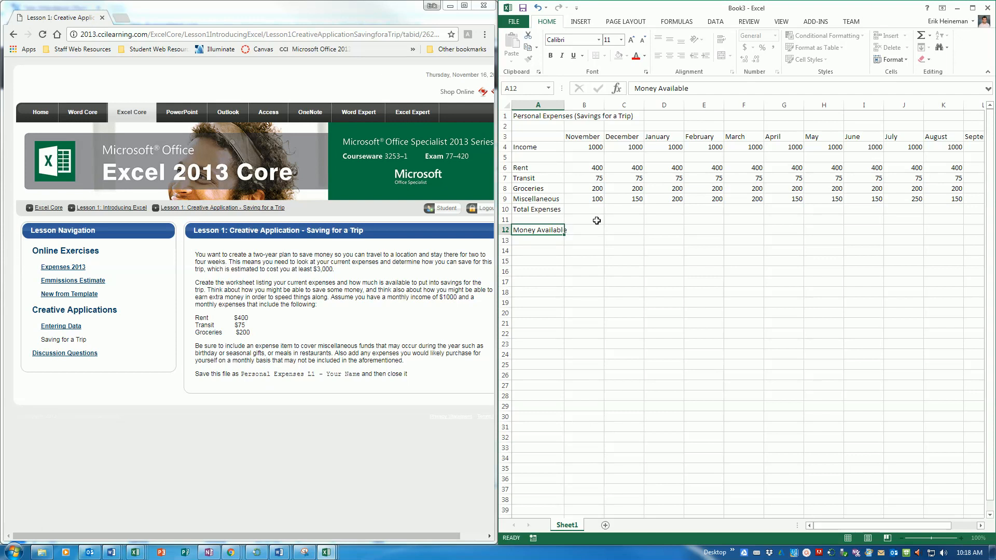
key(Return)
drag(564, 105, 570, 106)
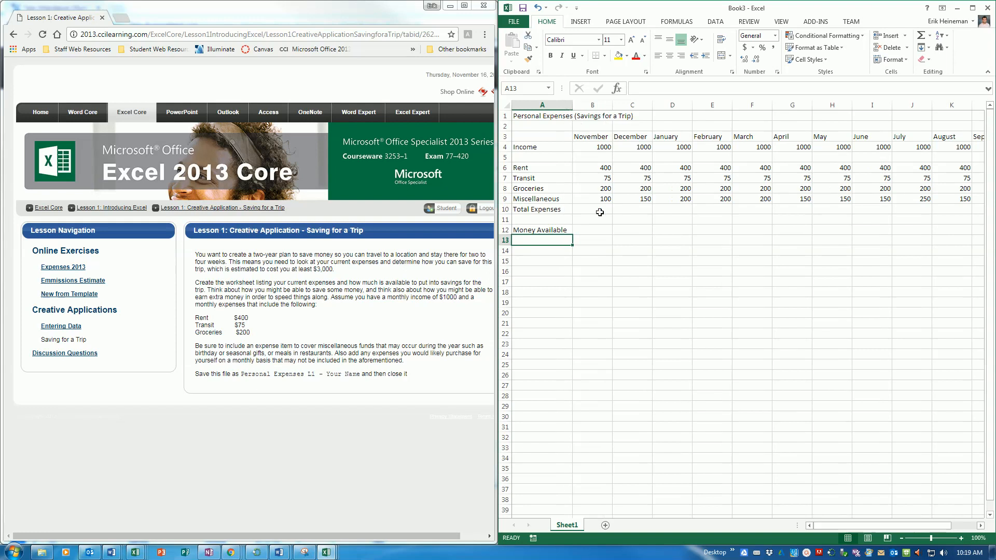
click(568, 227)
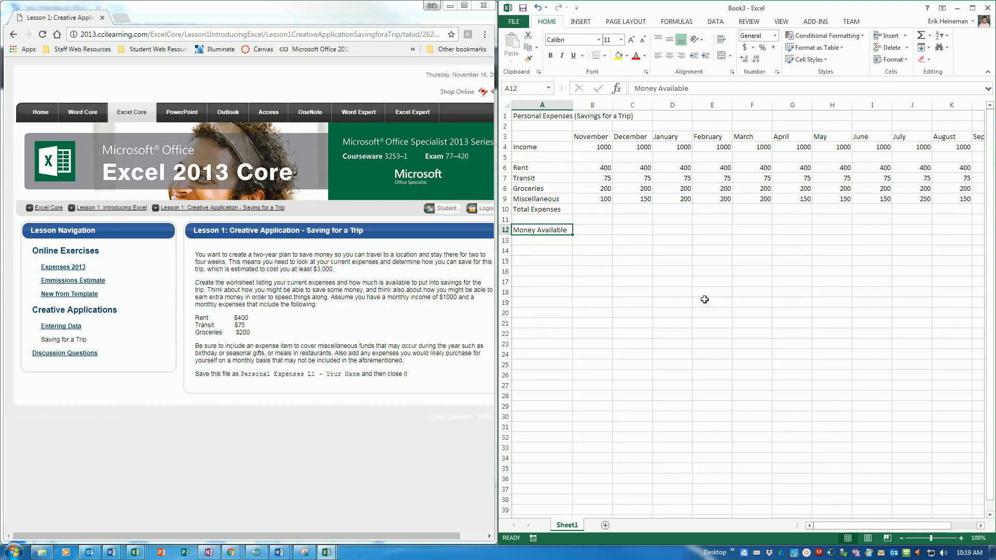
Save the workbook in the Excel folder as "Personal Expenses L1 - " followed by the student's last name.
click(514, 22)
click(523, 144)
click(680, 208)
click(810, 144)
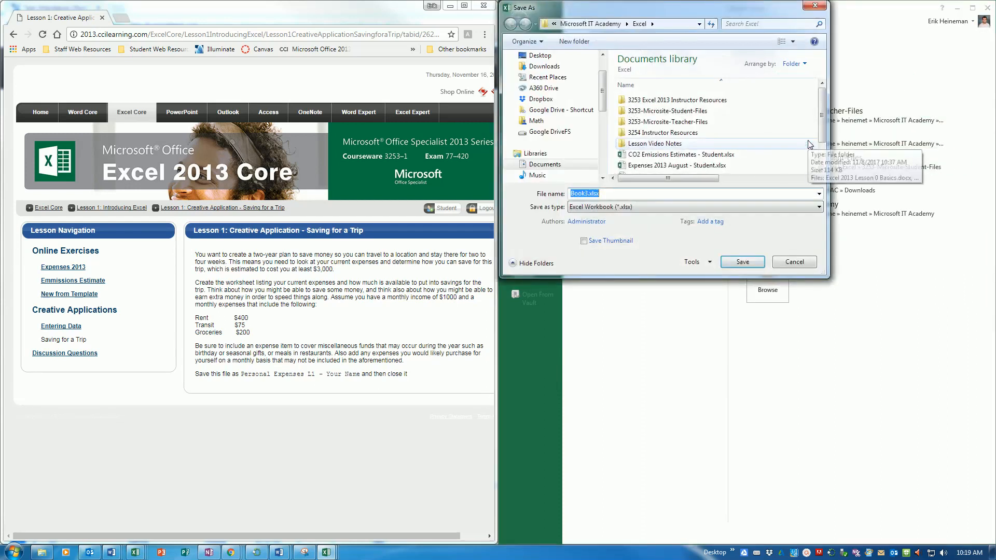
text(Personal Expenses L1 - Heineman)
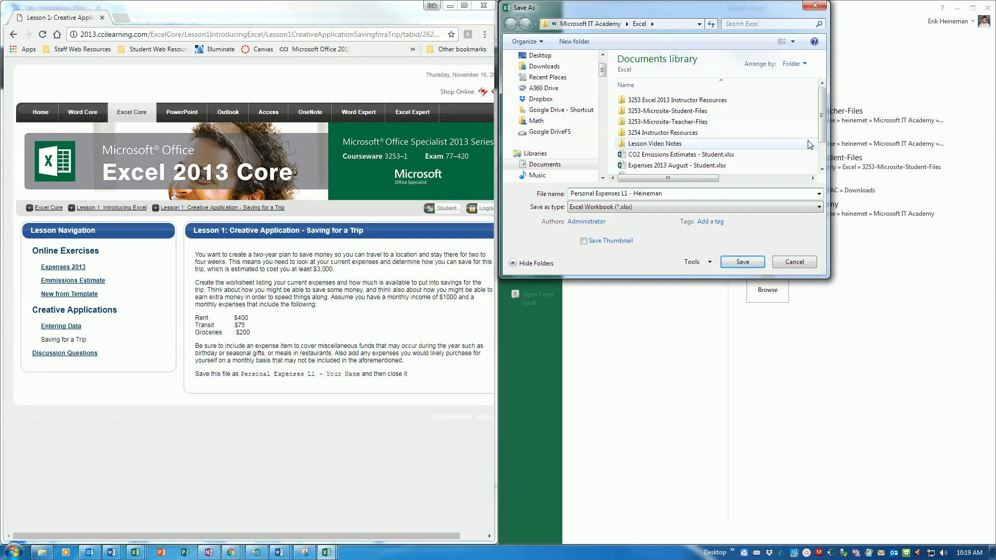
click(743, 263)
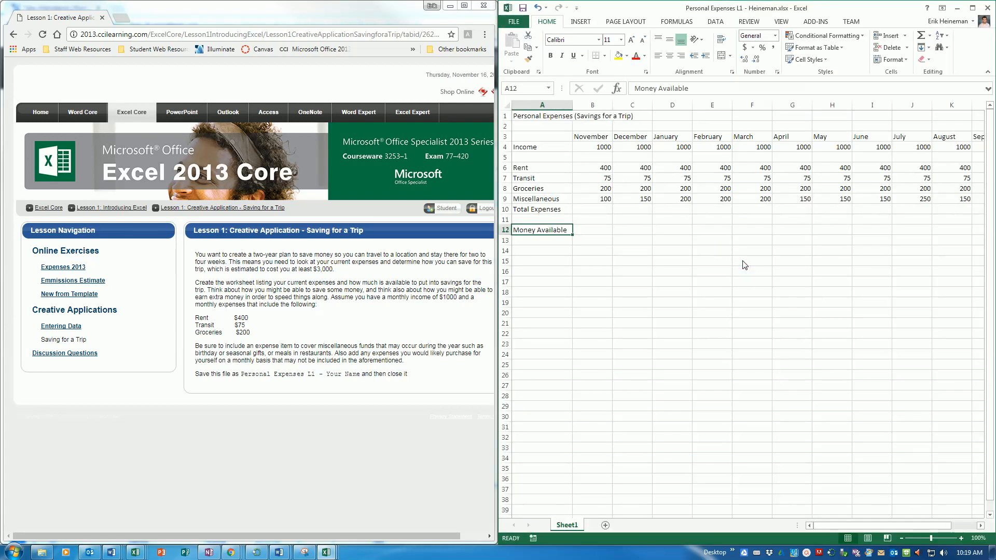